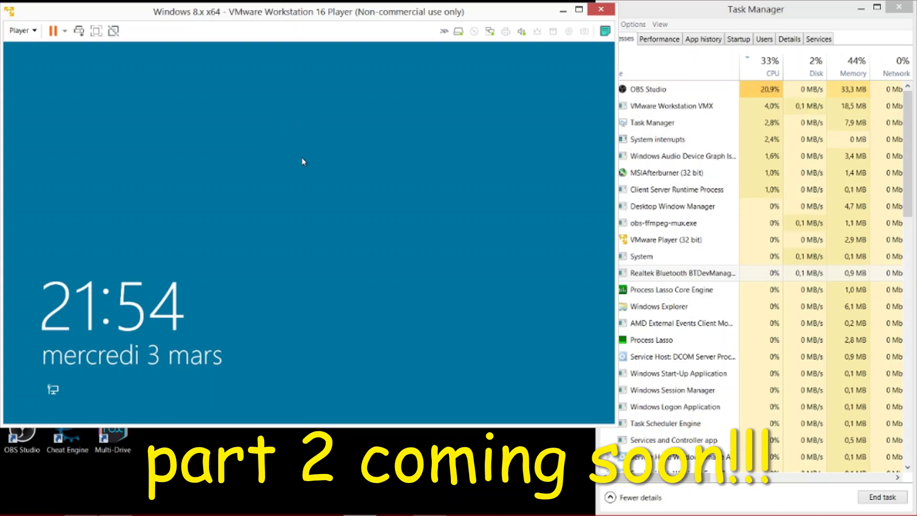
- Dismiss the lock screen of the virtual machine and sign in to the Administrator account
{"action": "left_click", "coordinate": [303, 162]}
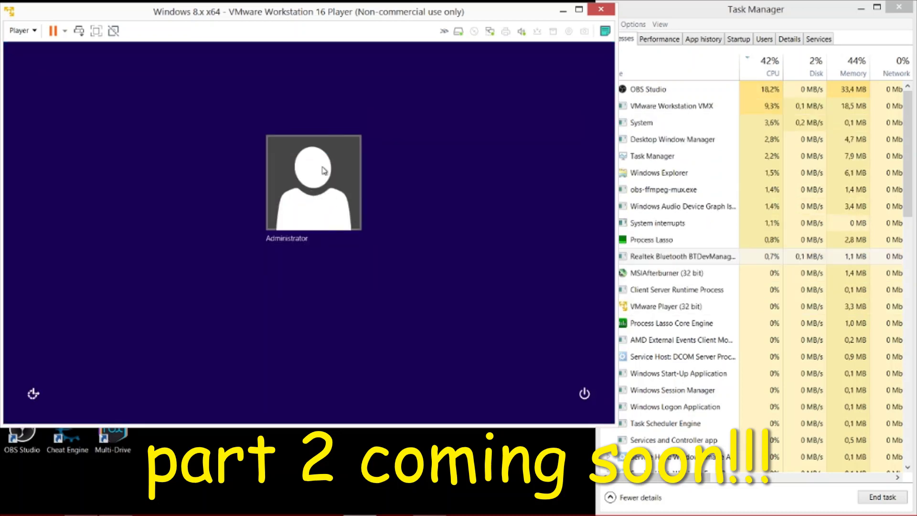
{"action": "left_click", "coordinate": [351, 188]}
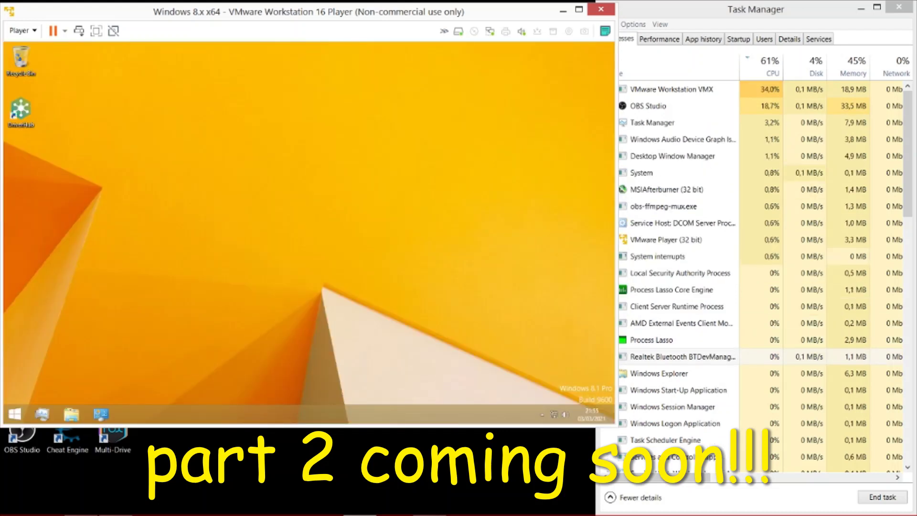
- Open Task Manager inside the virtual machine and sort its processes by CPU and back by name
{"action": "left_click_drag", "start_coordinate": [401, 149], "coordinate": [174, 286]}
{"action": "left_click", "coordinate": [42, 414]}
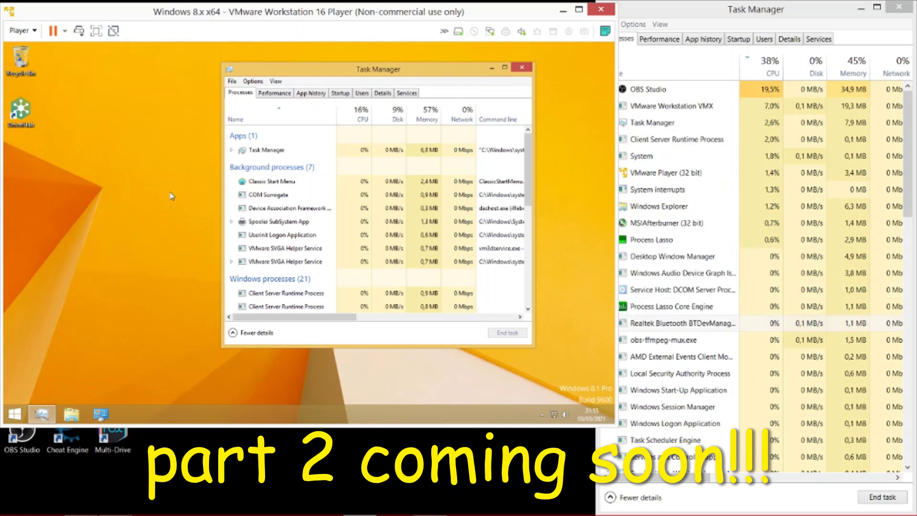
{"action": "left_click", "coordinate": [340, 120]}
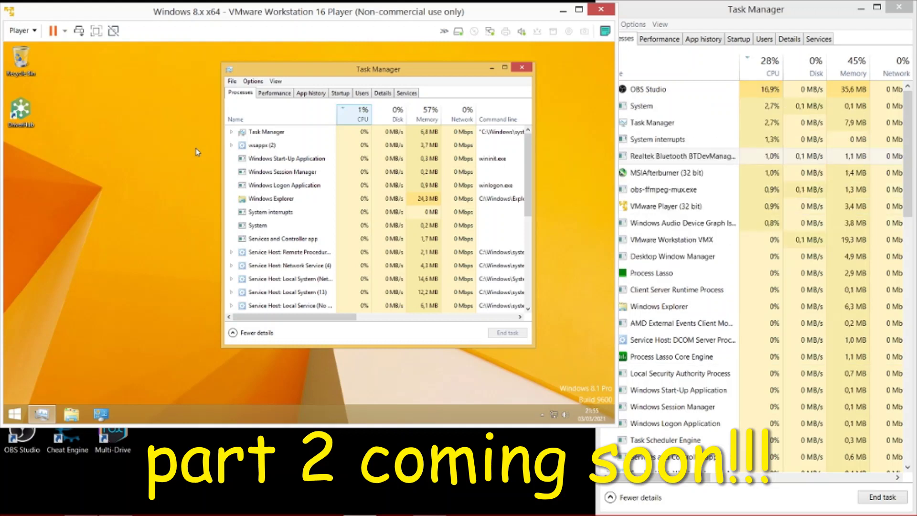
{"action": "left_click", "coordinate": [230, 112]}
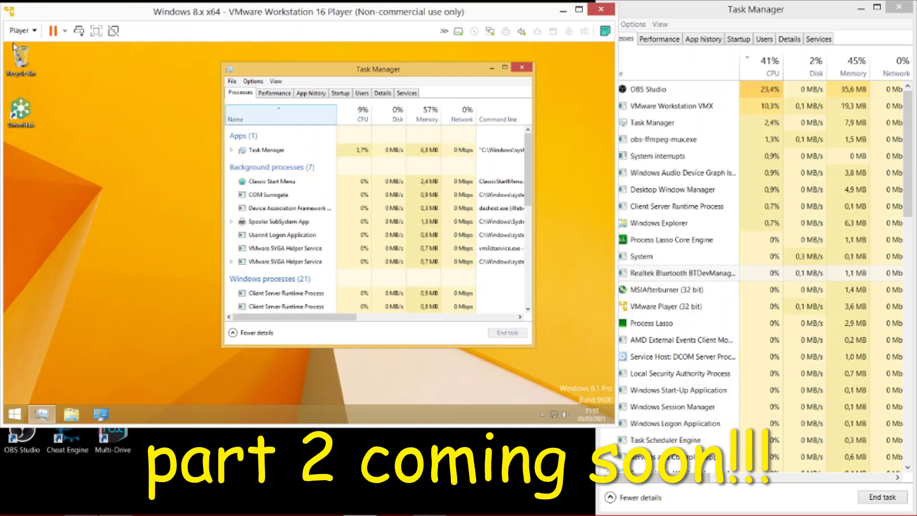
- Connect the Toshiba External USB 3.0 drive to the virtual machine and dismiss the removable devices hint
{"action": "left_click", "coordinate": [37, 31]}
{"action": "mouse_move", "coordinate": [53, 74]}
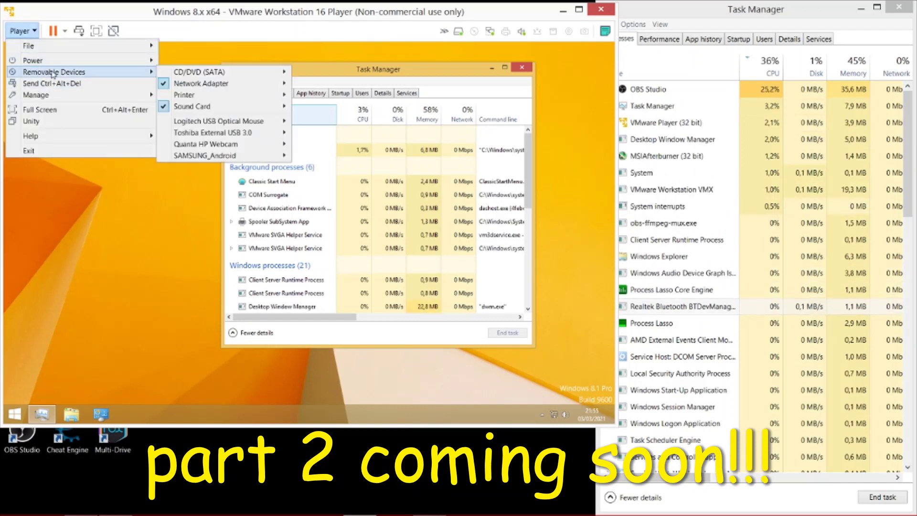
{"action": "mouse_move", "coordinate": [218, 135]}
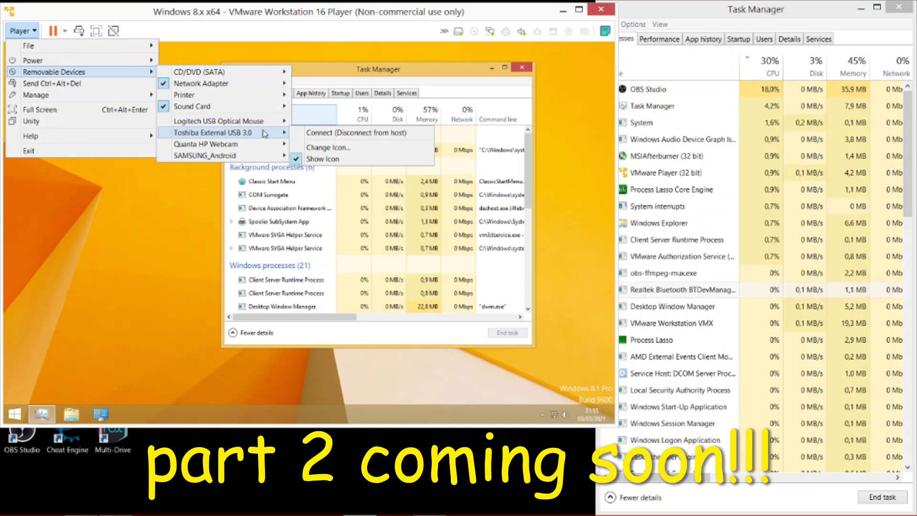
{"action": "left_click", "coordinate": [300, 137]}
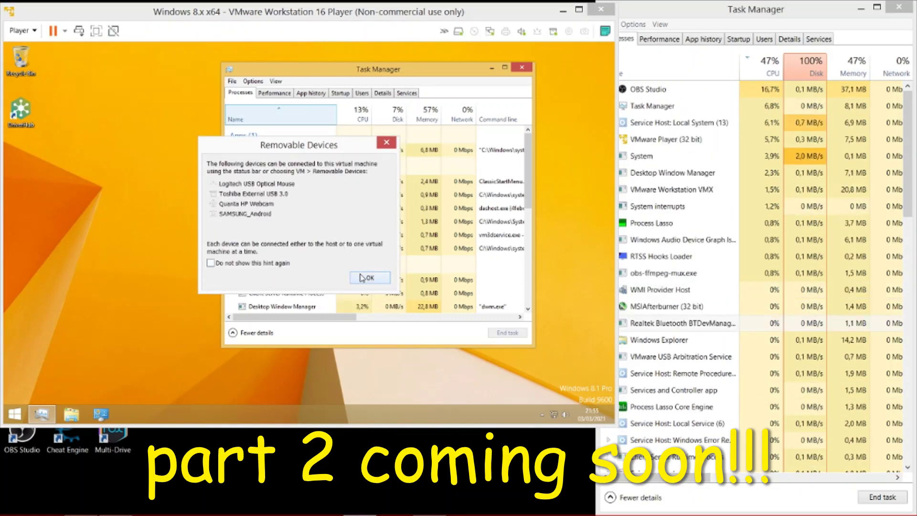
{"action": "left_click", "coordinate": [368, 278]}
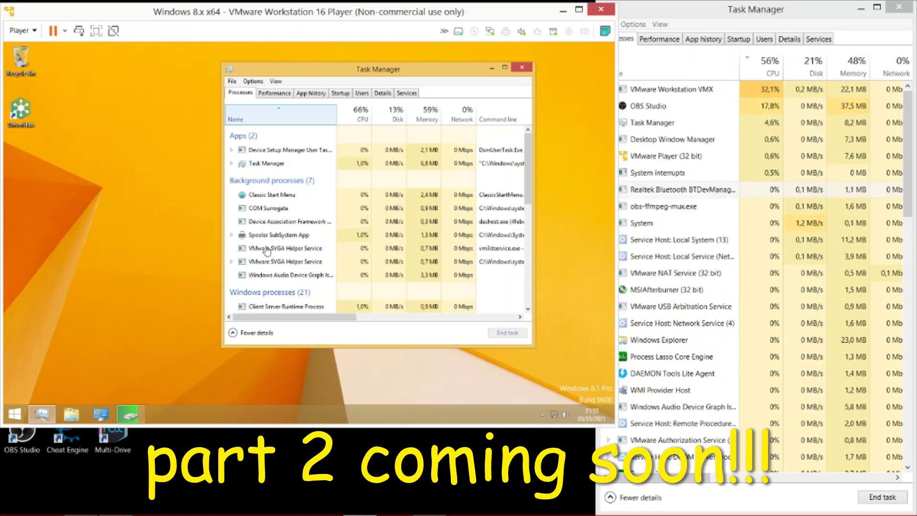
- Bring up the drive's Device Setup window, sort the virtual machine's processes by CPU and move both windows apart
{"action": "left_click", "coordinate": [165, 315]}
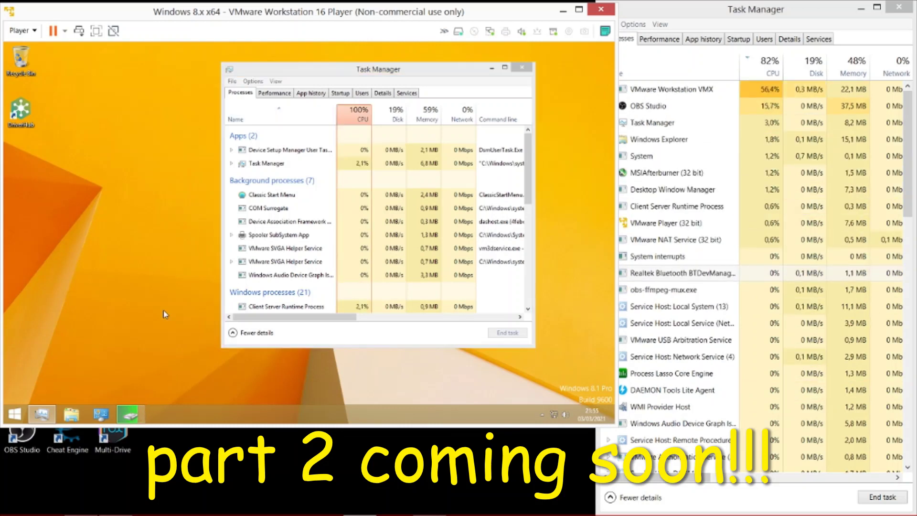
{"action": "left_click", "coordinate": [142, 413]}
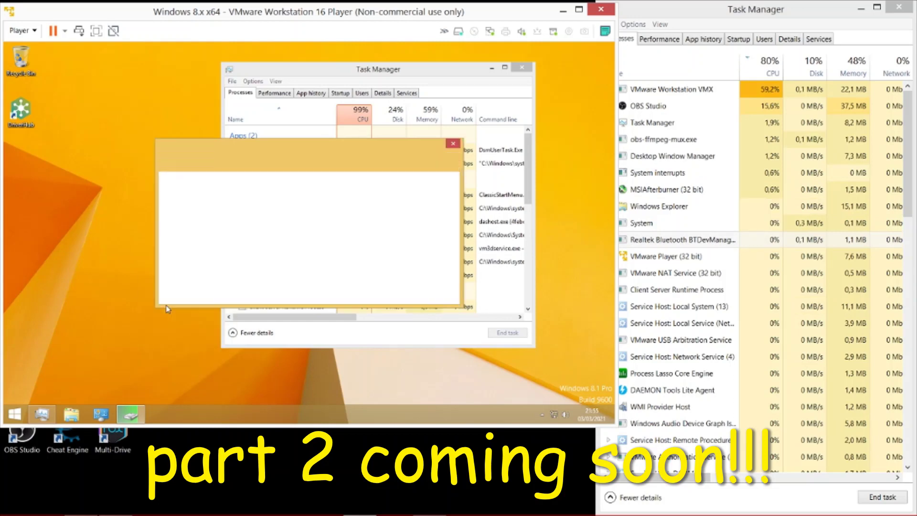
{"action": "left_click", "coordinate": [352, 122]}
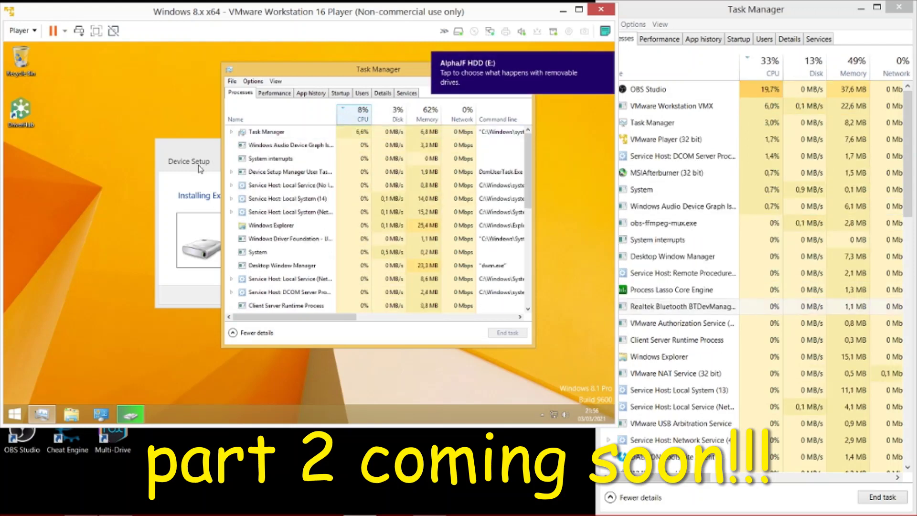
{"action": "left_click_drag", "start_coordinate": [200, 168], "coordinate": [66, 183]}
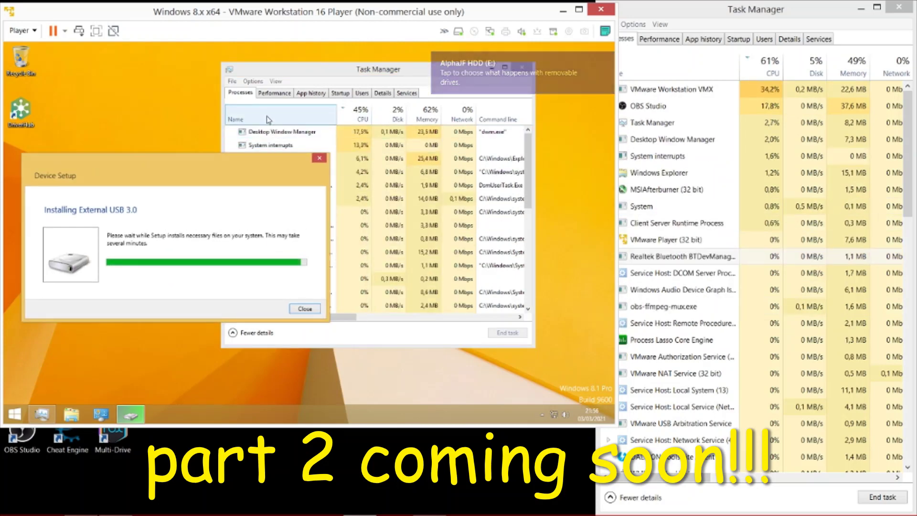
{"action": "left_click_drag", "start_coordinate": [308, 76], "coordinate": [461, 82]}
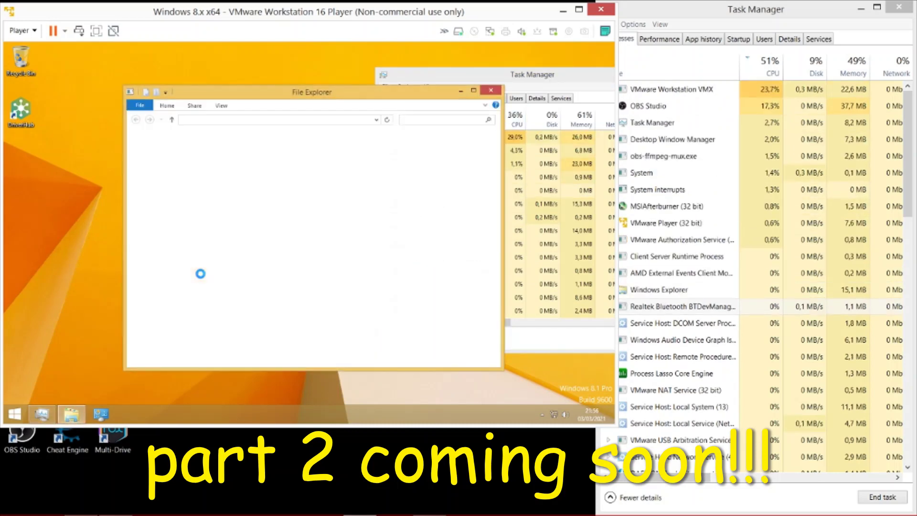
- Open the Setup folder inside the All folder on the external drive (E:)
{"action": "double_click", "coordinate": [281, 295]}
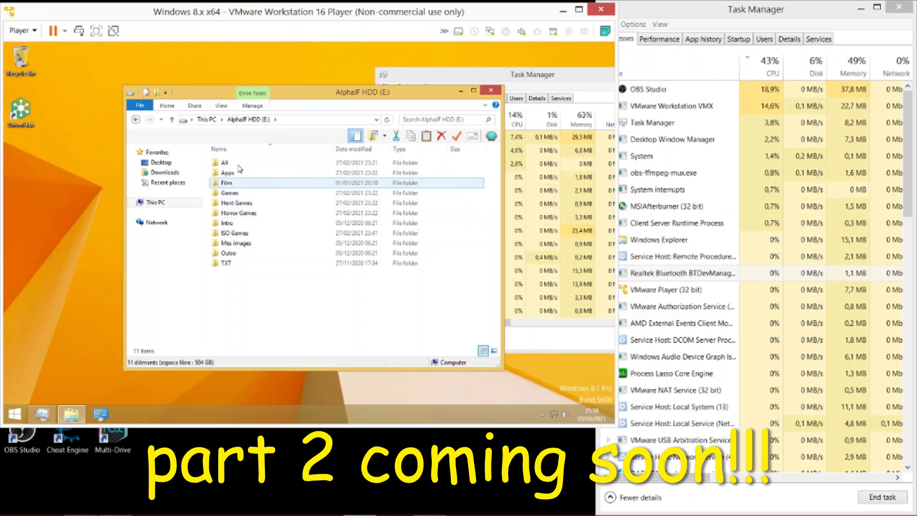
{"action": "double_click", "coordinate": [237, 164]}
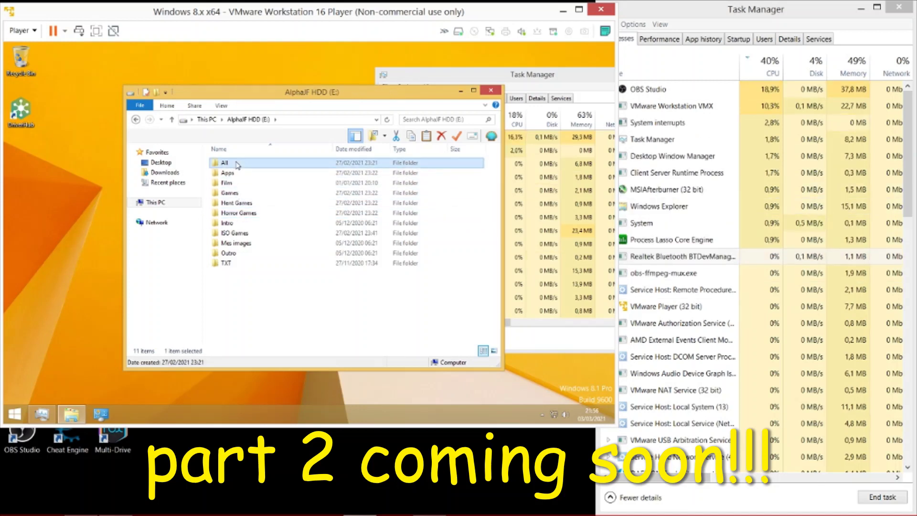
{"action": "double_click", "coordinate": [244, 246]}
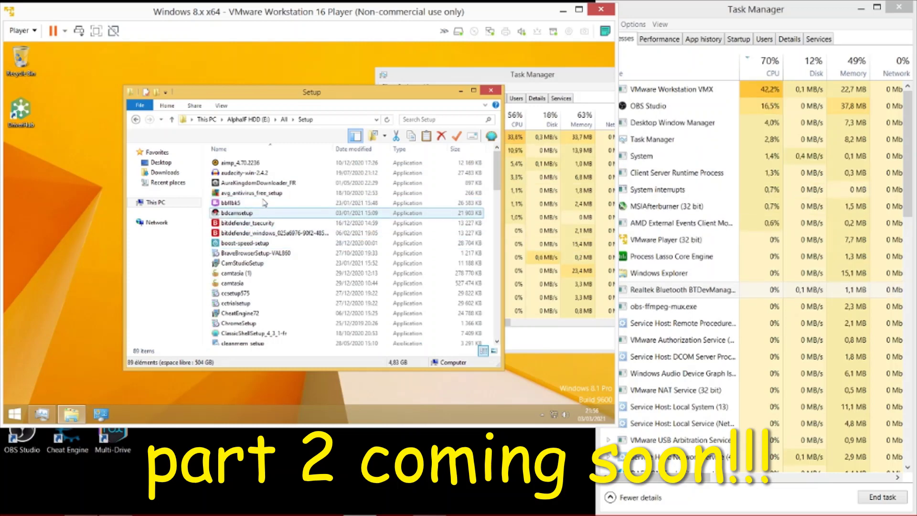
- Find the memreduct-3.3.5-setup installer in the Setup folder and run it
{"action": "scroll", "coordinate": [263, 215], "scroll_direction": "down", "scroll_amount": 2}
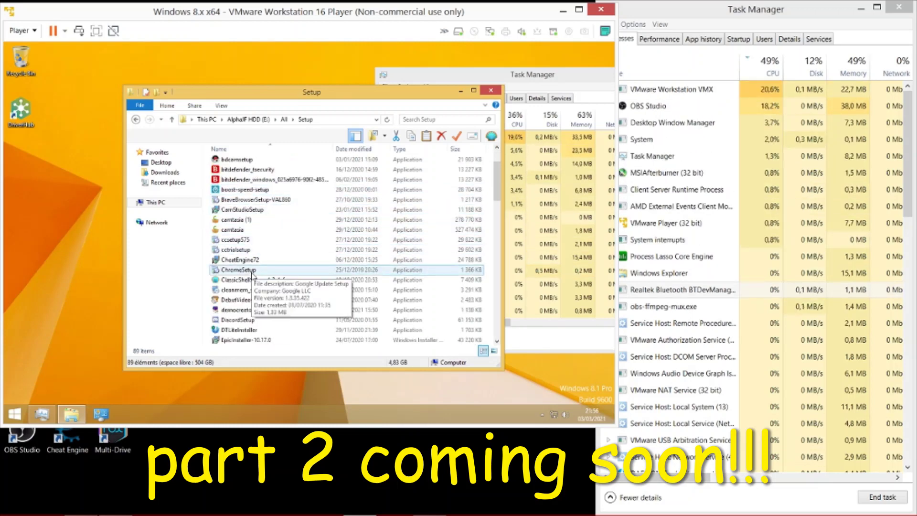
{"action": "scroll", "coordinate": [253, 274], "scroll_direction": "down", "scroll_amount": 5}
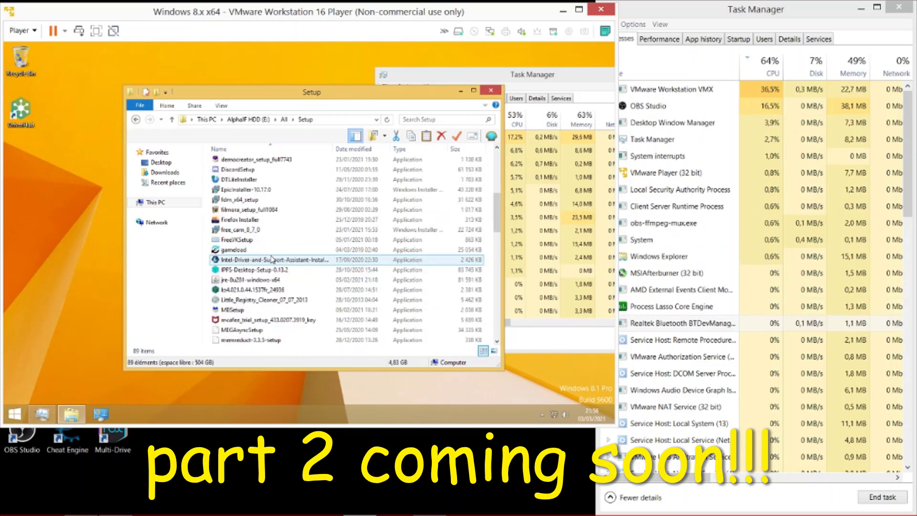
{"action": "scroll", "coordinate": [272, 259], "scroll_direction": "down", "scroll_amount": 7}
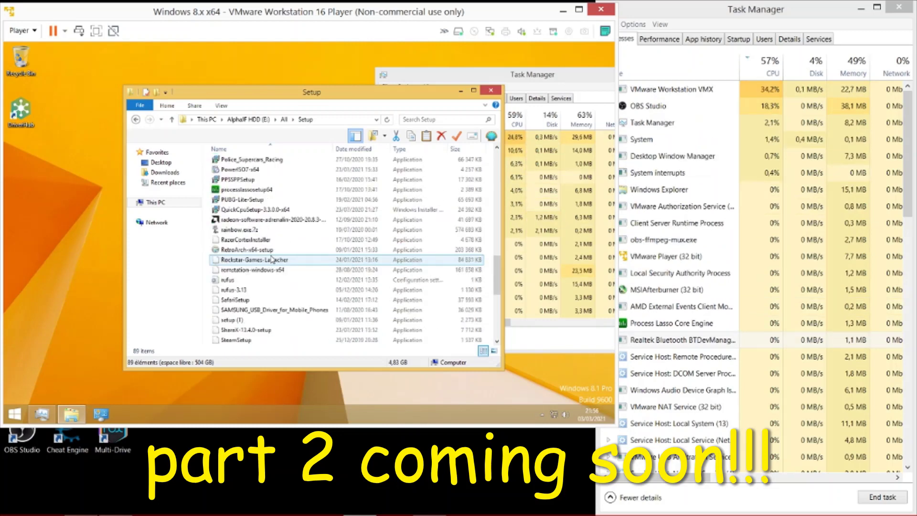
{"action": "scroll", "coordinate": [271, 259], "scroll_direction": "down", "scroll_amount": 7}
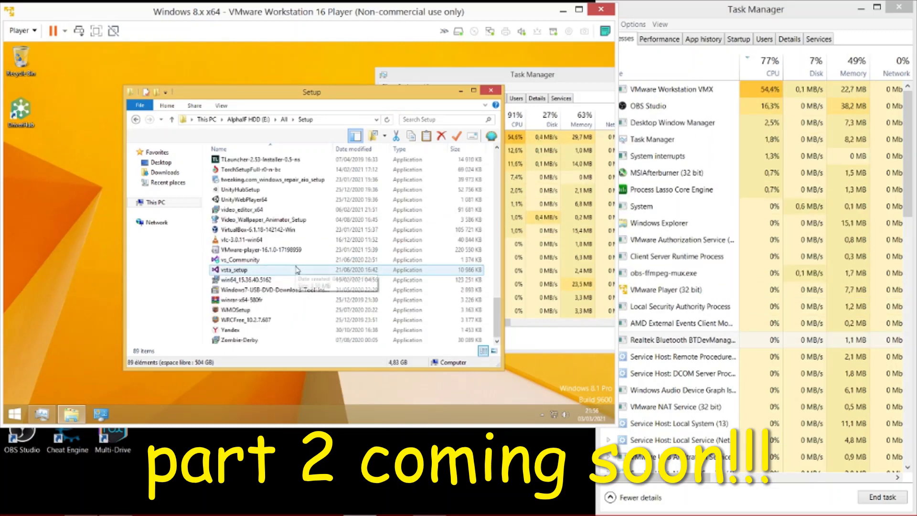
{"action": "scroll", "coordinate": [290, 249], "scroll_direction": "up", "scroll_amount": 1}
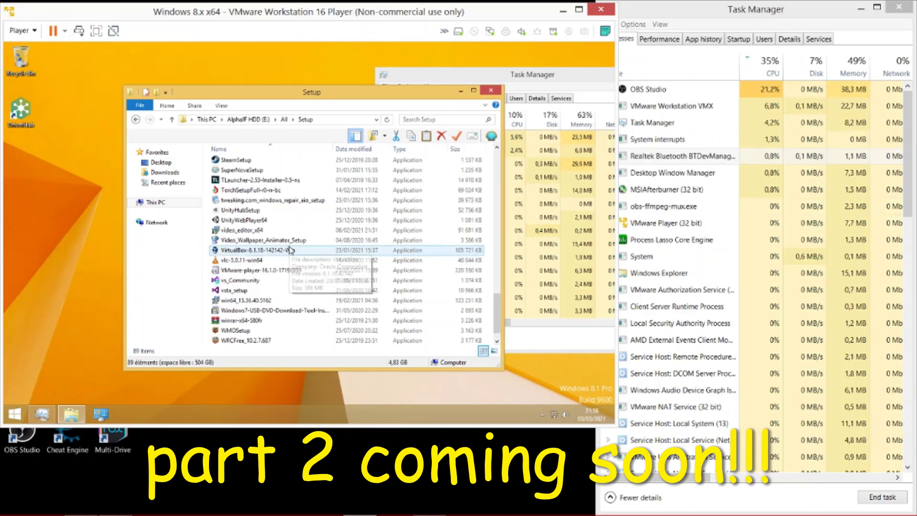
{"action": "scroll", "coordinate": [290, 250], "scroll_direction": "up", "scroll_amount": 8}
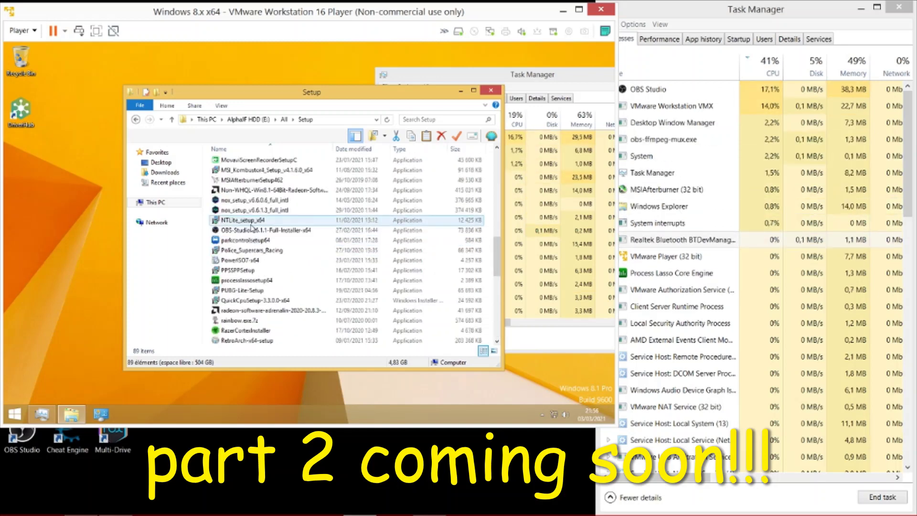
{"action": "scroll", "coordinate": [252, 227], "scroll_direction": "up", "scroll_amount": 1}
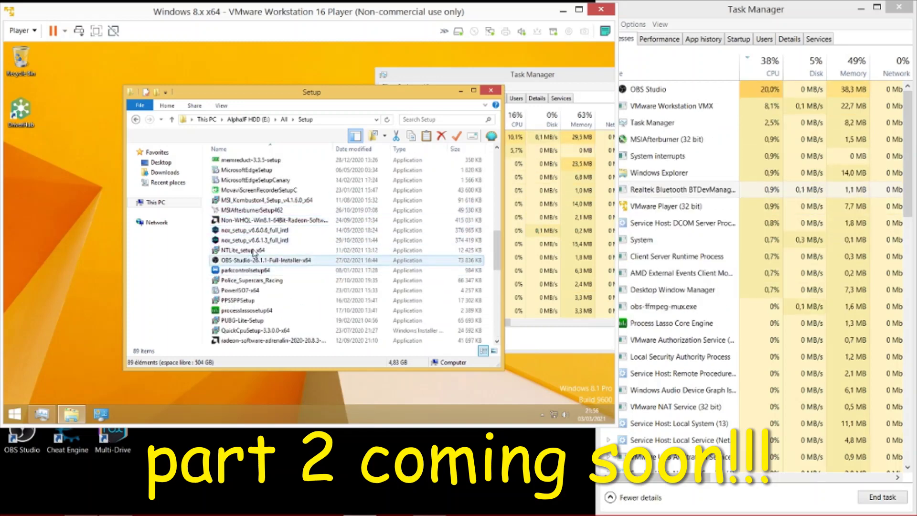
{"action": "scroll", "coordinate": [249, 193], "scroll_direction": "up", "scroll_amount": 1}
{"action": "left_click", "coordinate": [248, 190]}
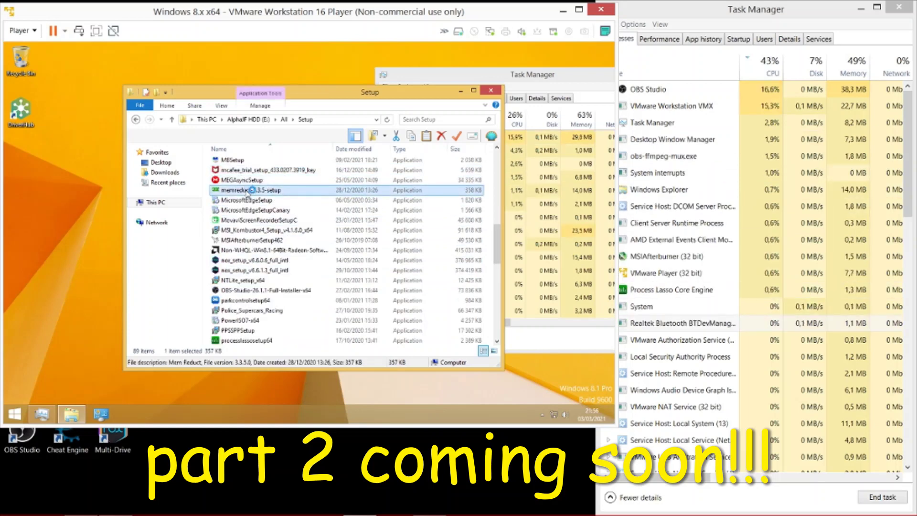
- Install Mem Reduct v3.3.5, accepting its license agreement, launch it and dismiss its update message
{"action": "left_click", "coordinate": [363, 305]}
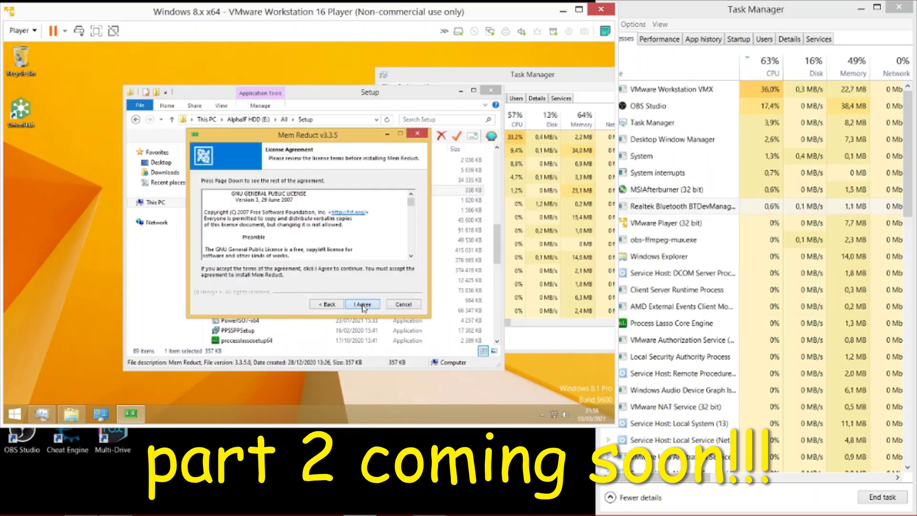
{"action": "left_click", "coordinate": [362, 305]}
{"action": "left_click", "coordinate": [363, 304]}
{"action": "left_click", "coordinate": [362, 304]}
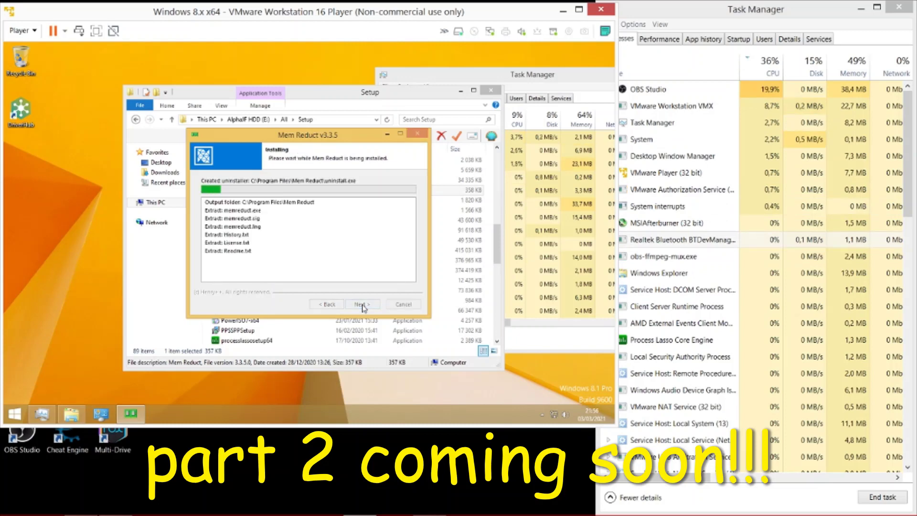
{"action": "left_click", "coordinate": [363, 304]}
{"action": "left_click", "coordinate": [363, 305]}
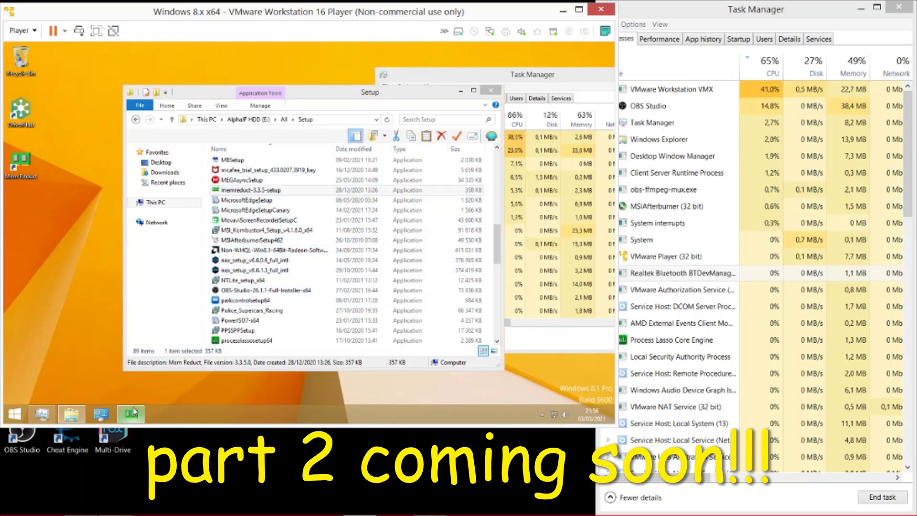
{"action": "left_click", "coordinate": [346, 255]}
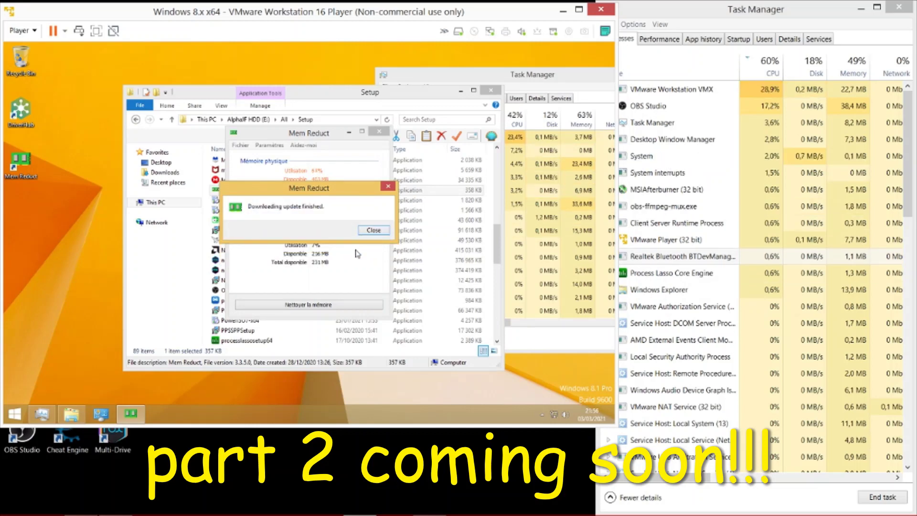
{"action": "left_click", "coordinate": [373, 230]}
- Toggle Mem Reduct's launch at system startup and enable launching in minimised mode in its general settings
{"action": "left_click", "coordinate": [269, 145]}
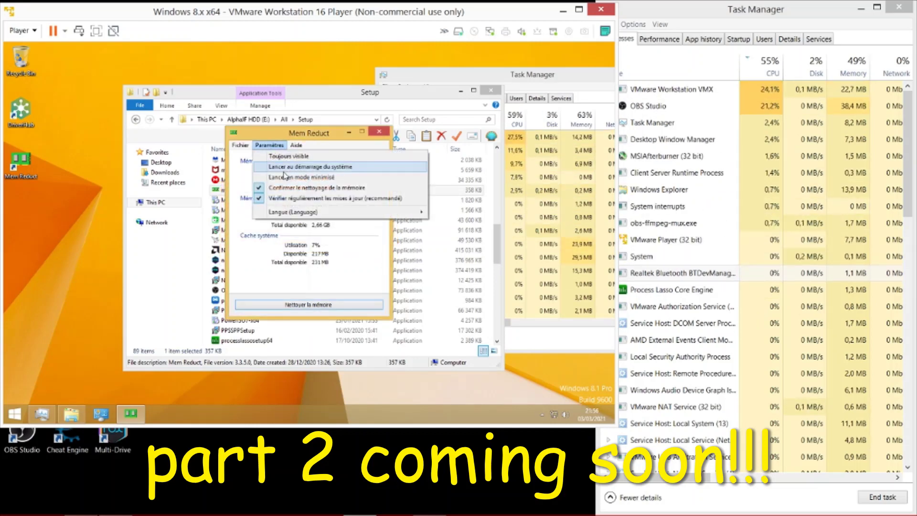
{"action": "left_click", "coordinate": [285, 168]}
{"action": "left_click", "coordinate": [269, 148]}
{"action": "left_click", "coordinate": [287, 170]}
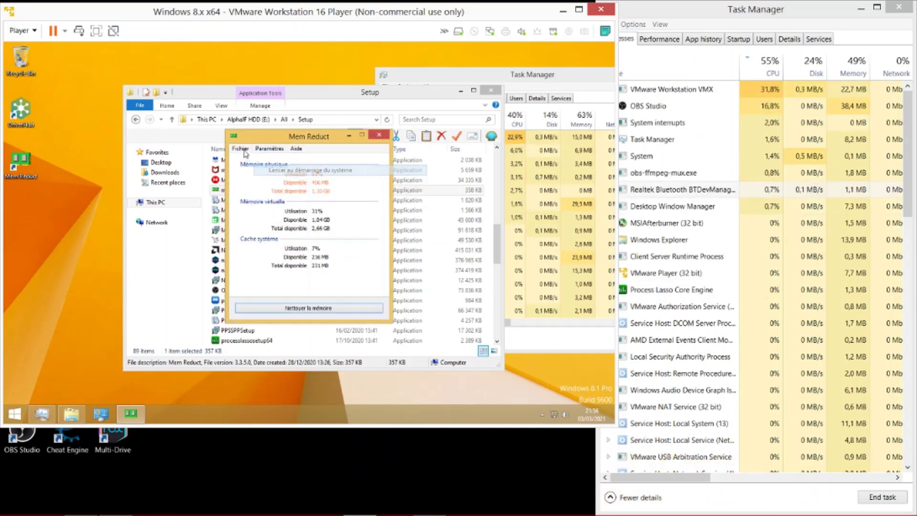
{"action": "left_click", "coordinate": [240, 149]}
{"action": "left_click", "coordinate": [251, 160]}
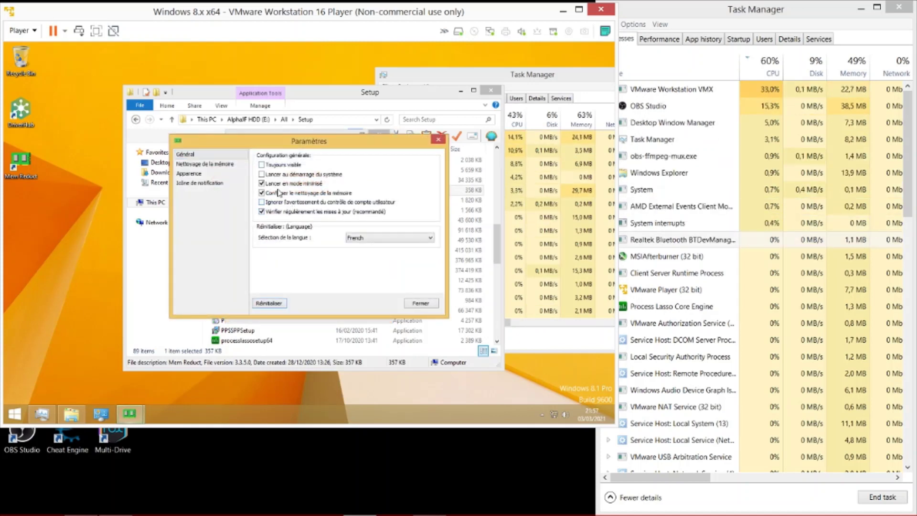
- Enable automatic memory cleaning both above a usage percentage and at a regular interval in minutes
{"action": "left_click", "coordinate": [206, 164]}
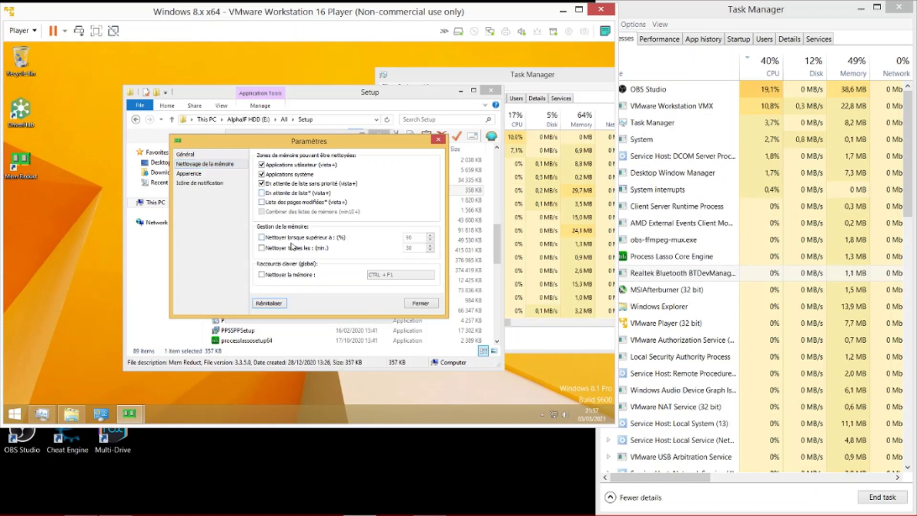
{"action": "left_click", "coordinate": [293, 248]}
{"action": "left_click", "coordinate": [287, 237]}
- Look through Mem Reduct's appearance and notification icon settings
{"action": "left_click", "coordinate": [219, 175]}
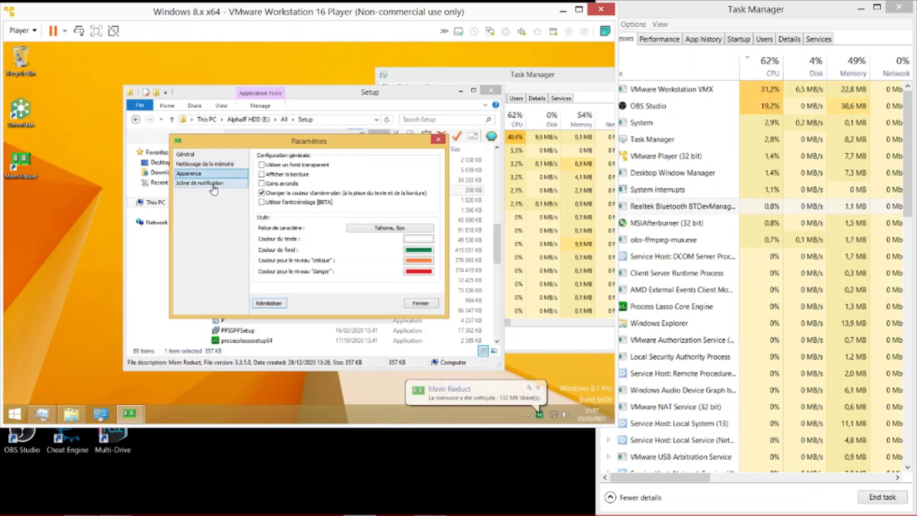
{"action": "left_click", "coordinate": [215, 183]}
{"action": "left_click", "coordinate": [216, 175]}
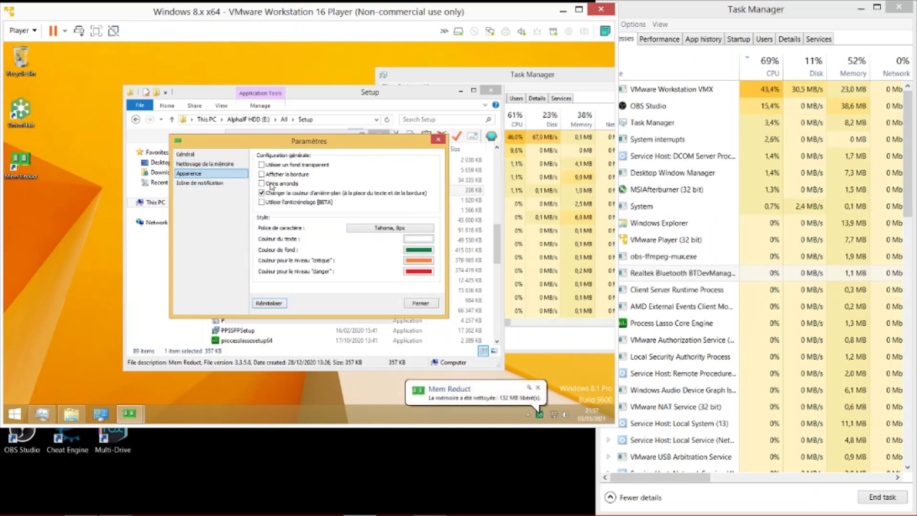
- Check Mem Reduct's notification icon settings, clean the virtual machine's memory with further confirmation prompts disabled, and close the window
{"action": "left_click", "coordinate": [200, 183]}
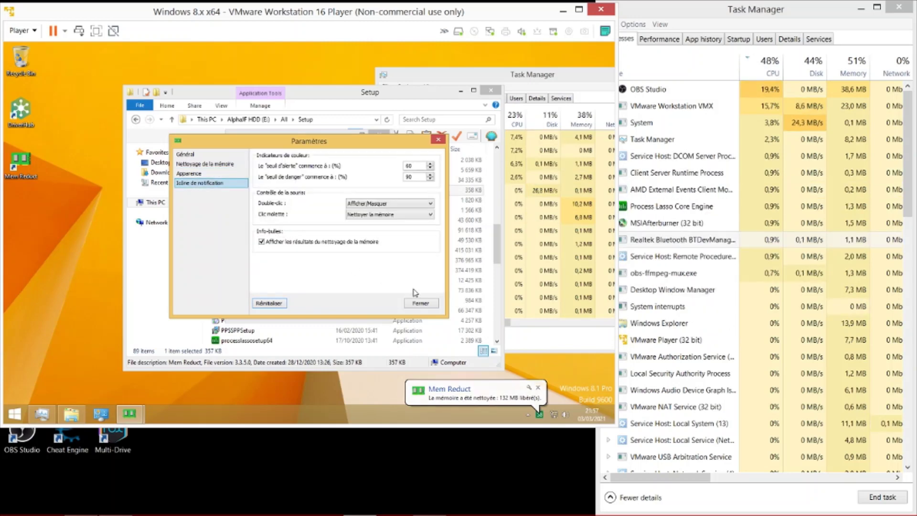
{"action": "left_click", "coordinate": [427, 304]}
{"action": "left_click", "coordinate": [358, 308]}
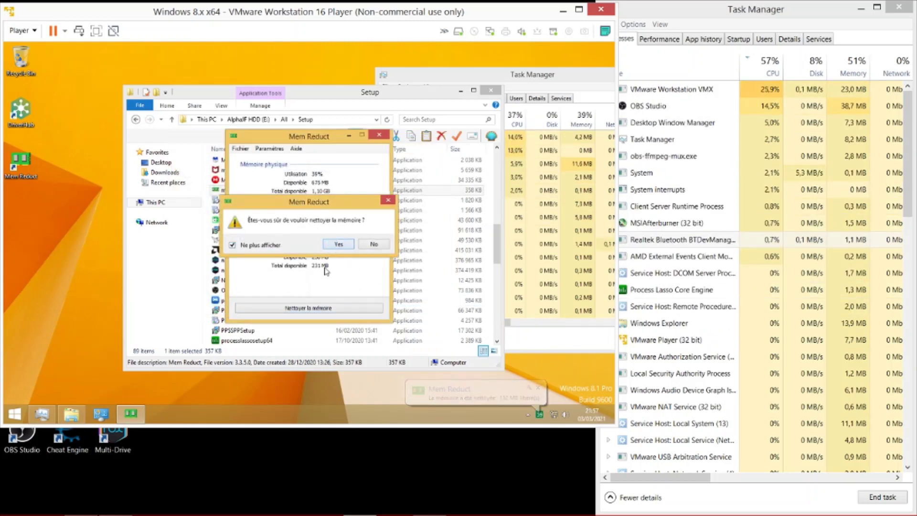
{"action": "key", "text": "Escape"}
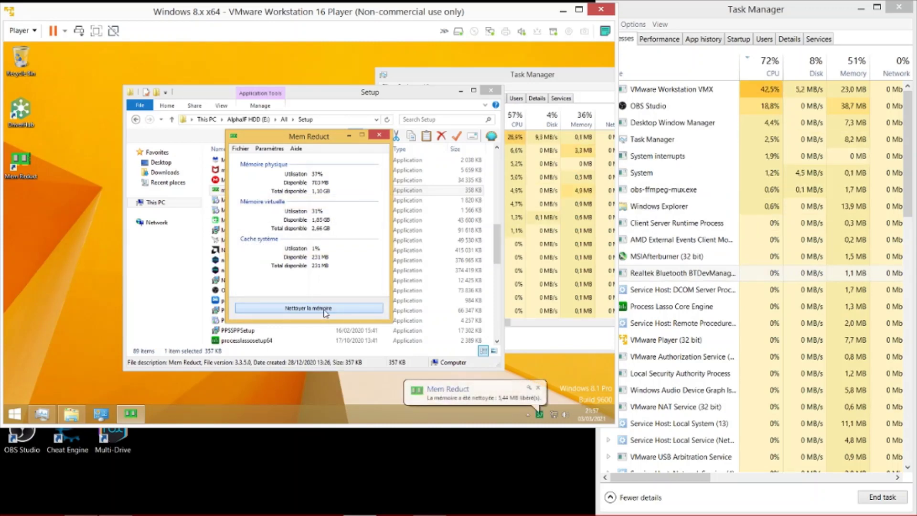
{"action": "key", "text": "Escape"}
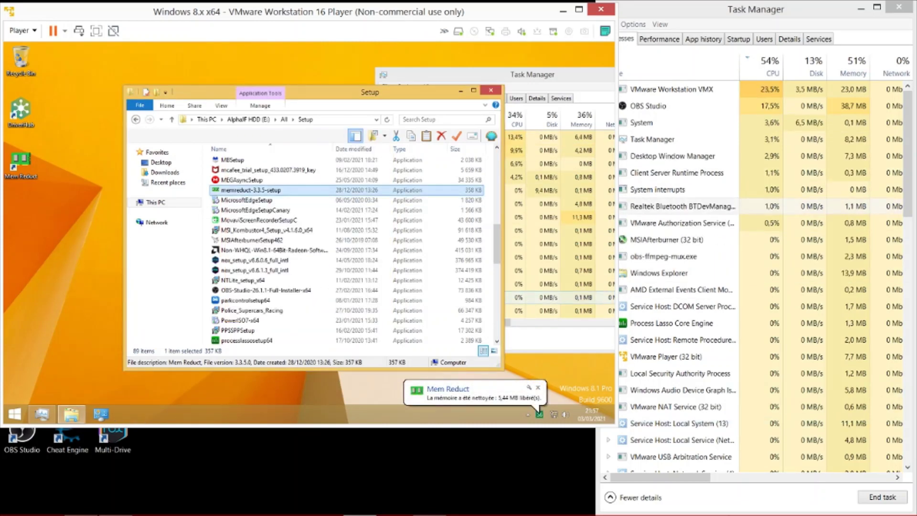
- Clean the host computer's memory with its own running copy of Mem Reduct
{"action": "mouse_move", "coordinate": [732, 499]}
{"action": "right_click", "coordinate": [812, 505]}
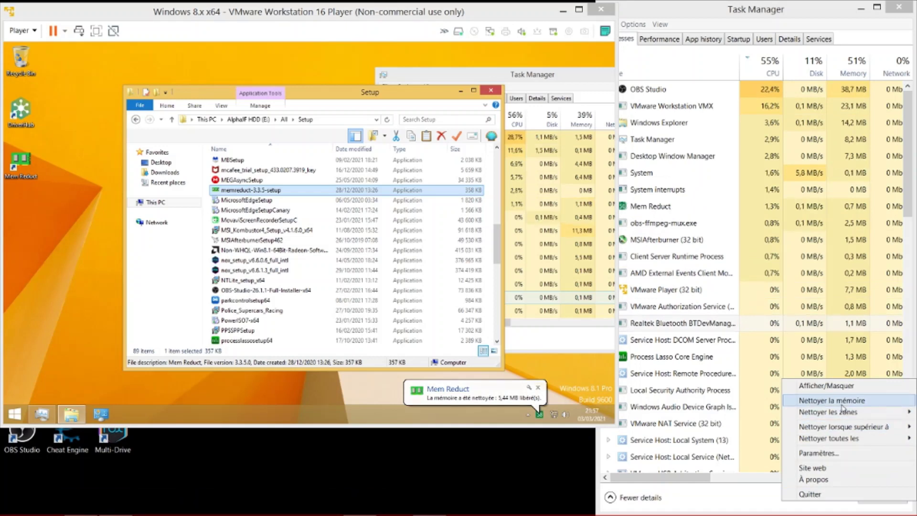
{"action": "left_click", "coordinate": [833, 407]}
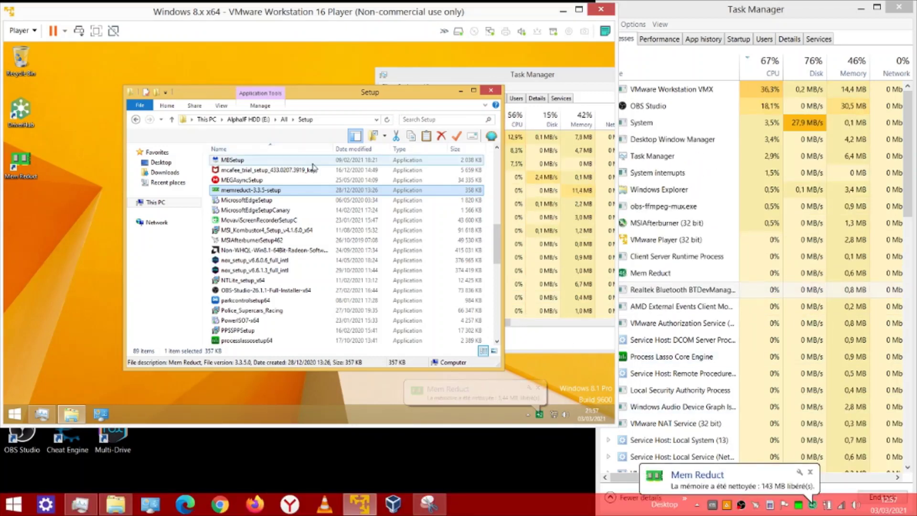
- Install ParkControl from parkcontrolsetup64 in English, using the destination folder C:\Program Files\ParkControl
{"action": "scroll", "coordinate": [250, 196], "scroll_direction": "down", "scroll_amount": 1}
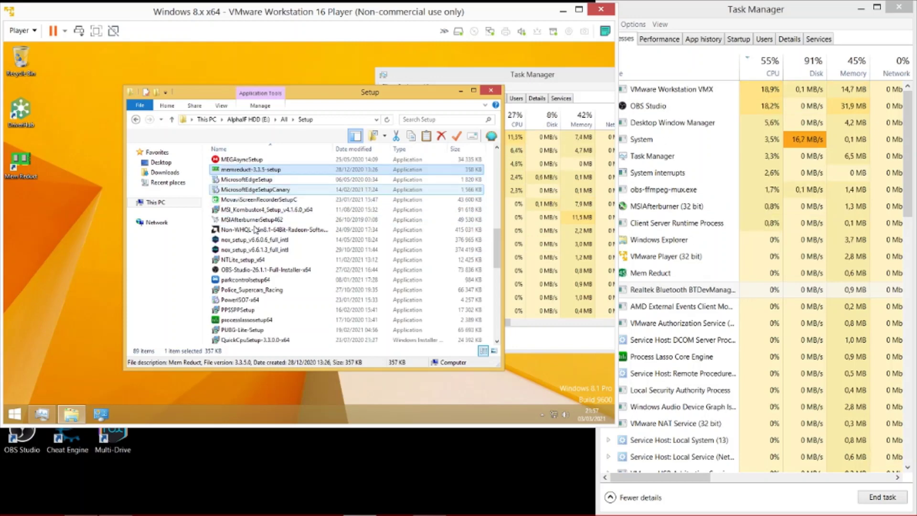
{"action": "double_click", "coordinate": [305, 280]}
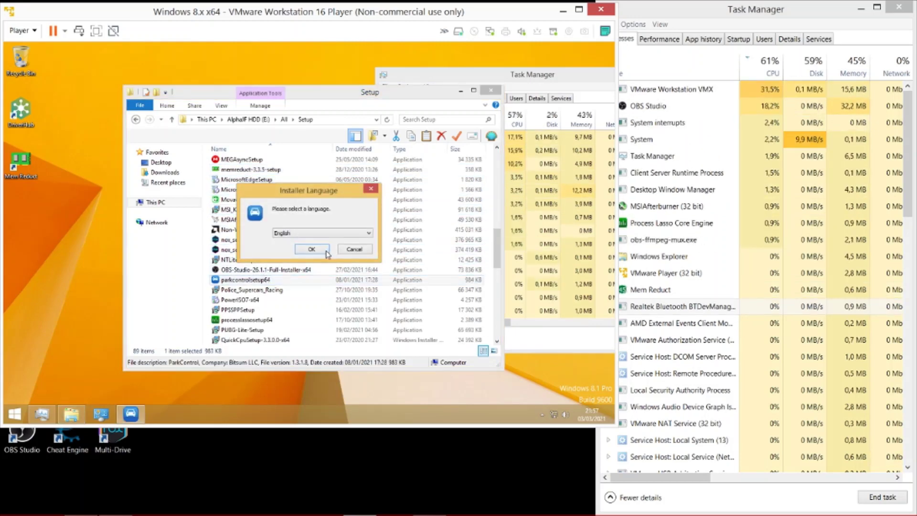
{"action": "left_click", "coordinate": [311, 247]}
{"action": "left_click", "coordinate": [370, 304]}
{"action": "left_click", "coordinate": [371, 305]}
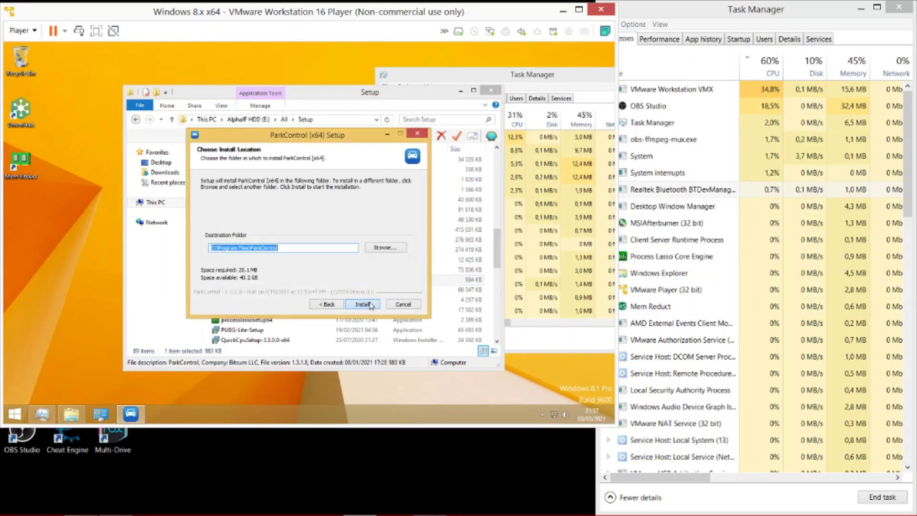
{"action": "left_click", "coordinate": [362, 304]}
{"action": "left_click", "coordinate": [223, 256]}
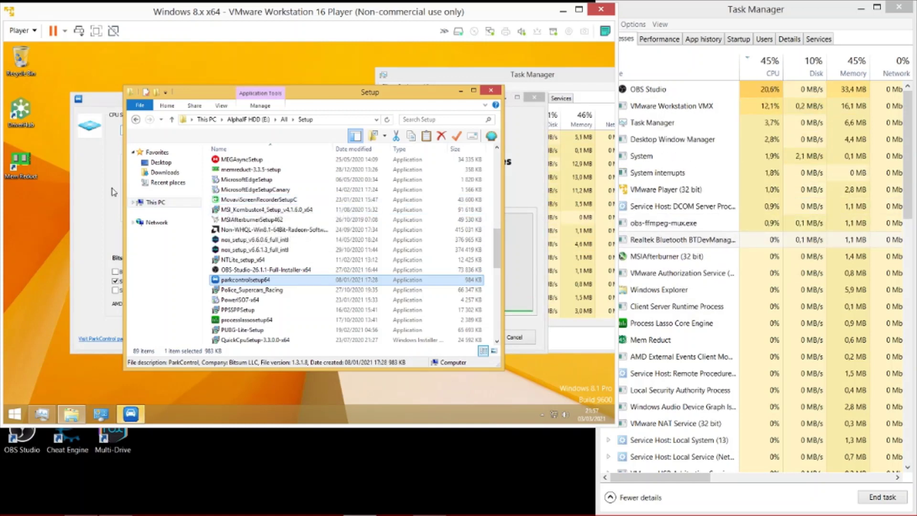
- Show park settings in Windows Power Options and enable Bitsum Dynamic Boost with Power saver as the idle plan
{"action": "left_click", "coordinate": [168, 291]}
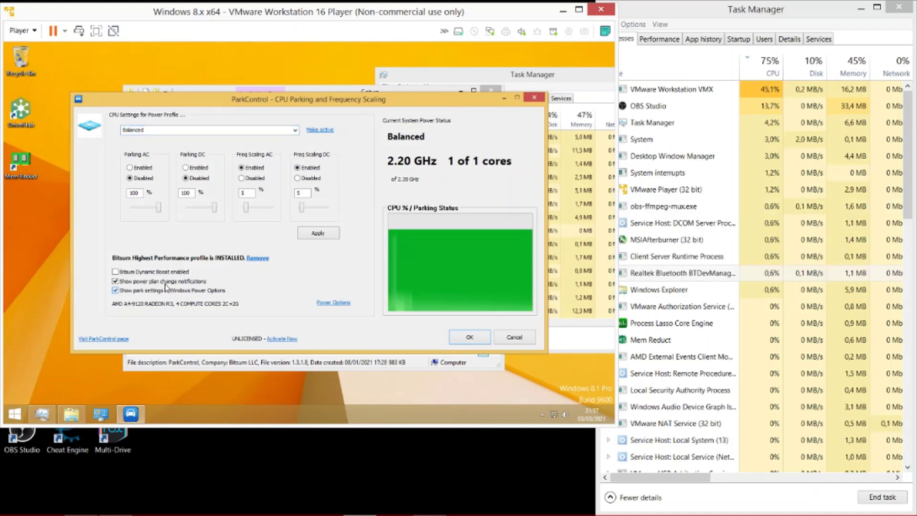
{"action": "left_click", "coordinate": [143, 271]}
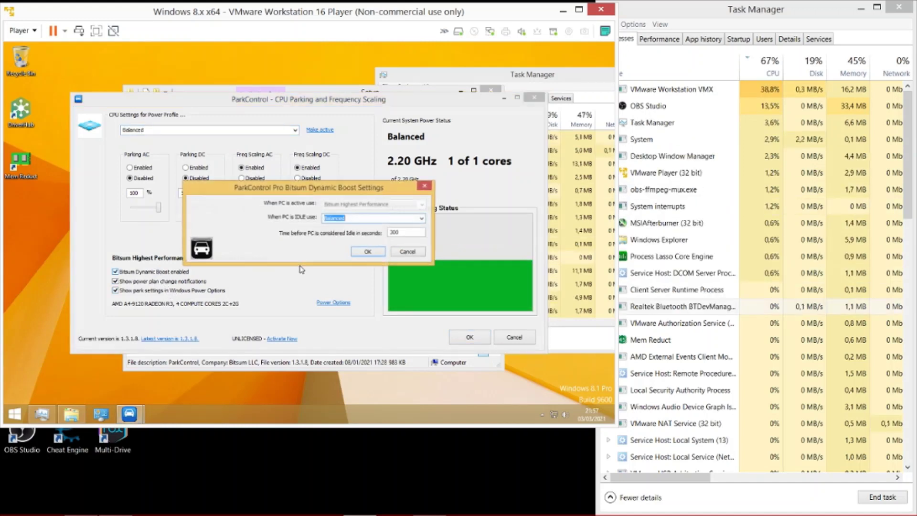
{"action": "left_click", "coordinate": [420, 218]}
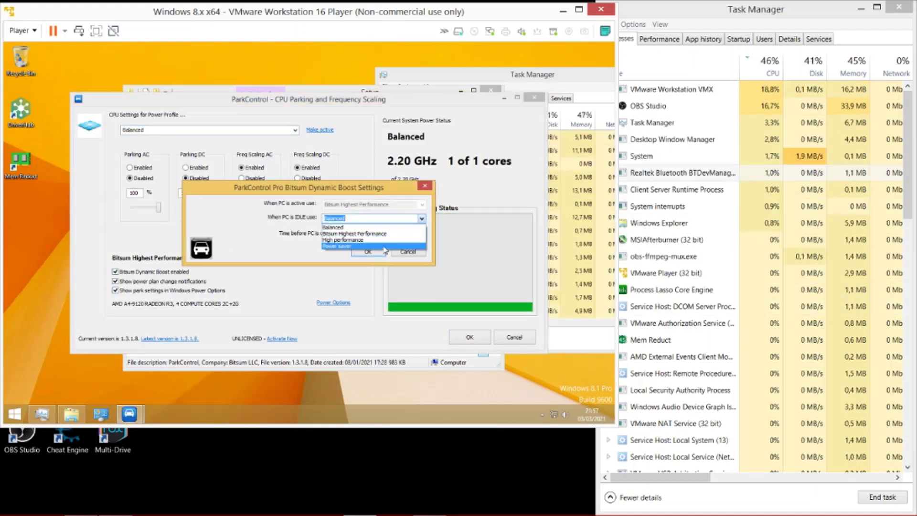
{"action": "left_click", "coordinate": [384, 247]}
{"action": "left_click", "coordinate": [369, 251]}
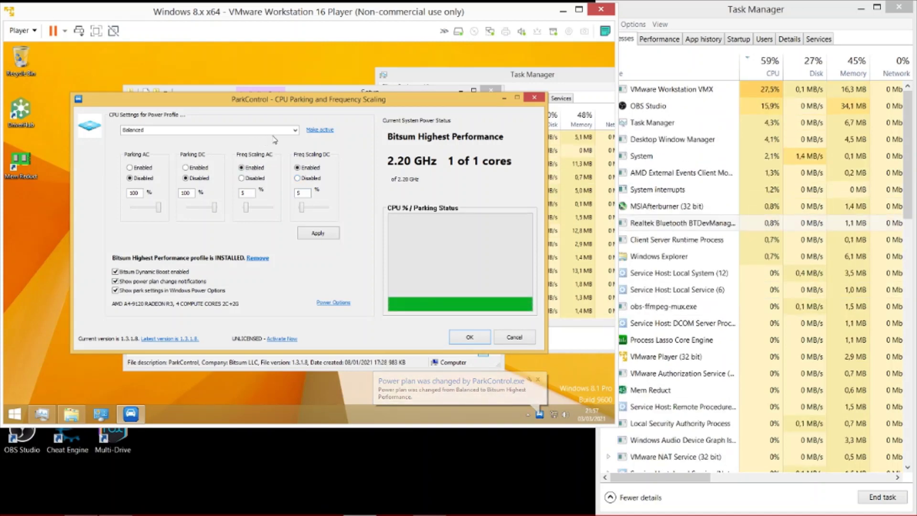
- Set Parking AC, Parking DC and Freq Scaling DC to 100% for the High performance profile, apply, and make the profile active
{"action": "left_click", "coordinate": [191, 130]}
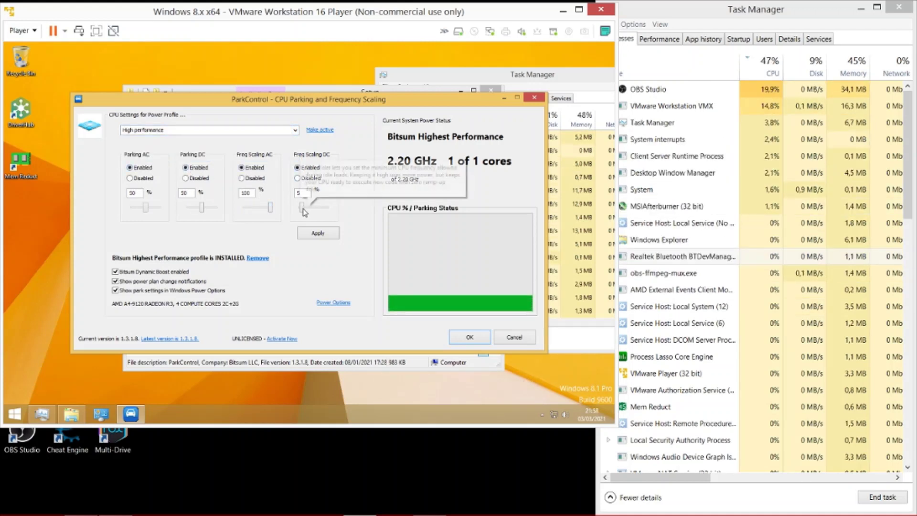
{"action": "left_click_drag", "start_coordinate": [303, 209], "coordinate": [340, 210]}
{"action": "left_click_drag", "start_coordinate": [201, 207], "coordinate": [222, 211]}
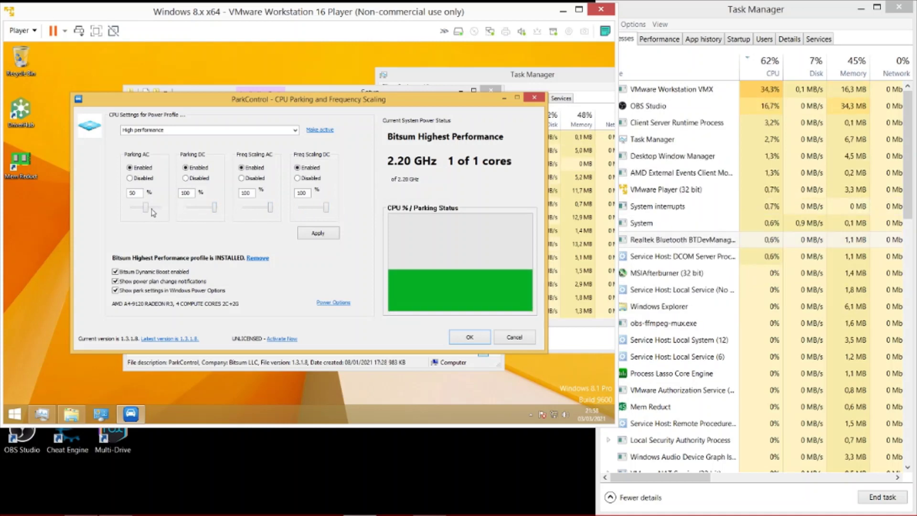
{"action": "left_click_drag", "start_coordinate": [153, 213], "coordinate": [165, 213]}
{"action": "left_click", "coordinate": [318, 233]}
{"action": "left_click", "coordinate": [352, 239]}
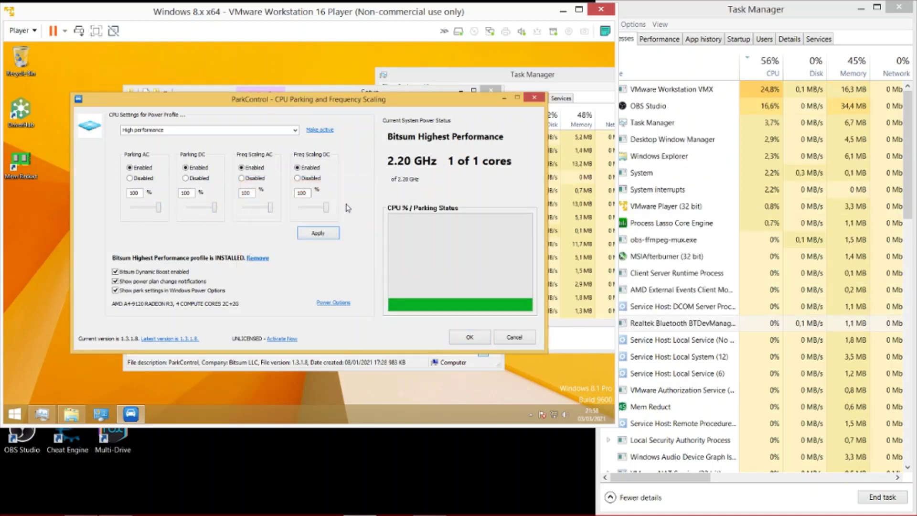
{"action": "left_click", "coordinate": [319, 130]}
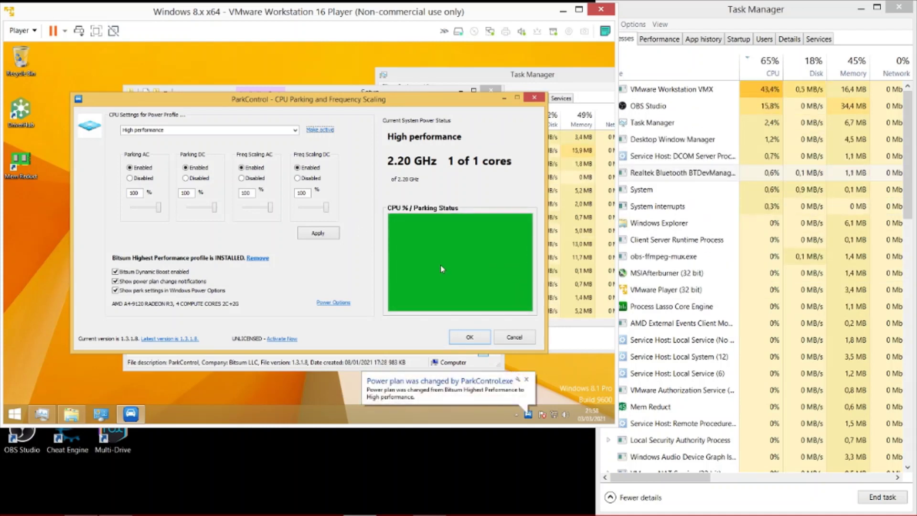
{"action": "left_click", "coordinate": [470, 337]}
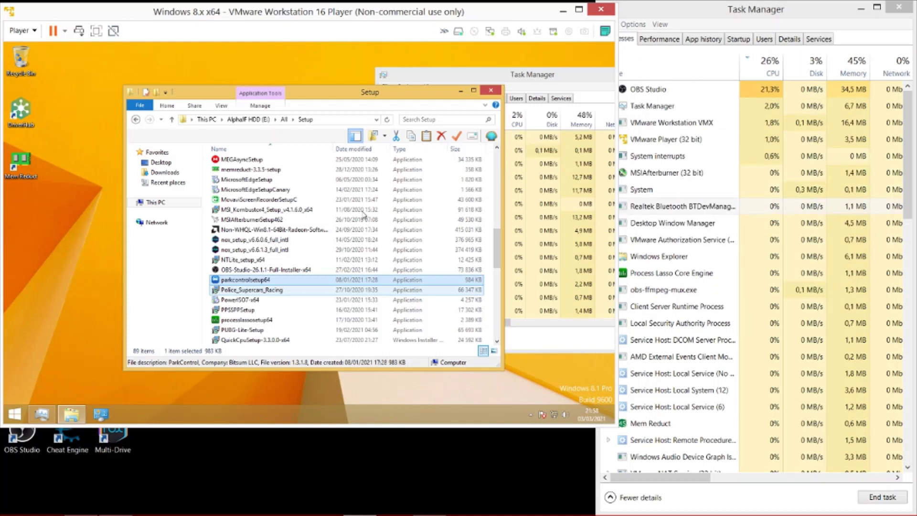
- Start the Process Lasso installation from processlassosetup64, accepting the license and default components, and show the installation details
{"action": "double_click", "coordinate": [301, 320]}
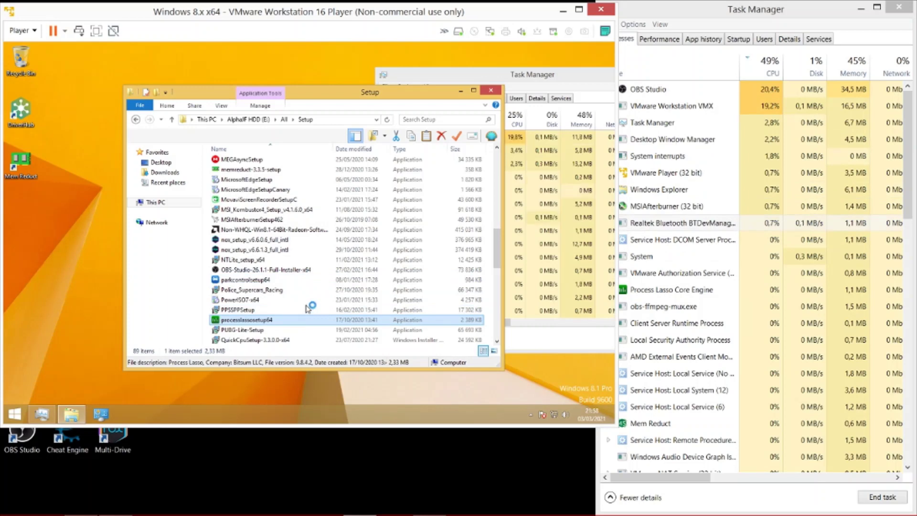
{"action": "left_click", "coordinate": [311, 249]}
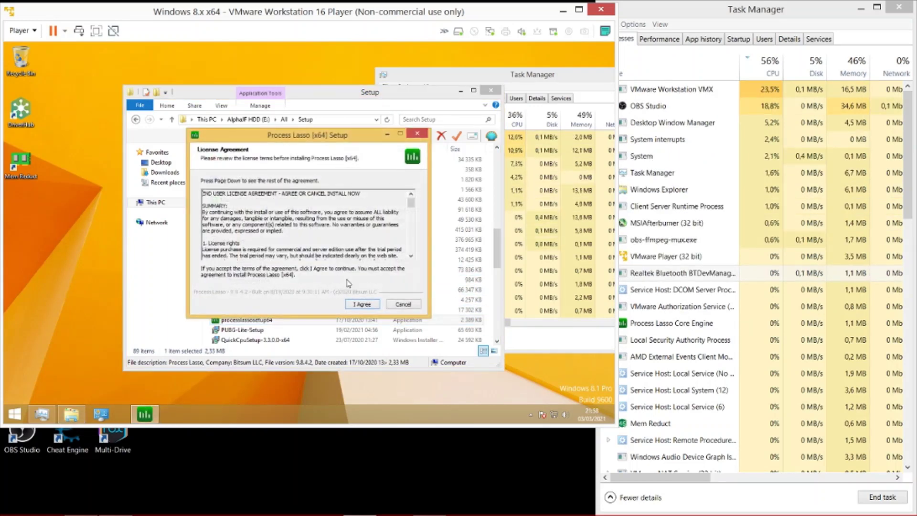
{"action": "left_click", "coordinate": [361, 304]}
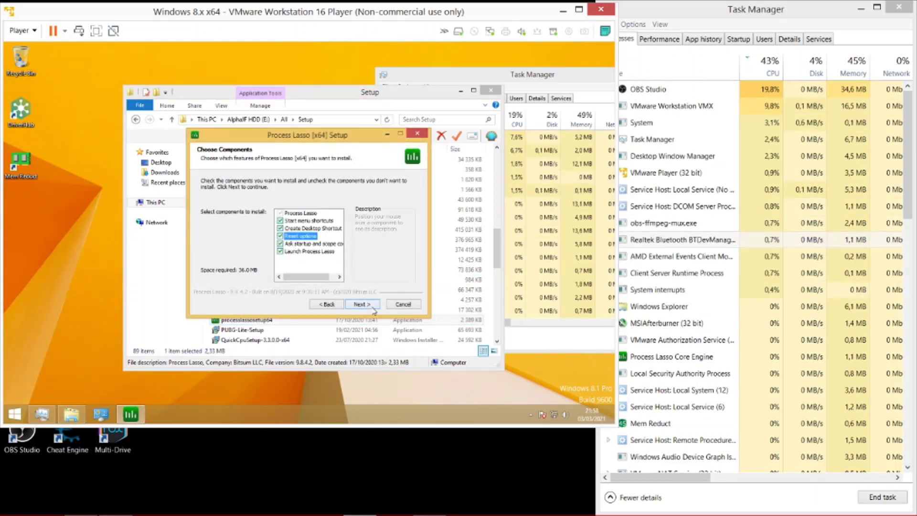
{"action": "left_click", "coordinate": [363, 304]}
{"action": "left_click", "coordinate": [364, 304]}
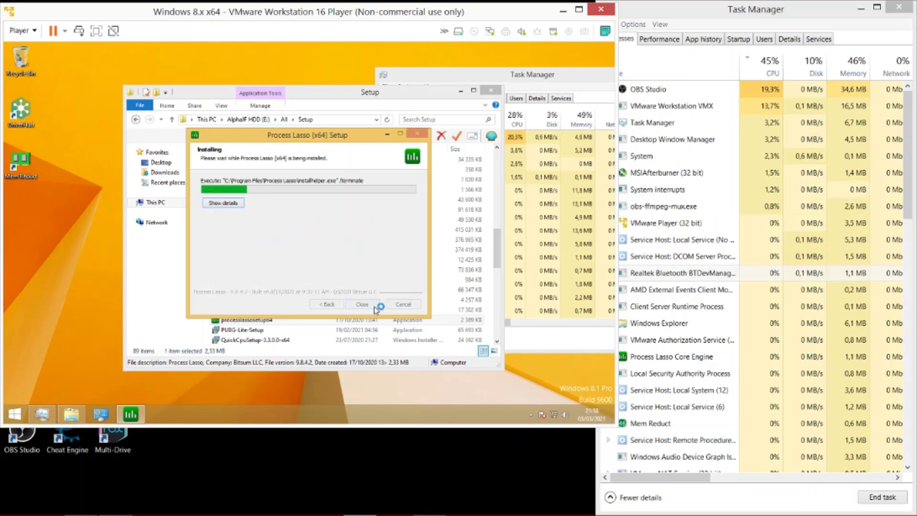
{"action": "left_click", "coordinate": [223, 202]}
- Look through the installers in the Setup folder, minimise the folder and move the Process Lasso setup window aside
{"action": "scroll", "coordinate": [341, 221], "scroll_direction": "down", "scroll_amount": 2}
{"action": "scroll", "coordinate": [340, 221], "scroll_direction": "down", "scroll_amount": 9}
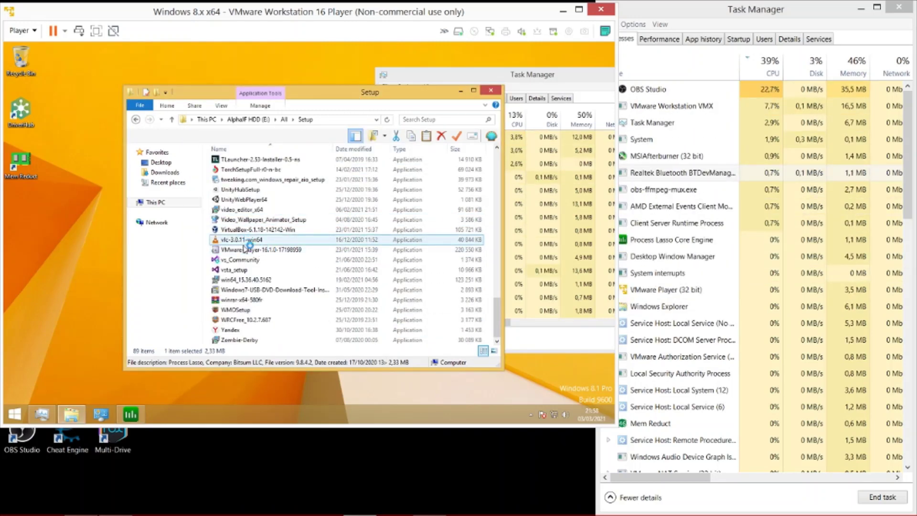
{"action": "scroll", "coordinate": [267, 258], "scroll_direction": "up", "scroll_amount": 10}
{"action": "scroll", "coordinate": [275, 264], "scroll_direction": "up", "scroll_amount": 15}
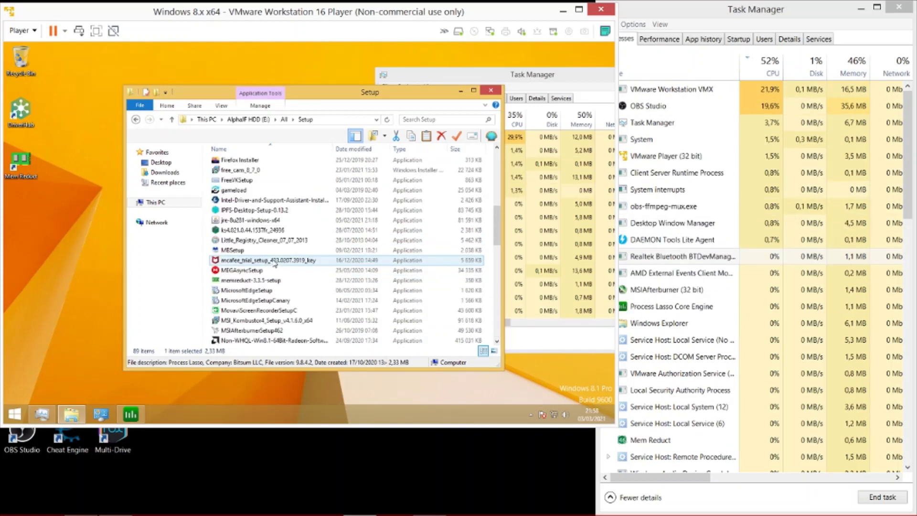
{"action": "left_click", "coordinate": [461, 91]}
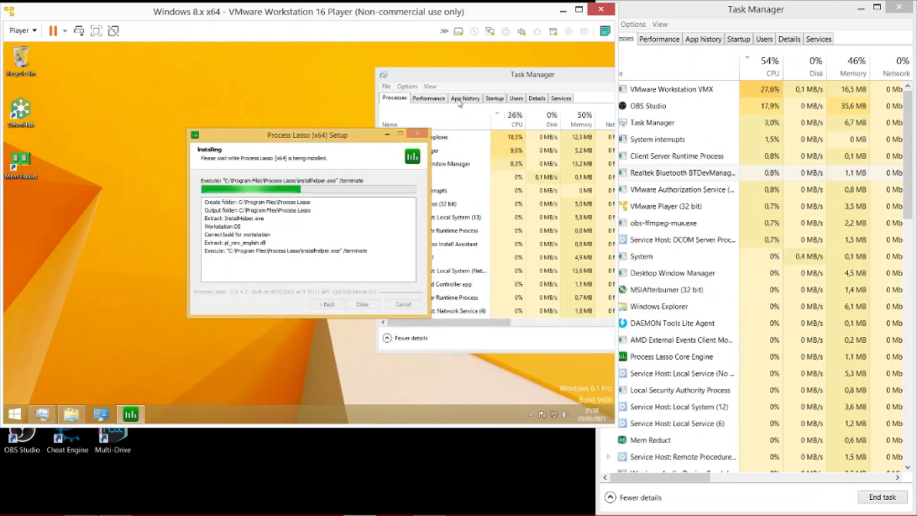
{"action": "mouse_move", "coordinate": [325, 149]}
{"action": "left_mouse_down"}
{"action": "mouse_move", "coordinate": [244, 123]}
{"action": "mouse_move", "coordinate": [247, 104]}
{"action": "left_mouse_up"}
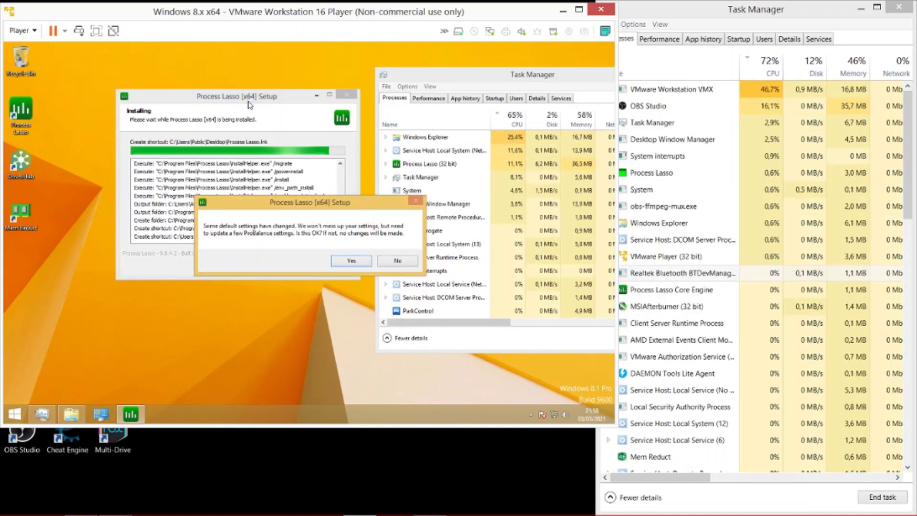
- Accept the ProBalance settings update, have the core engine launched by the GUI, and finish the Process Lasso setup
{"action": "left_click", "coordinate": [352, 260]}
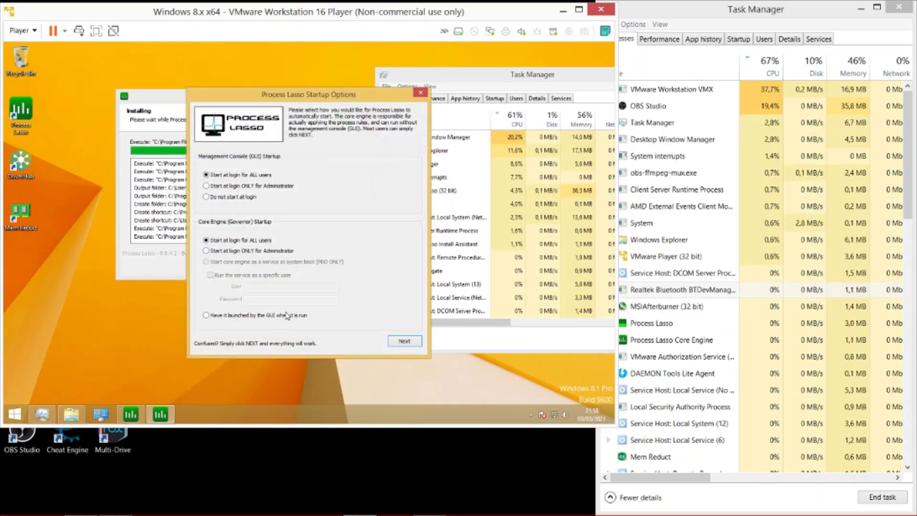
{"action": "left_click", "coordinate": [291, 316]}
{"action": "left_click", "coordinate": [403, 260]}
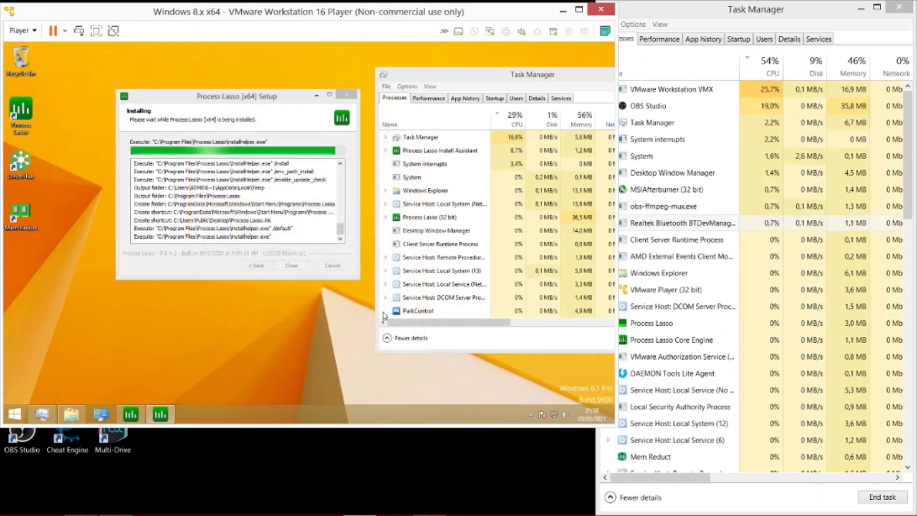
{"action": "left_click", "coordinate": [402, 329]}
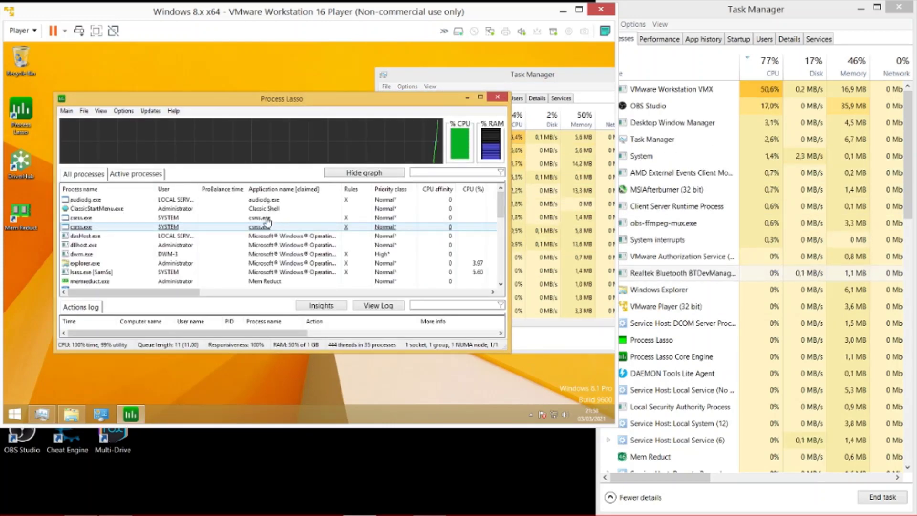
- Switch Process Lasso's colours to the dark scheme and close its window to the tray
{"action": "left_click", "coordinate": [100, 111]}
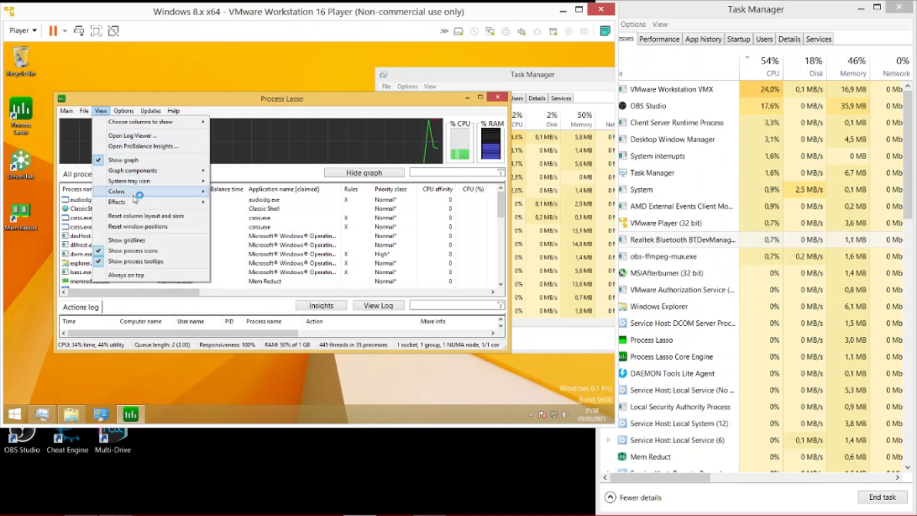
{"action": "mouse_move", "coordinate": [196, 191]}
{"action": "left_click", "coordinate": [231, 192]}
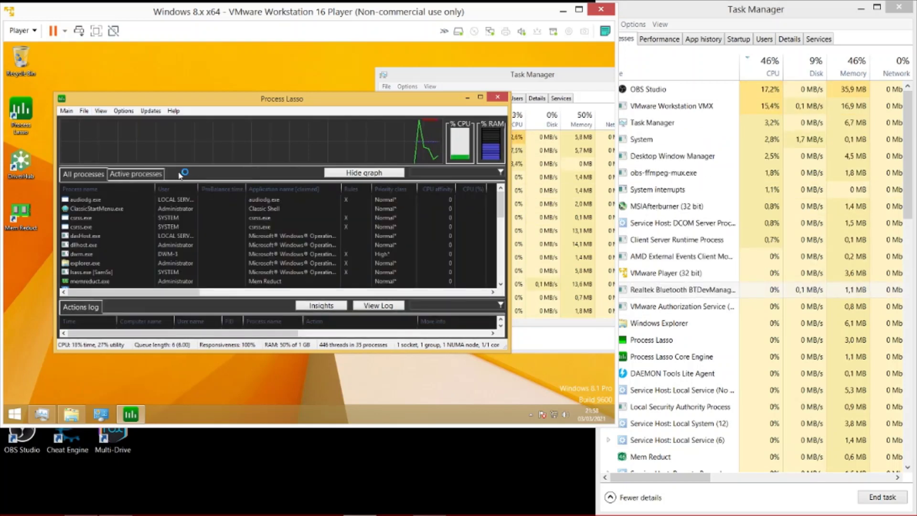
{"action": "left_click", "coordinate": [497, 100]}
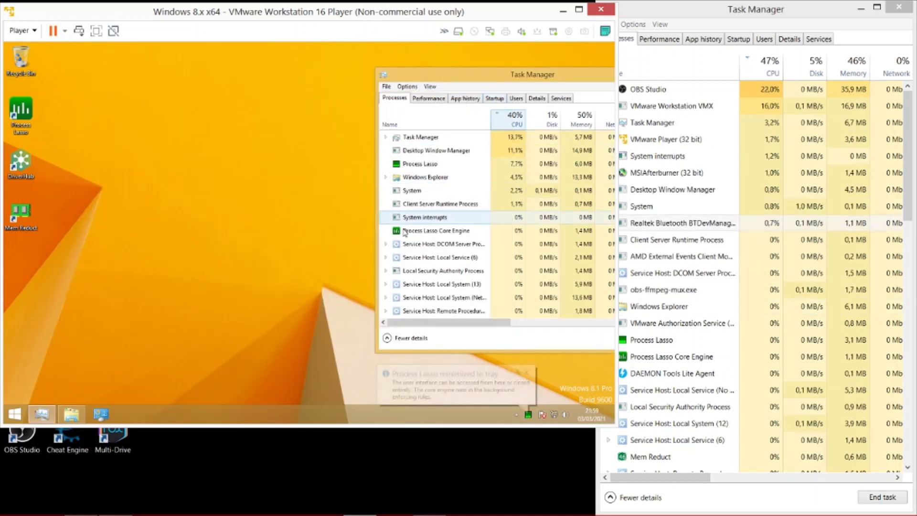
- Refresh the virtual machine's desktop and examine Task Manager's processes sorted by name
{"action": "right_click", "coordinate": [250, 175]}
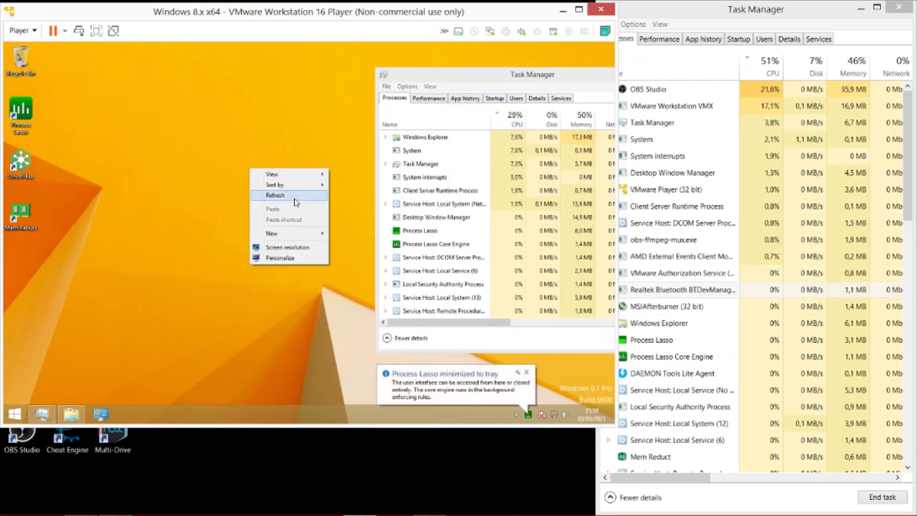
{"action": "left_click", "coordinate": [289, 196]}
{"action": "left_click", "coordinate": [442, 125]}
{"action": "scroll", "coordinate": [445, 225], "scroll_direction": "down", "scroll_amount": 10}
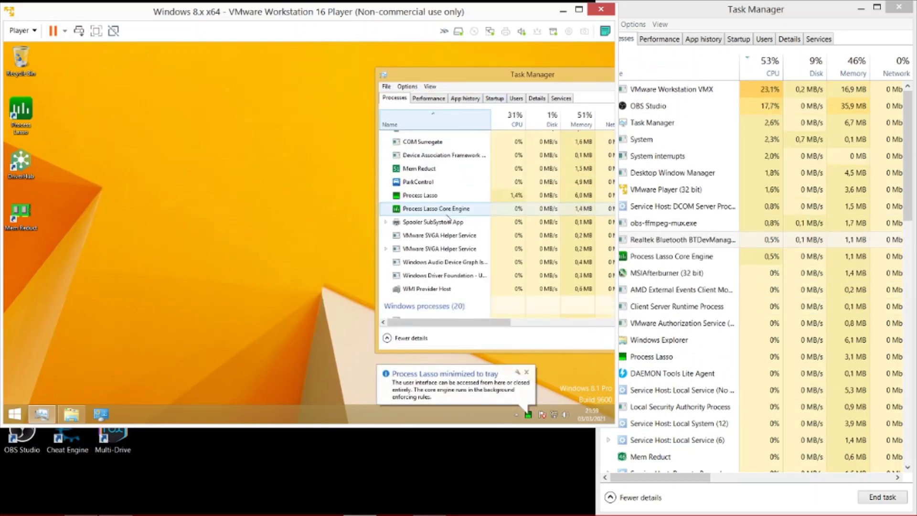
- End the COM Surrogate background process in the virtual machine's Task Manager
{"action": "scroll", "coordinate": [448, 227], "scroll_direction": "up", "scroll_amount": 3}
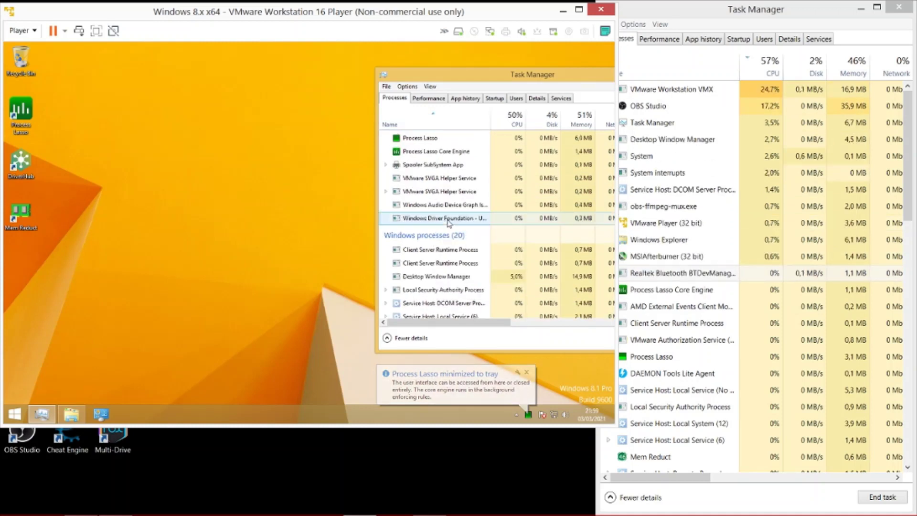
{"action": "scroll", "coordinate": [449, 223], "scroll_direction": "up", "scroll_amount": 2}
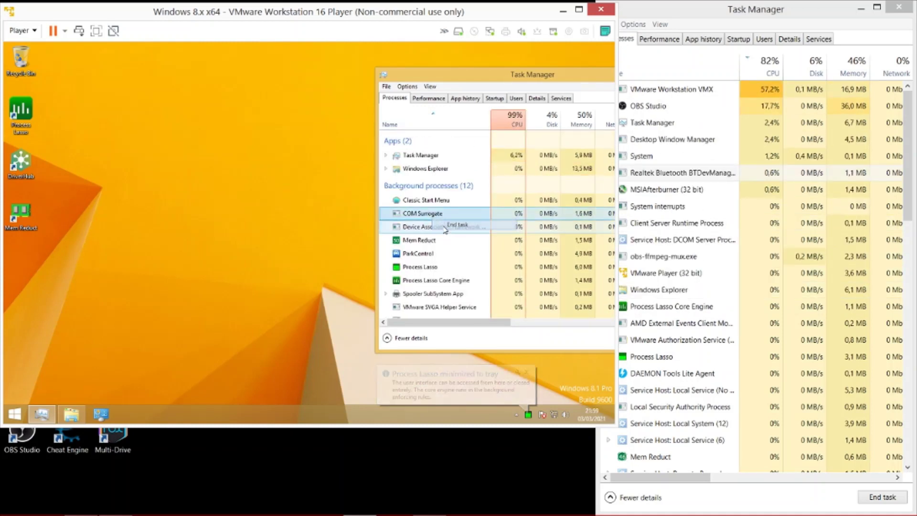
{"action": "right_click", "coordinate": [449, 216]}
{"action": "left_click", "coordinate": [469, 228]}
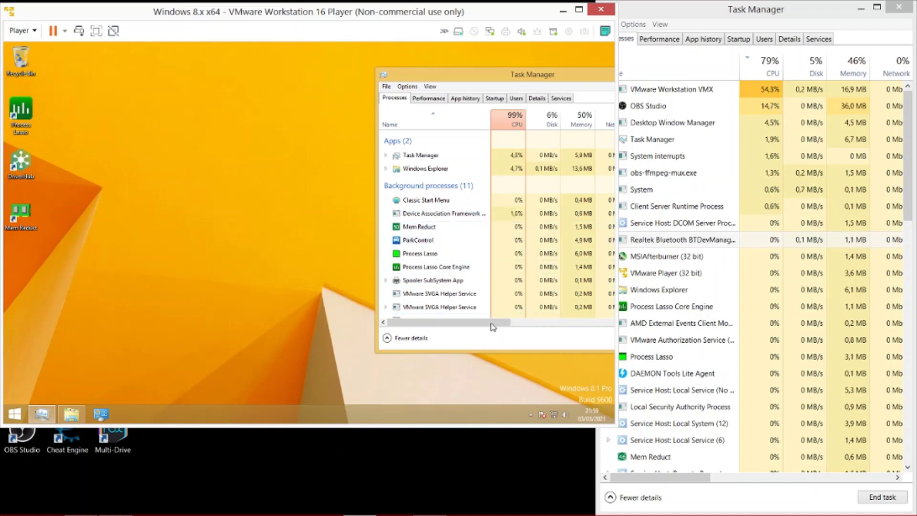
- Reopen Process Lasso from the tray, add dasHost.exe to its disallowed processes, and close its window
{"action": "left_click", "coordinate": [531, 413]}
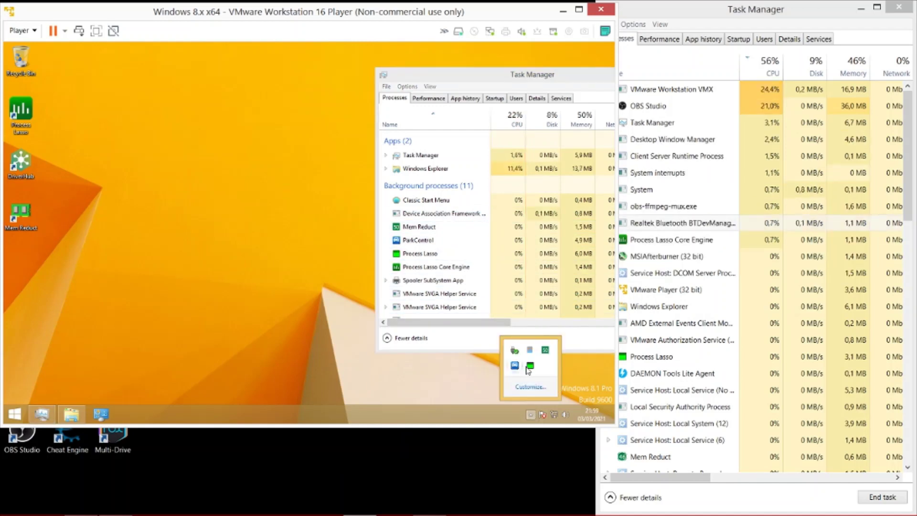
{"action": "left_click", "coordinate": [529, 367]}
{"action": "right_click", "coordinate": [111, 237]}
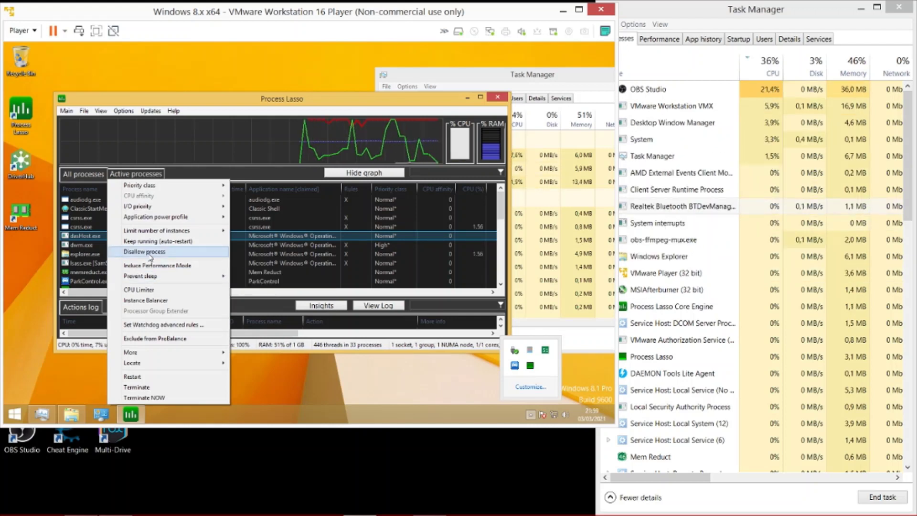
{"action": "left_click", "coordinate": [149, 256]}
{"action": "left_click", "coordinate": [319, 245]}
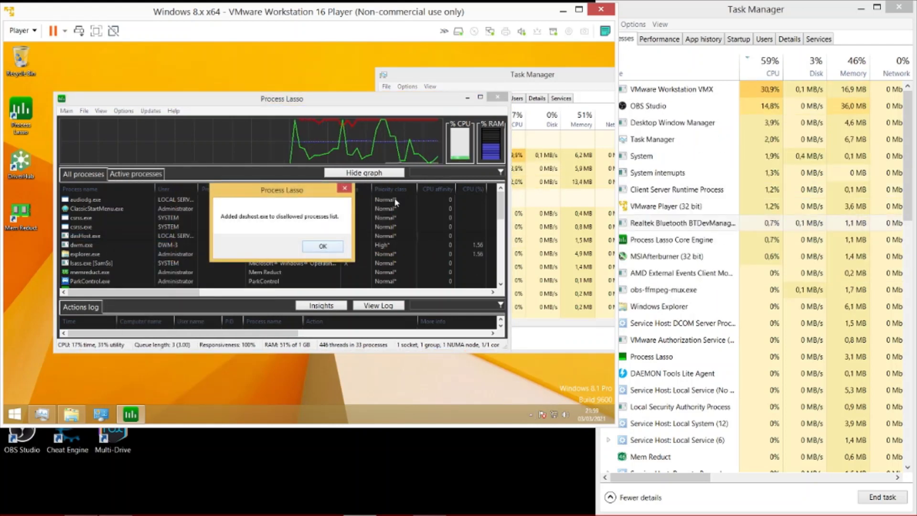
{"action": "left_click", "coordinate": [322, 245]}
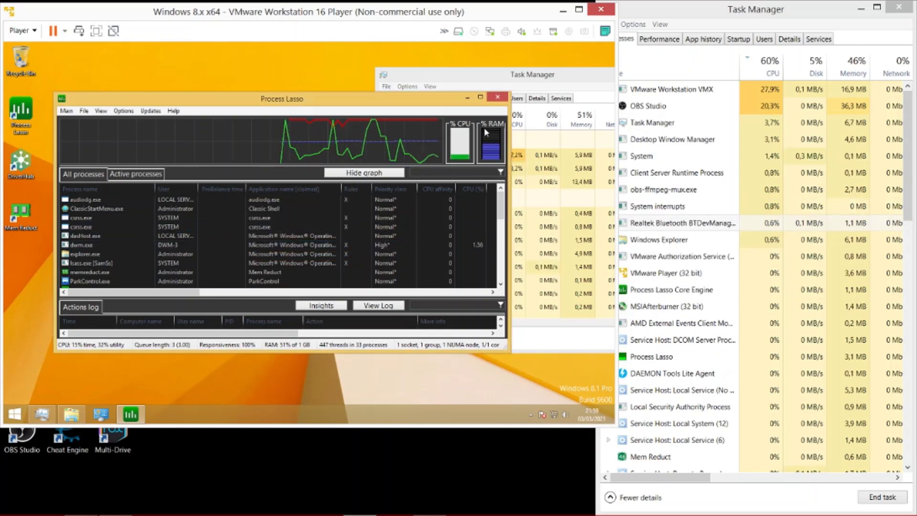
{"action": "left_click", "coordinate": [492, 100]}
- Examine the virtual machine's running processes by name and by CPU usage, and refresh the desktop
{"action": "scroll", "coordinate": [420, 224], "scroll_direction": "down", "scroll_amount": 3}
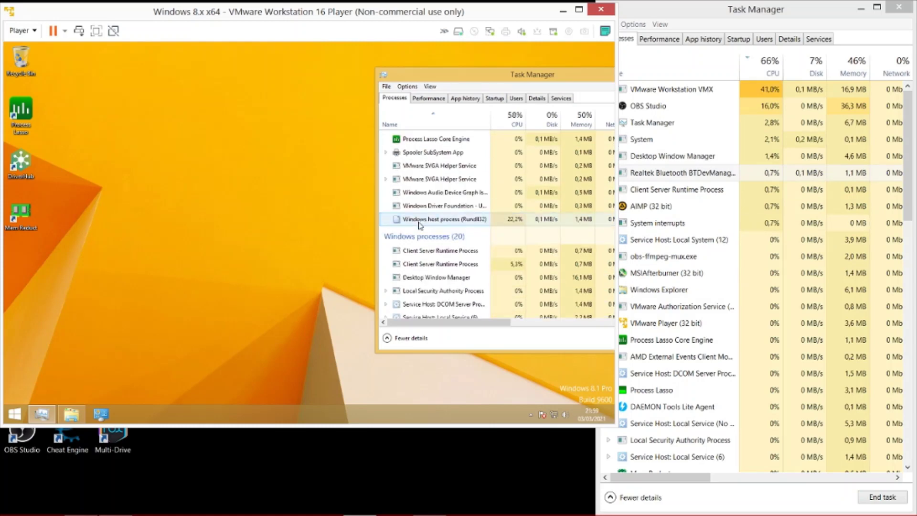
{"action": "scroll", "coordinate": [492, 238], "scroll_direction": "up", "scroll_amount": 3}
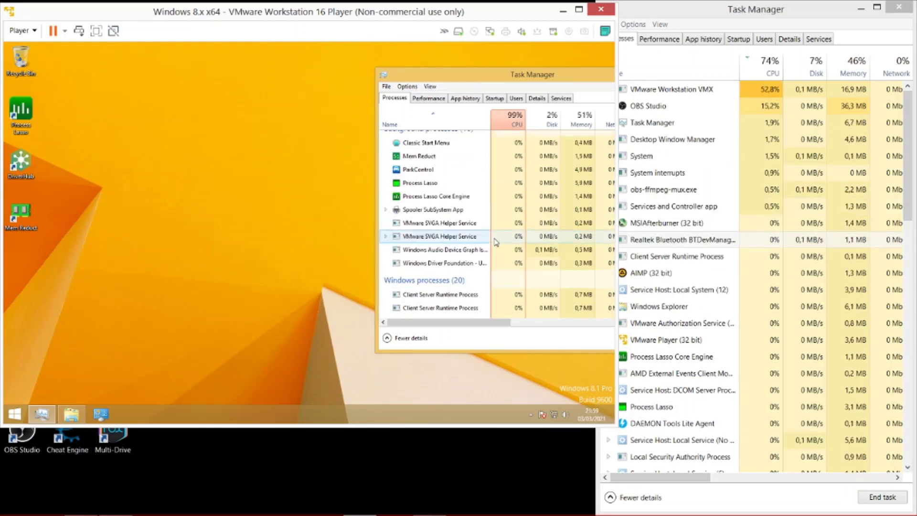
{"action": "left_click", "coordinate": [521, 120]}
{"action": "right_click", "coordinate": [261, 81]}
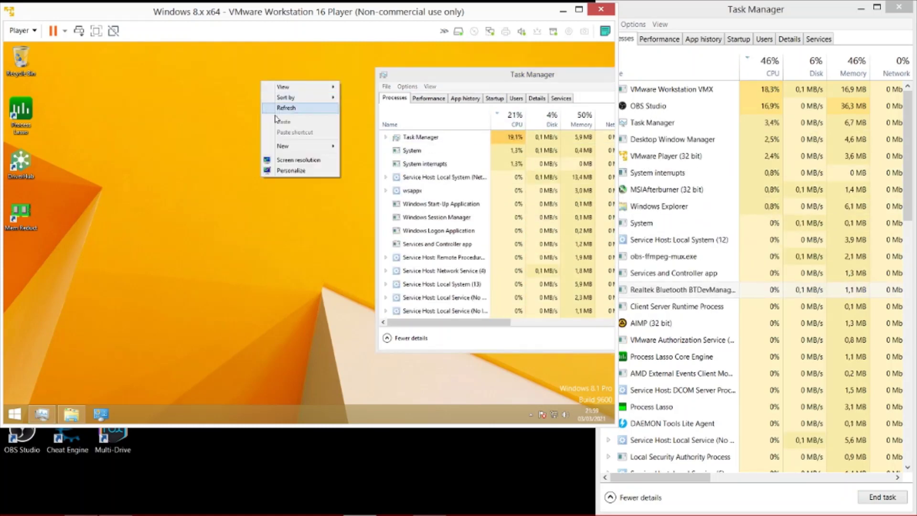
{"action": "left_click", "coordinate": [286, 108]}
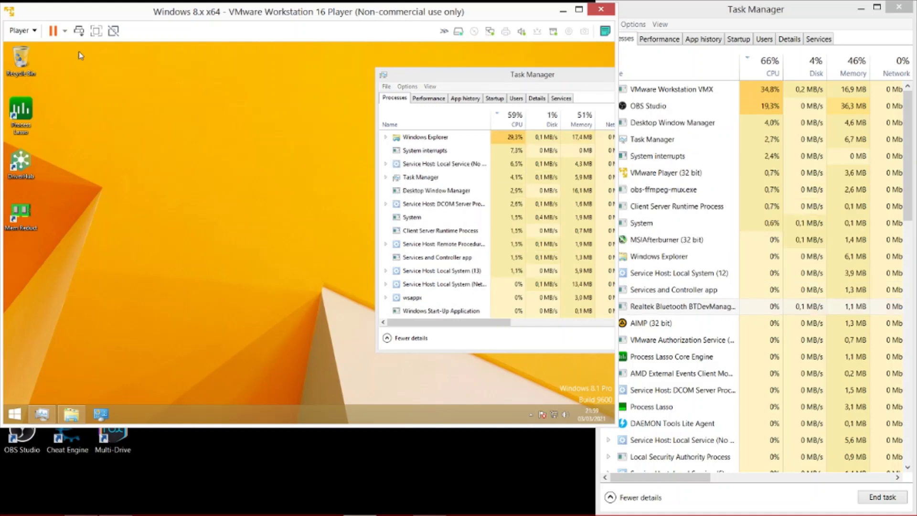
- Sign out of the virtual machine, sign back in as Administrator, and open Task Manager sorted by name
{"action": "left_click", "coordinate": [79, 32]}
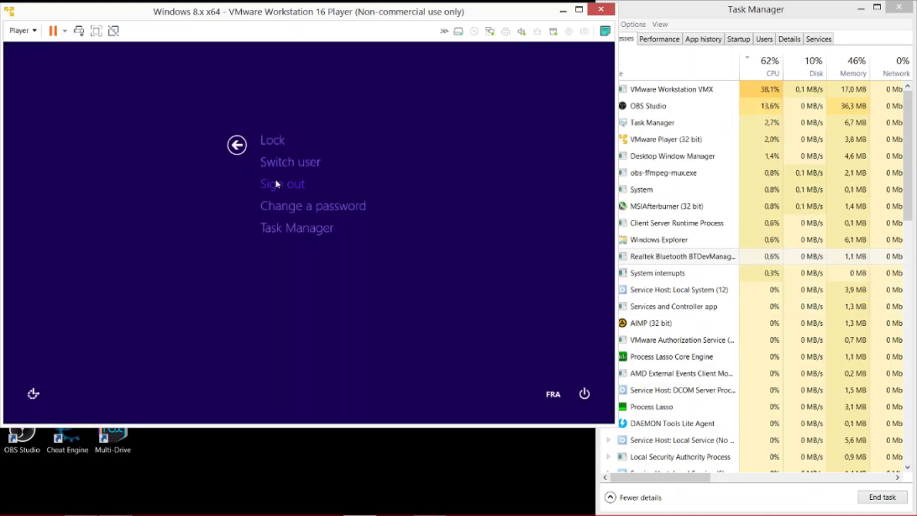
{"action": "left_click", "coordinate": [276, 184]}
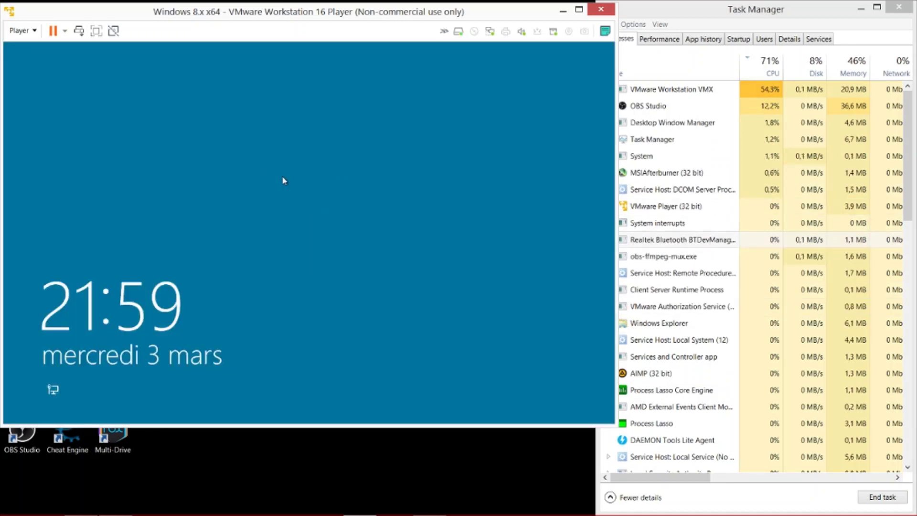
{"action": "left_click", "coordinate": [354, 228]}
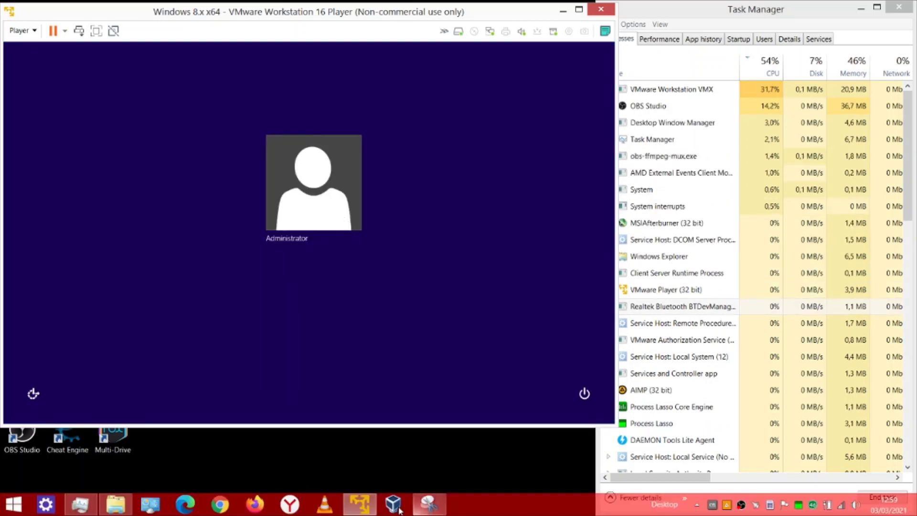
{"action": "left_click", "coordinate": [340, 213]}
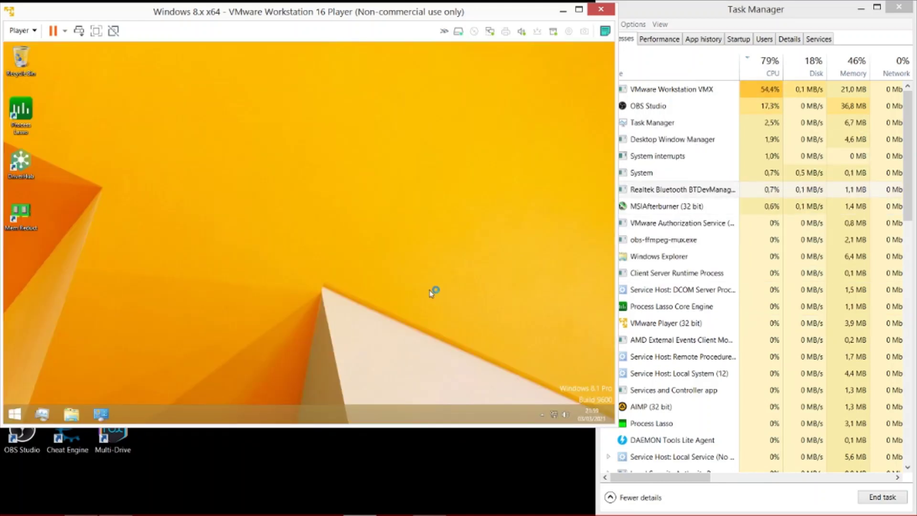
{"action": "left_click", "coordinate": [42, 414]}
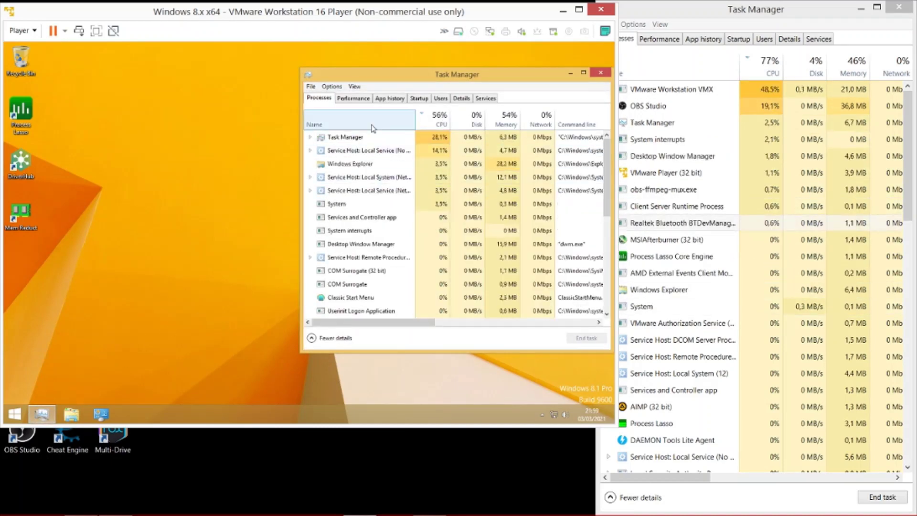
{"action": "left_click", "coordinate": [374, 121]}
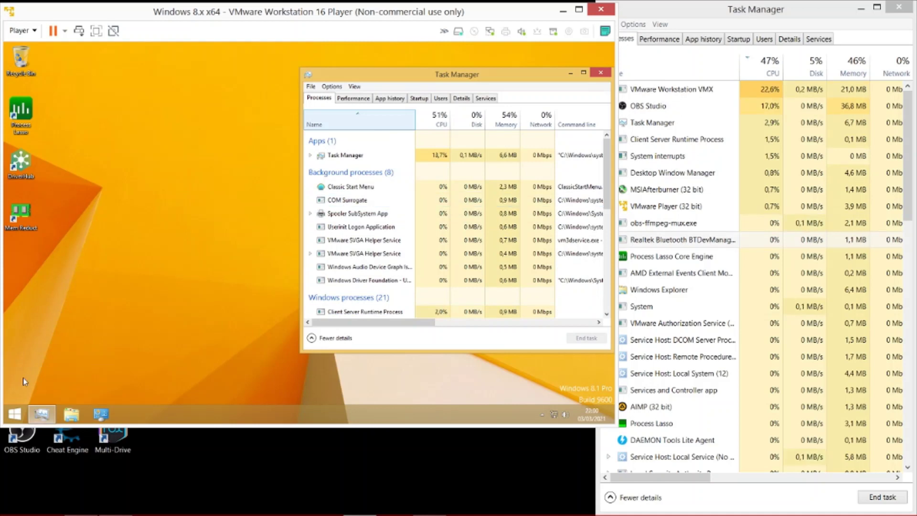
- Launch Mem Reduct and Process Lasso from the desktop, and close the Process Lasso window to the tray
{"action": "left_click", "coordinate": [23, 222]}
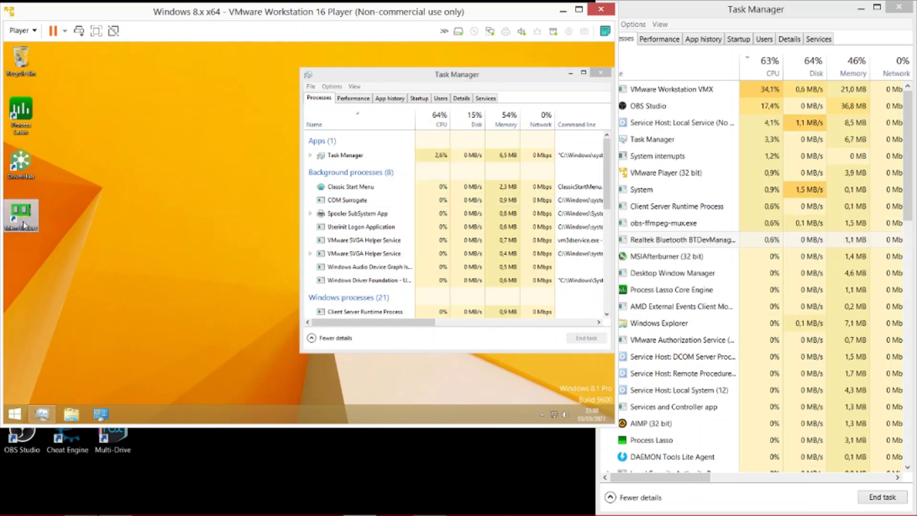
{"action": "double_click", "coordinate": [20, 117]}
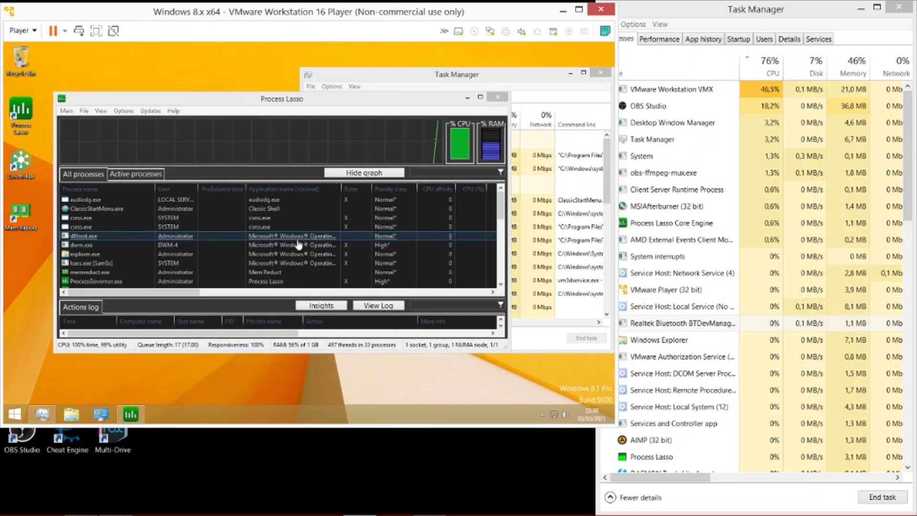
{"action": "left_click", "coordinate": [496, 98]}
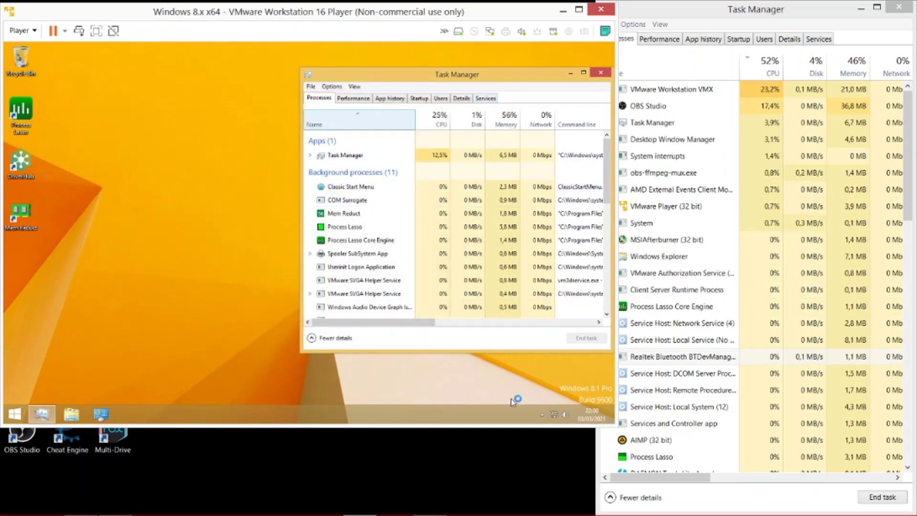
- Set Mem Reduct to clean memory when usage exceeds 30%, and end the COM Surrogate process in Task Manager
{"action": "left_click", "coordinate": [541, 414]}
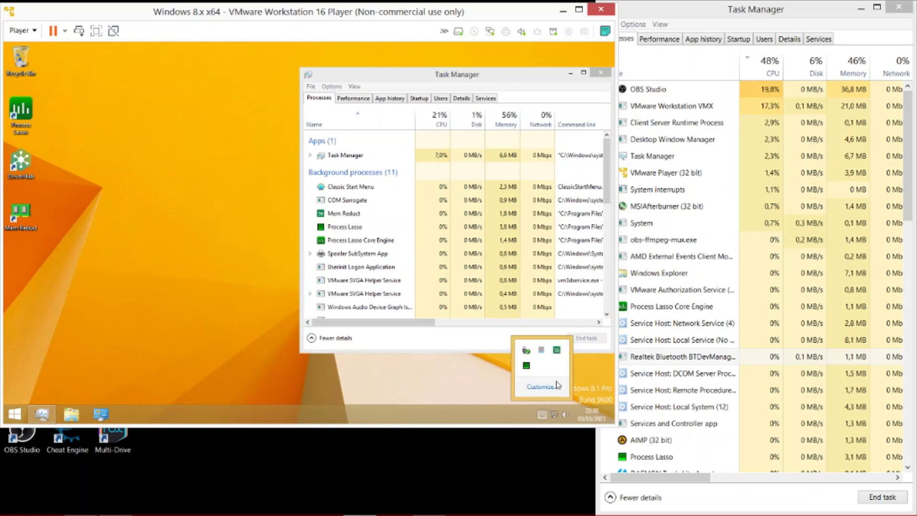
{"action": "right_click", "coordinate": [556, 353]}
{"action": "mouse_move", "coordinate": [553, 282]}
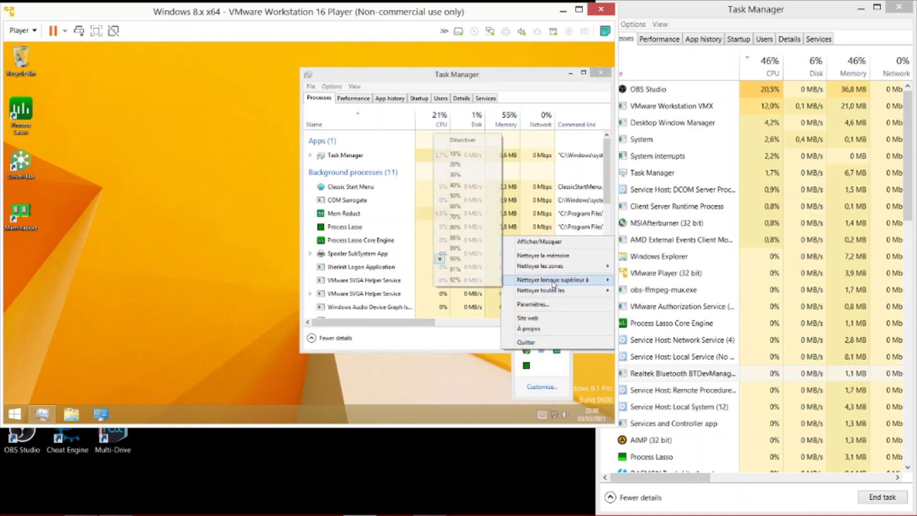
{"action": "left_click", "coordinate": [468, 175]}
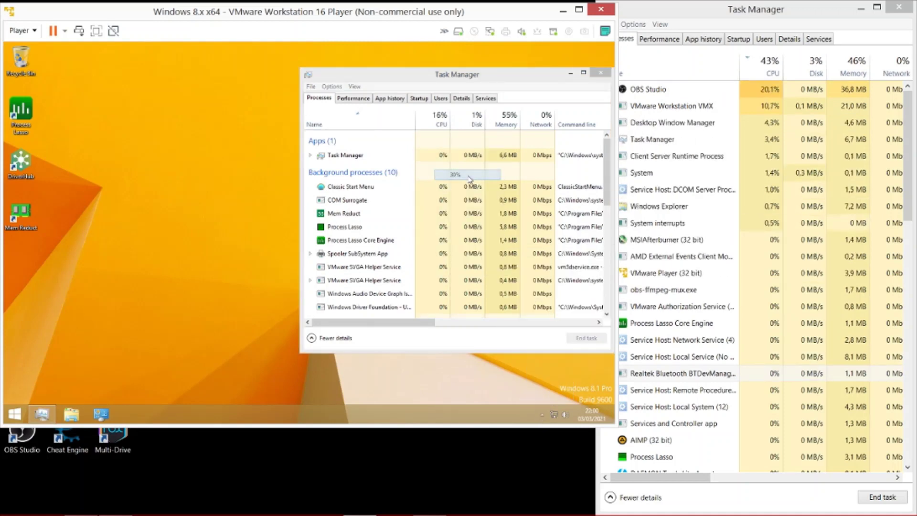
{"action": "right_click", "coordinate": [400, 206]}
{"action": "left_click", "coordinate": [430, 210]}
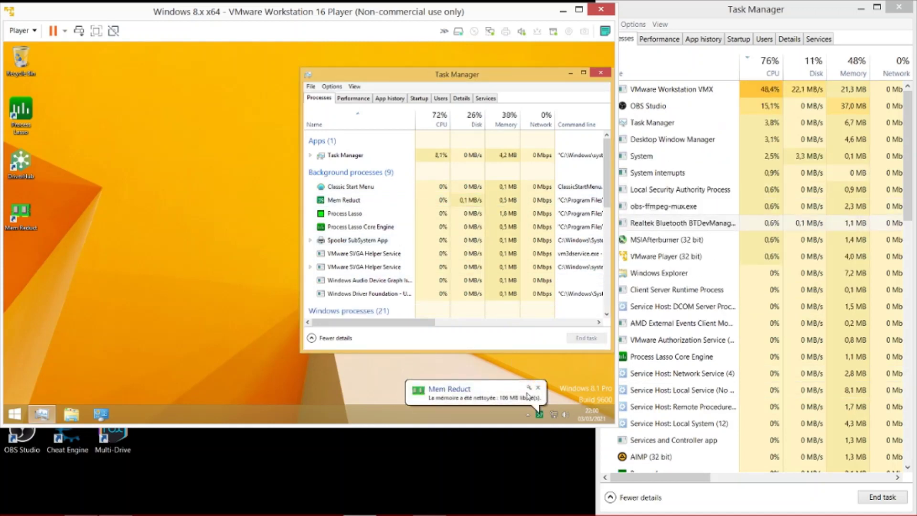
- Set Mem Reduct's automatic memory cleaning threshold to 60%
{"action": "right_click", "coordinate": [543, 414]}
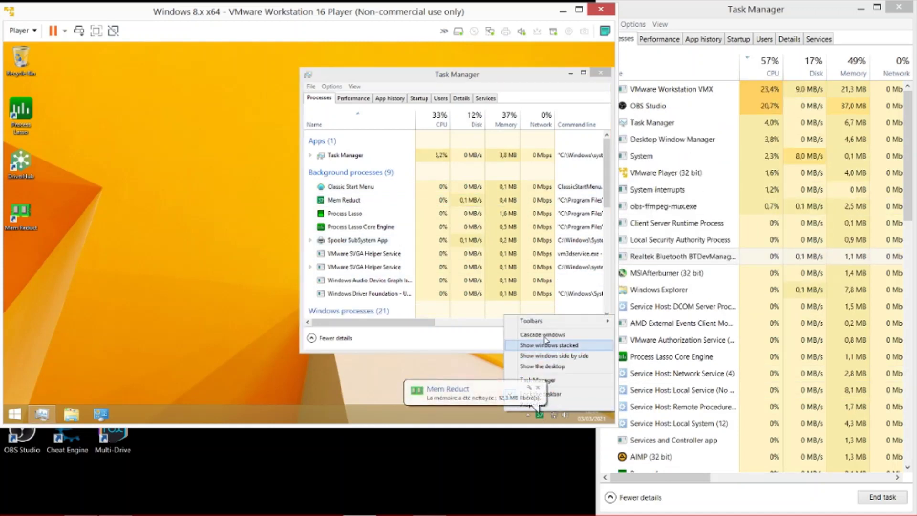
{"action": "left_click", "coordinate": [527, 415]}
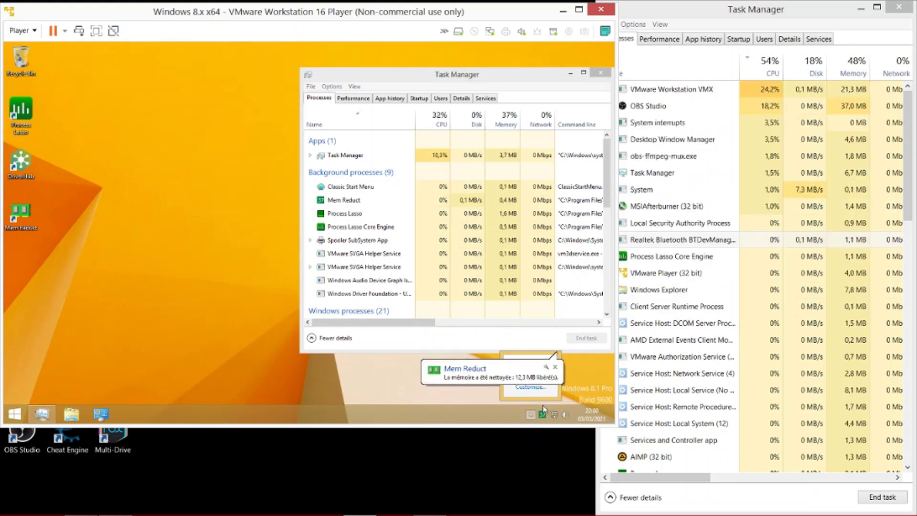
{"action": "right_click", "coordinate": [543, 412]}
{"action": "mouse_move", "coordinate": [552, 340]}
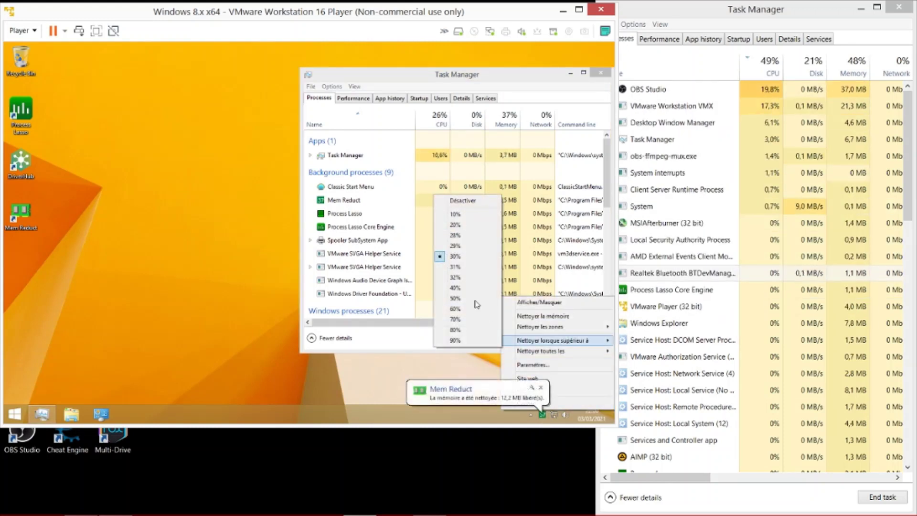
{"action": "left_click", "coordinate": [464, 310]}
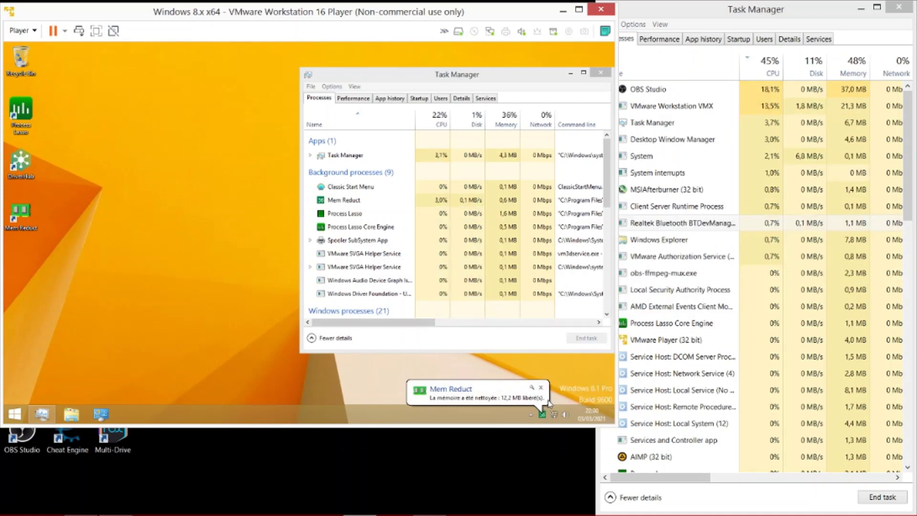
- View Process Lasso's tray options and dismiss them
{"action": "left_click", "coordinate": [531, 414]}
{"action": "right_click", "coordinate": [545, 366]}
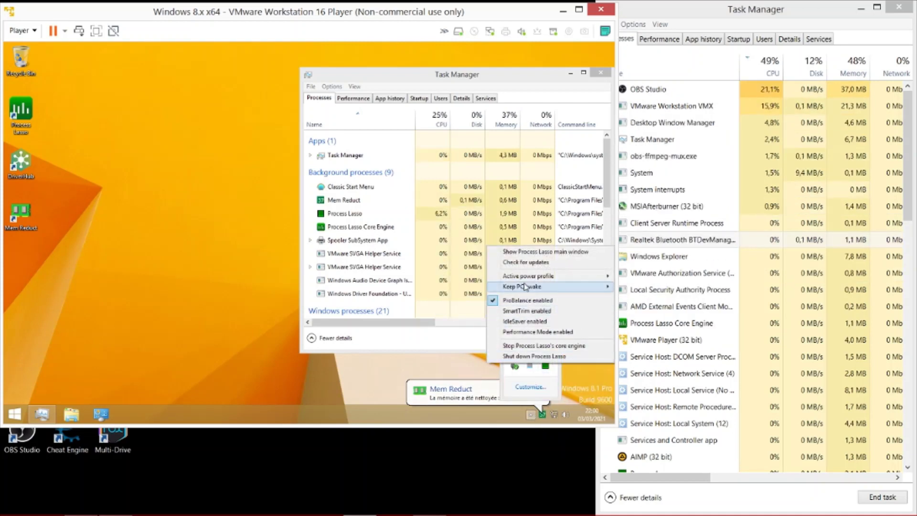
{"action": "left_click", "coordinate": [392, 229]}
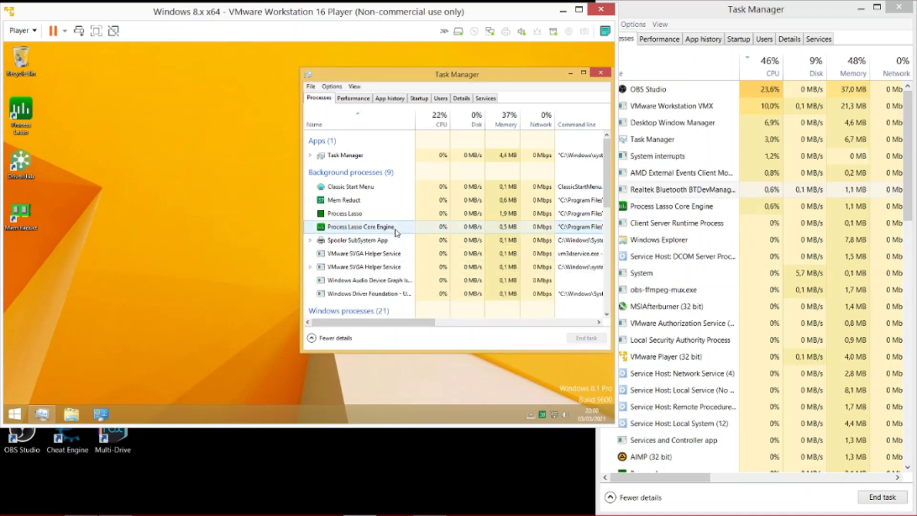
- Refresh the desktop and compare Task Manager's processes sorted by memory usage and by name
{"action": "right_click", "coordinate": [257, 194]}
{"action": "left_click", "coordinate": [292, 223]}
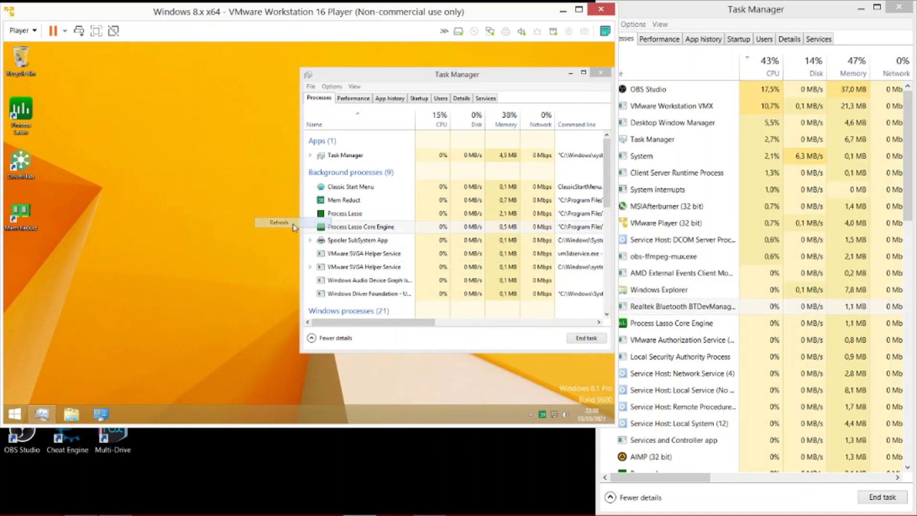
{"action": "left_click", "coordinate": [498, 119]}
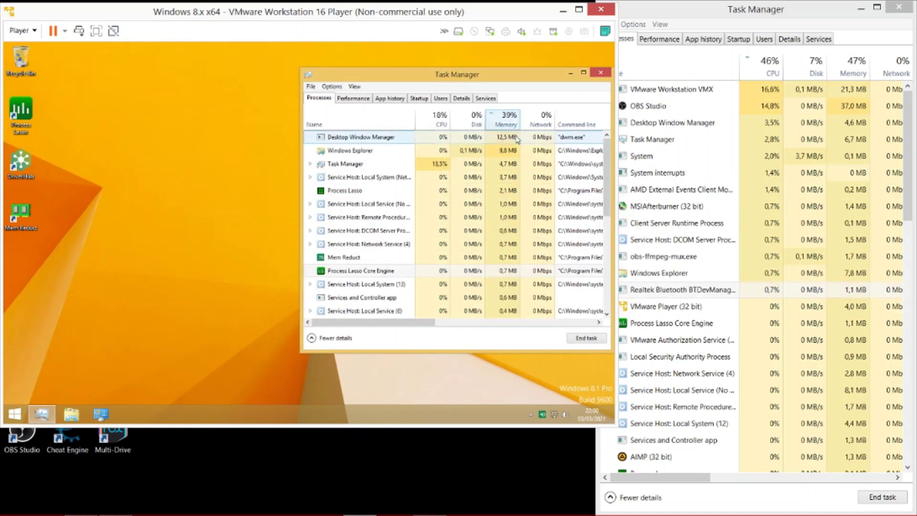
{"action": "left_click", "coordinate": [359, 116]}
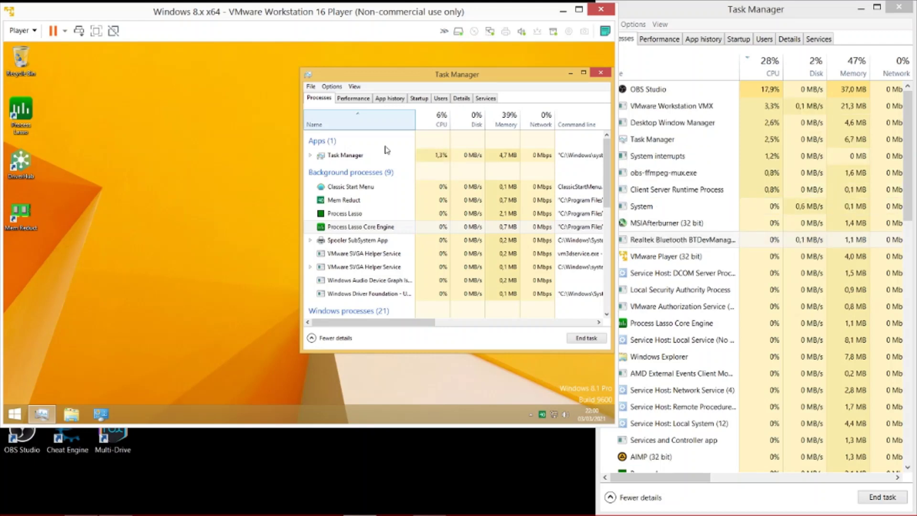
- Open the Setup folder inside the All folder on the AlphaIF HDD (E:) drive
{"action": "left_click_drag", "start_coordinate": [236, 180], "coordinate": [126, 334]}
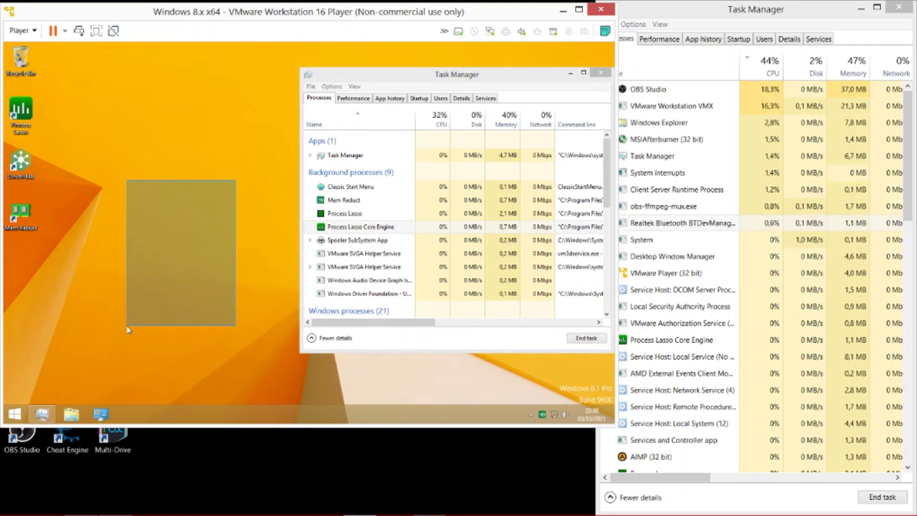
{"action": "left_click", "coordinate": [71, 414]}
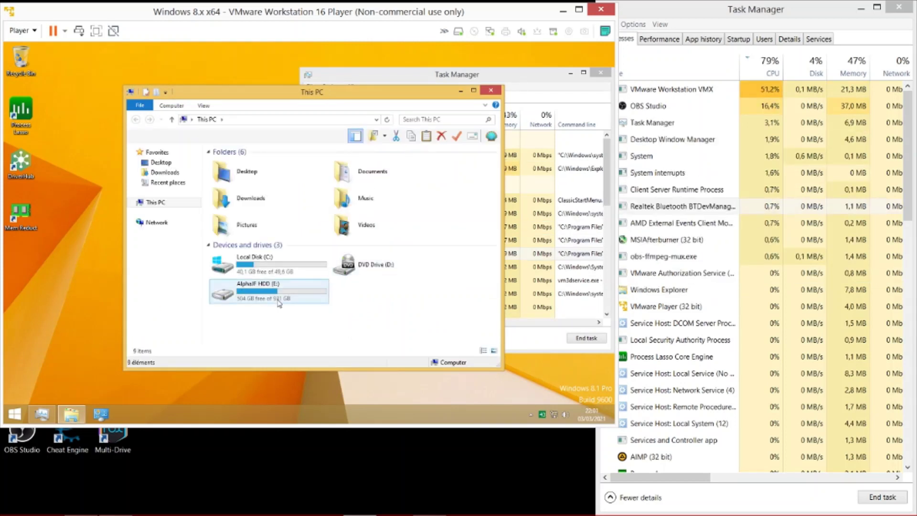
{"action": "double_click", "coordinate": [281, 301]}
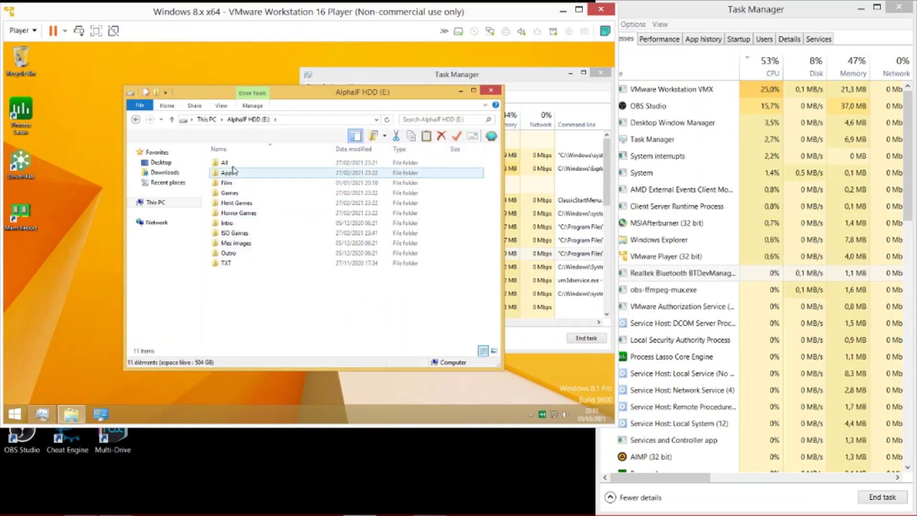
{"action": "double_click", "coordinate": [234, 164]}
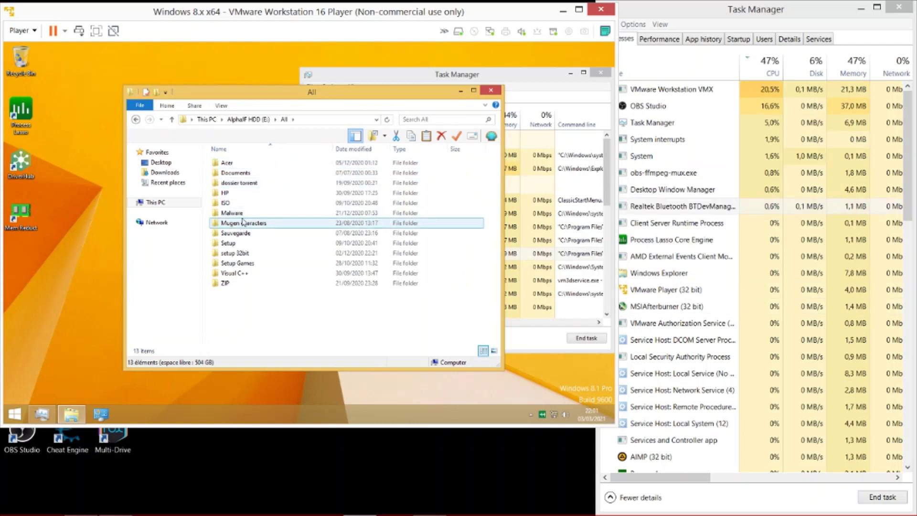
{"action": "double_click", "coordinate": [242, 244]}
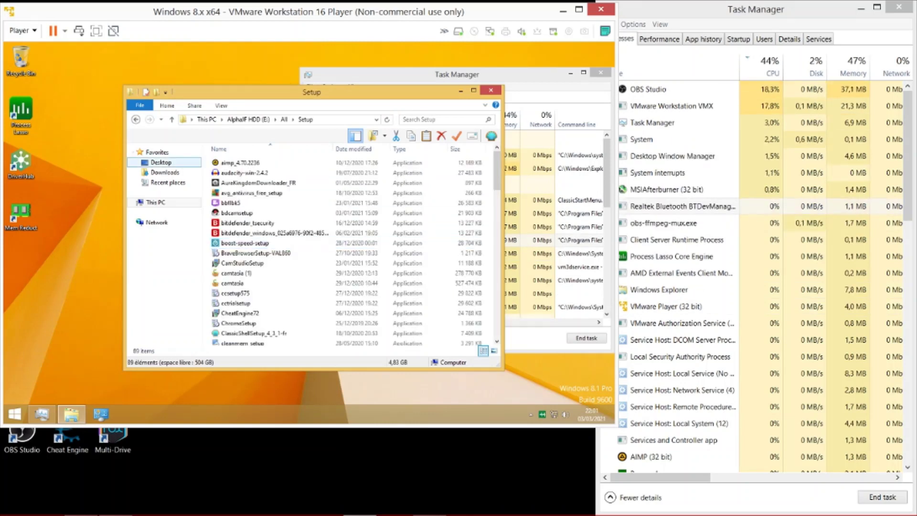
{"action": "left_click", "coordinate": [135, 119]}
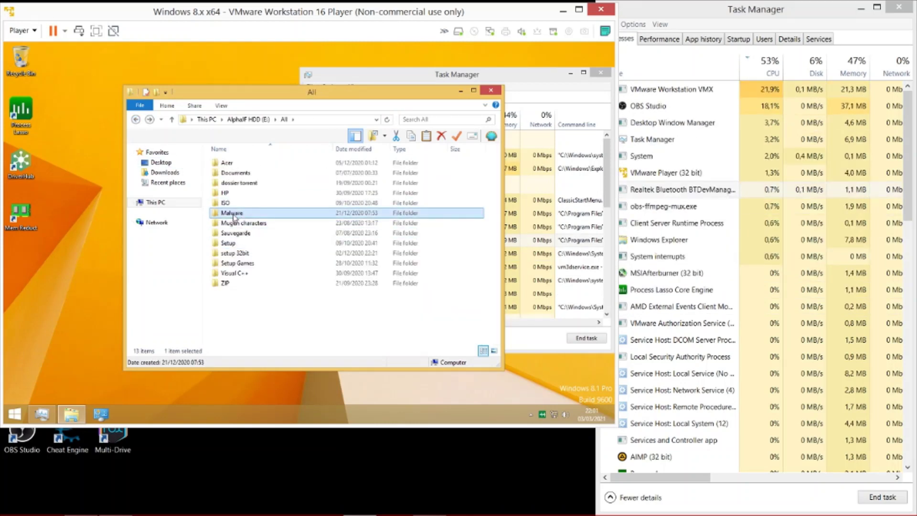
{"action": "double_click", "coordinate": [249, 214]}
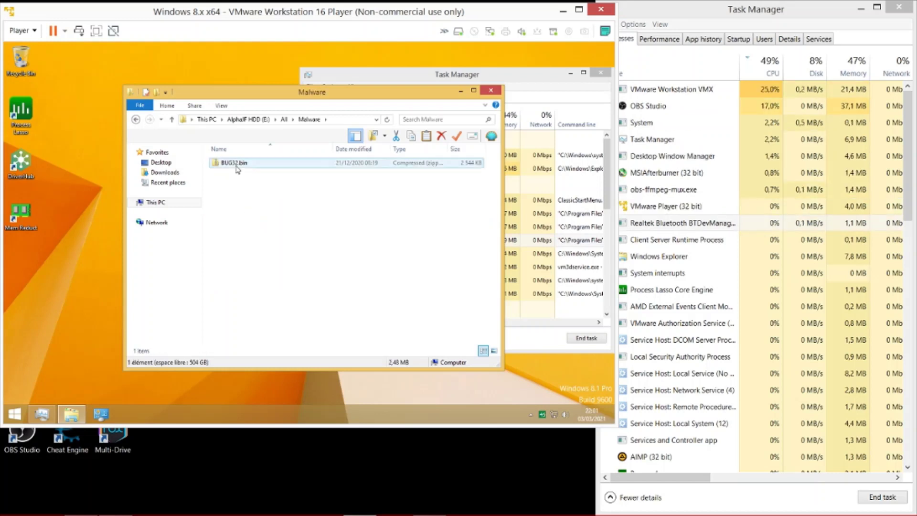
{"action": "left_click", "coordinate": [136, 119]}
{"action": "double_click", "coordinate": [245, 243]}
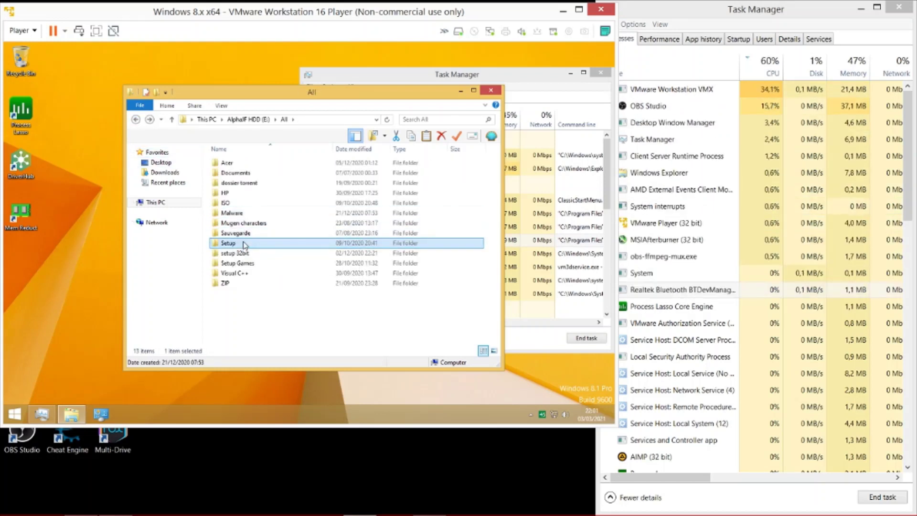
- Run the ChromeSetup installer from the Setup folder
{"action": "scroll", "coordinate": [249, 197], "scroll_direction": "down", "scroll_amount": 3}
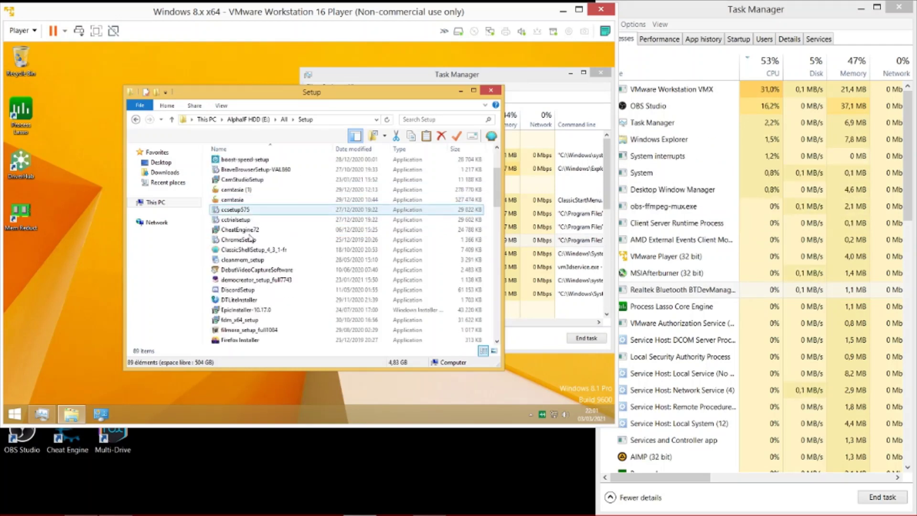
{"action": "left_click", "coordinate": [239, 239]}
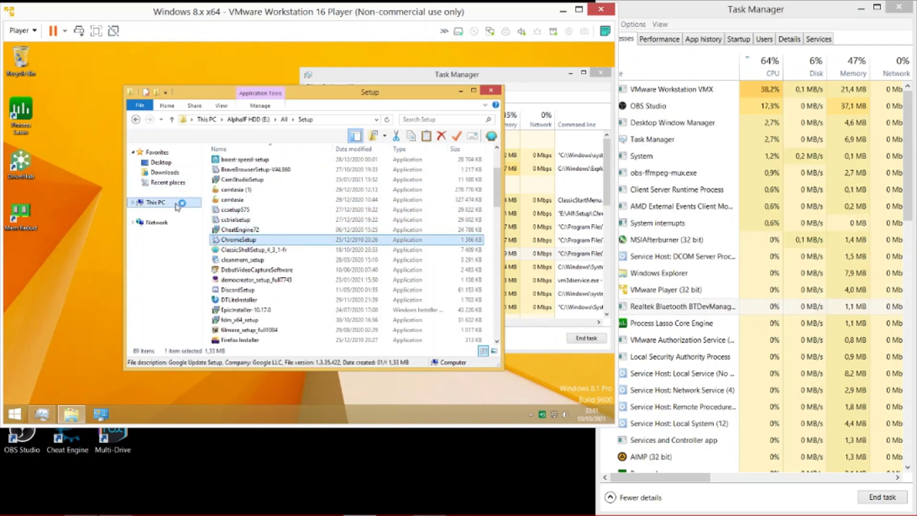
{"action": "key", "text": "Return"}
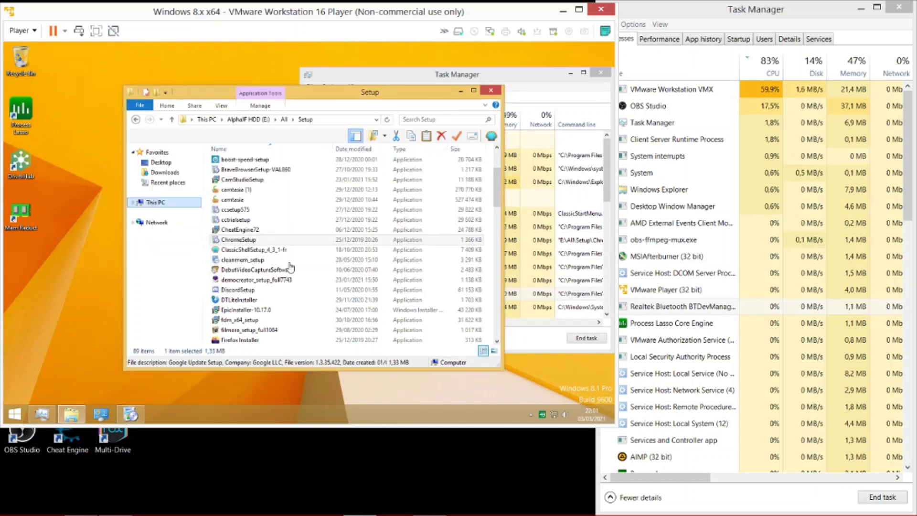
- Return File Explorer to This PC, put its window away, and move the Chrome installer window off Task Manager's process list
{"action": "left_click", "coordinate": [153, 203]}
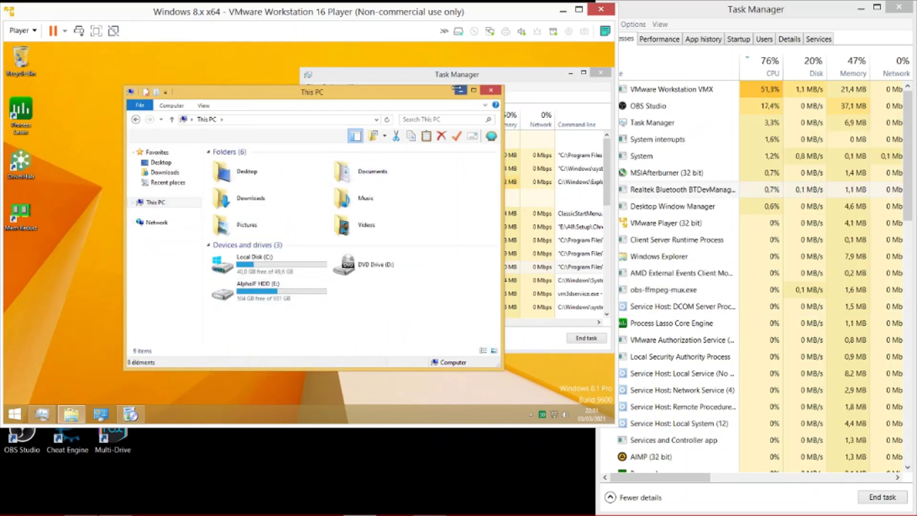
{"action": "left_click", "coordinate": [408, 90]}
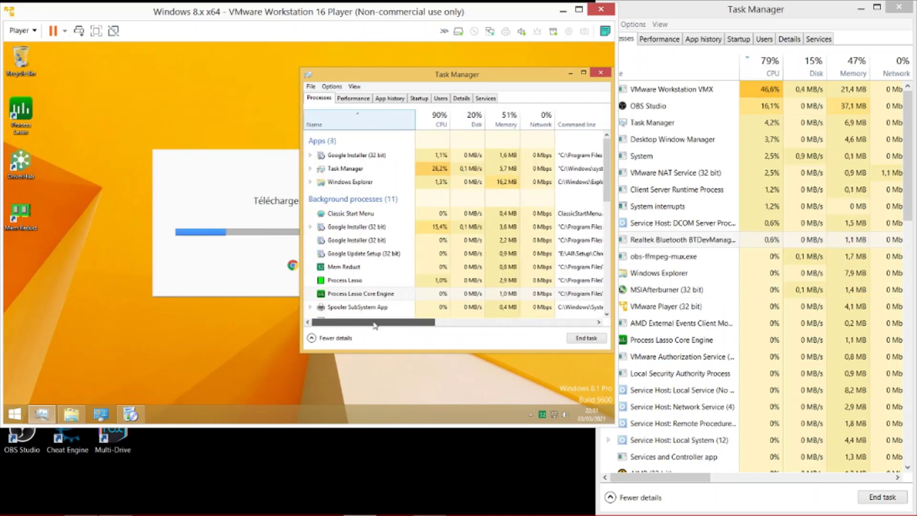
{"action": "left_click_drag", "start_coordinate": [220, 149], "coordinate": [139, 129]}
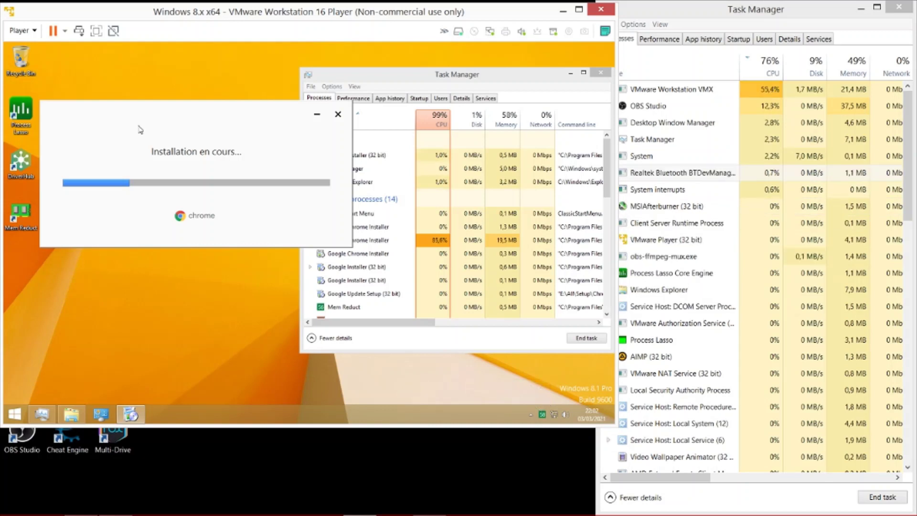
- Restore the OBS window on the host to check the recording, move it aside, and minimize it
{"action": "mouse_move", "coordinate": [436, 512]}
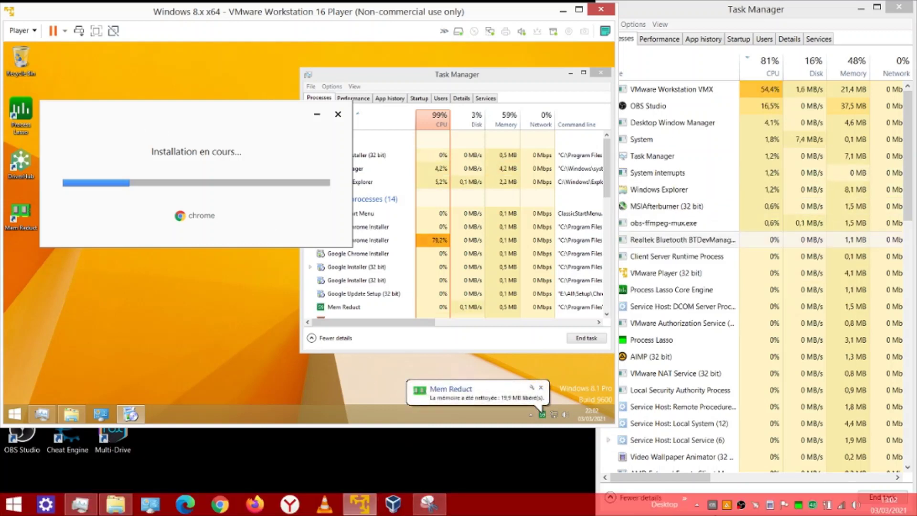
{"action": "right_click", "coordinate": [741, 504]}
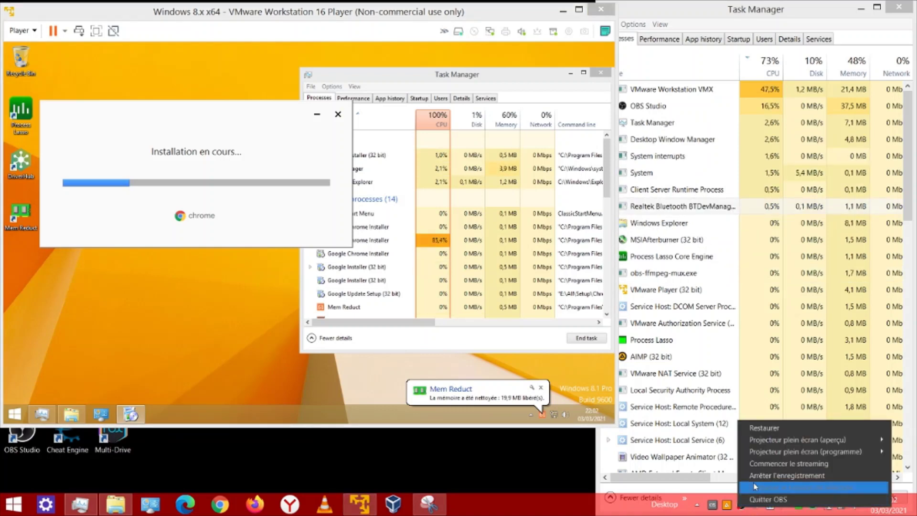
{"action": "left_click", "coordinate": [768, 429]}
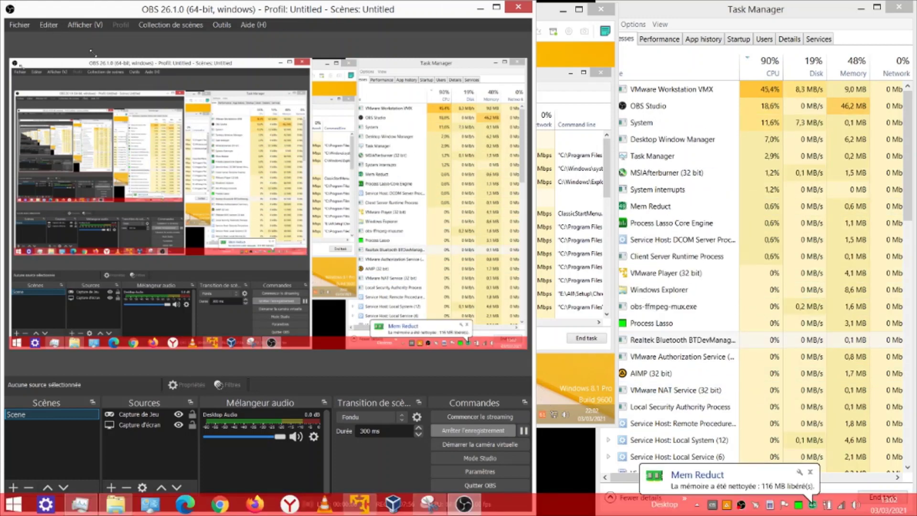
{"action": "left_click_drag", "start_coordinate": [96, 2], "coordinate": [606, 194]}
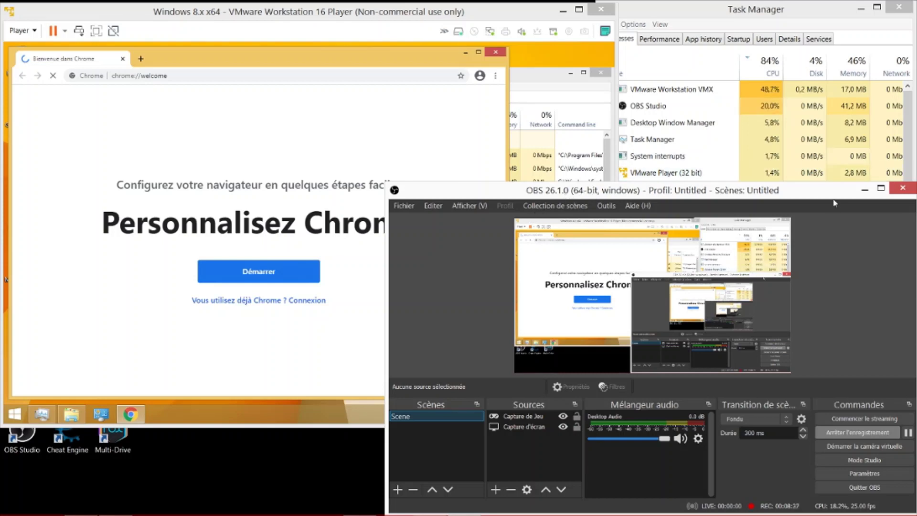
{"action": "left_click", "coordinate": [863, 191]}
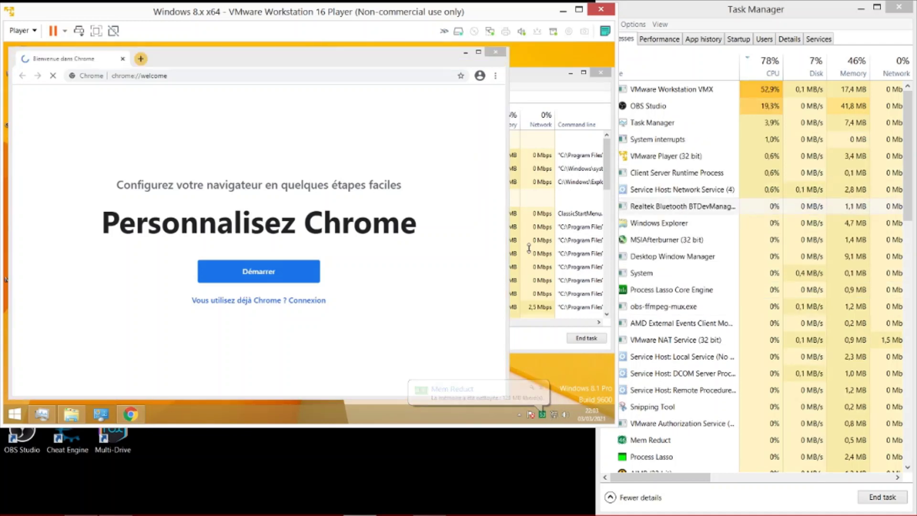
- Sort the virtual machine's Task Manager processes by CPU usage and end the Windows host process (Rundll32)
{"action": "left_click", "coordinate": [515, 197]}
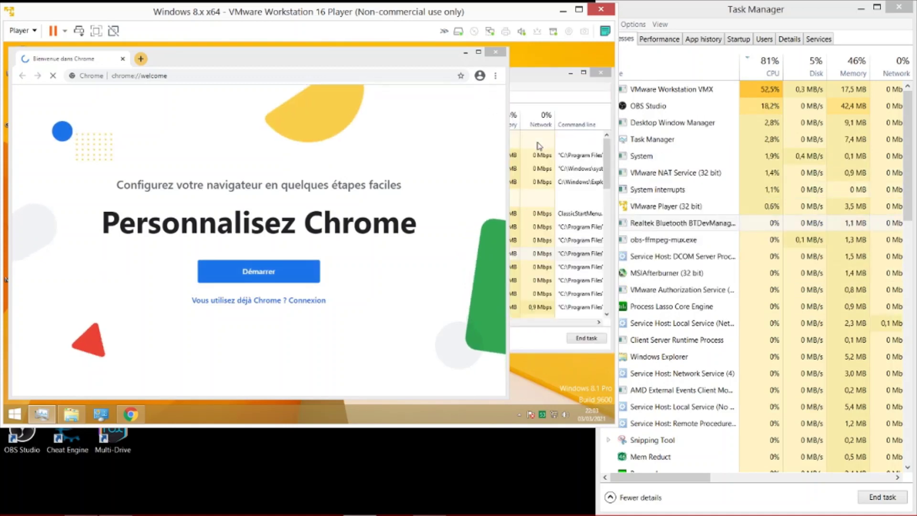
{"action": "left_click", "coordinate": [530, 86]}
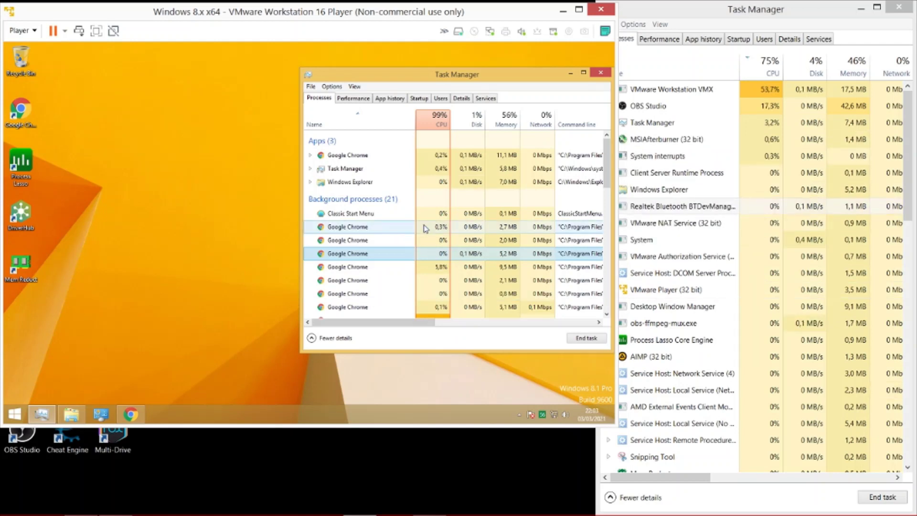
{"action": "left_click", "coordinate": [437, 118]}
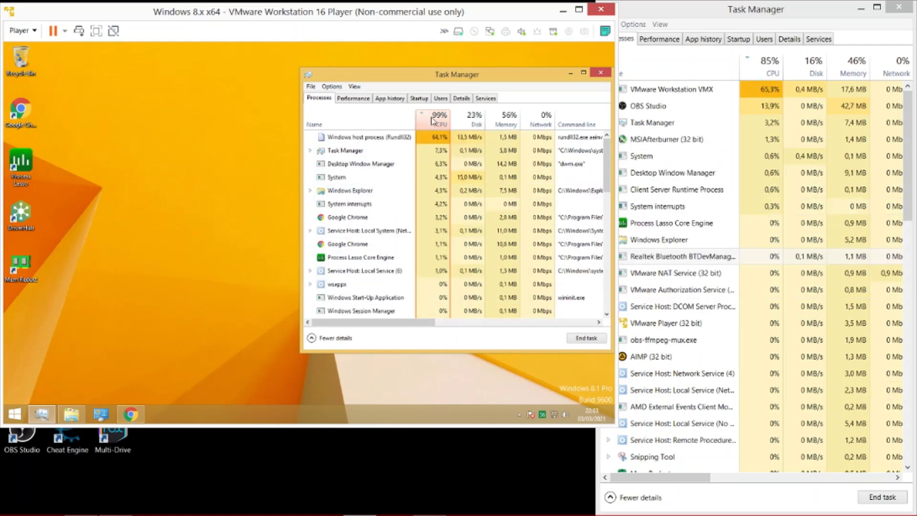
{"action": "right_click", "coordinate": [395, 136]}
{"action": "left_click", "coordinate": [415, 141]}
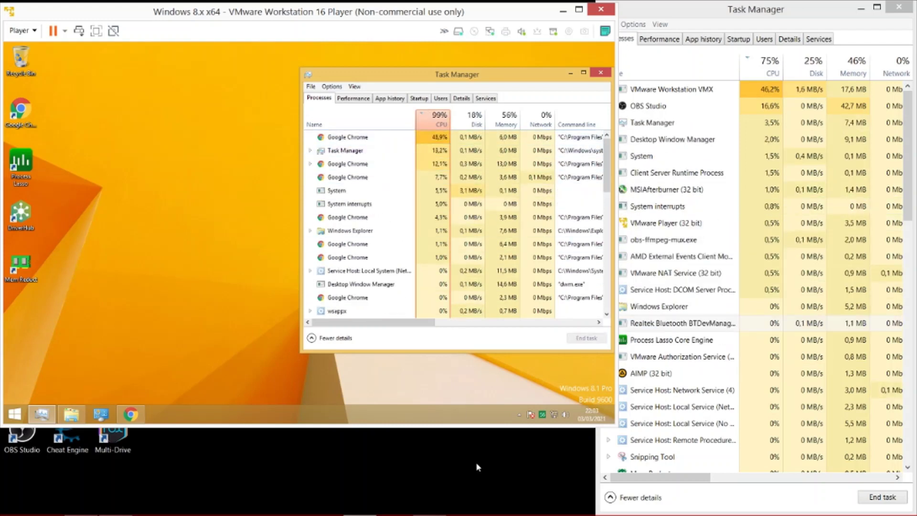
- In Process Lasso, set the chrome.exe priority class to always Below normal, and close the window
{"action": "left_click", "coordinate": [516, 418]}
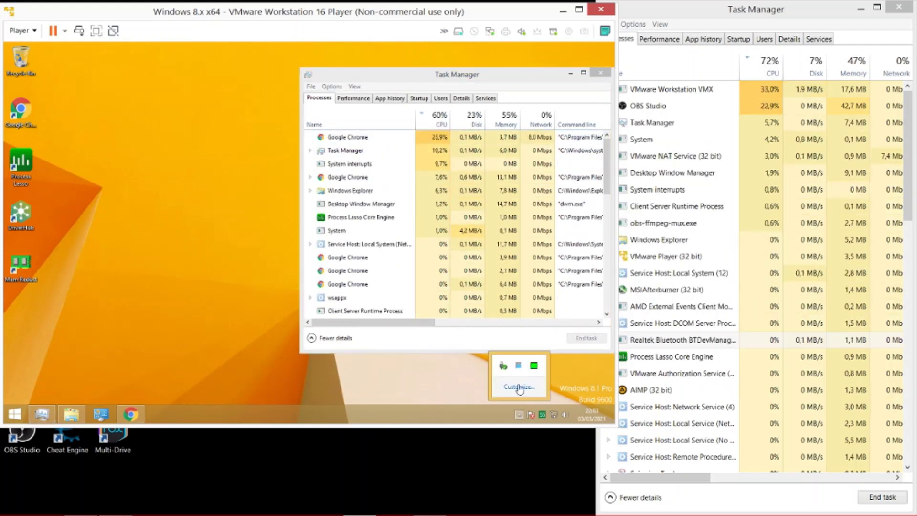
{"action": "left_click", "coordinate": [516, 369]}
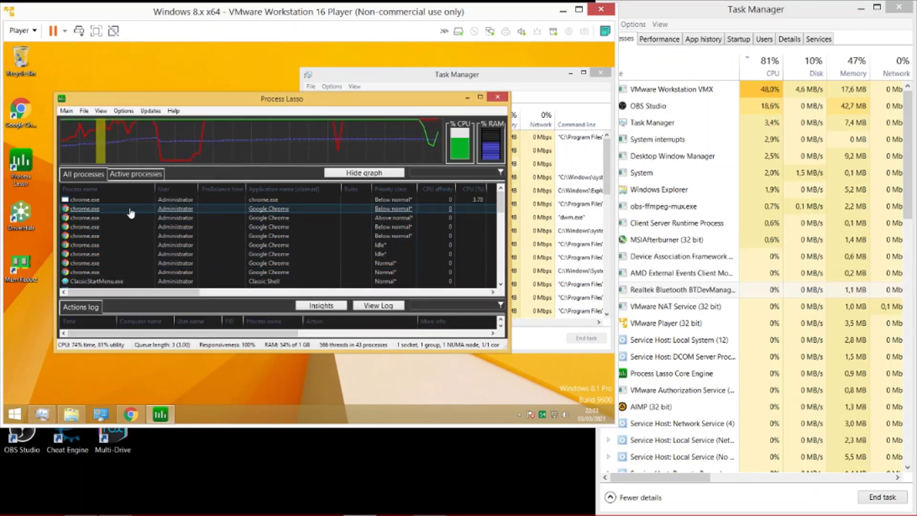
{"action": "right_click", "coordinate": [130, 208]}
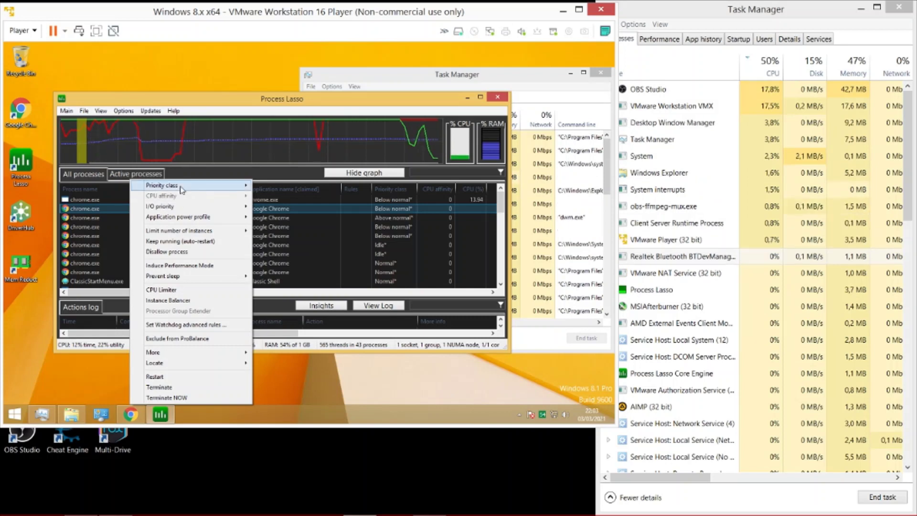
{"action": "mouse_move", "coordinate": [191, 185]}
{"action": "mouse_move", "coordinate": [275, 196]}
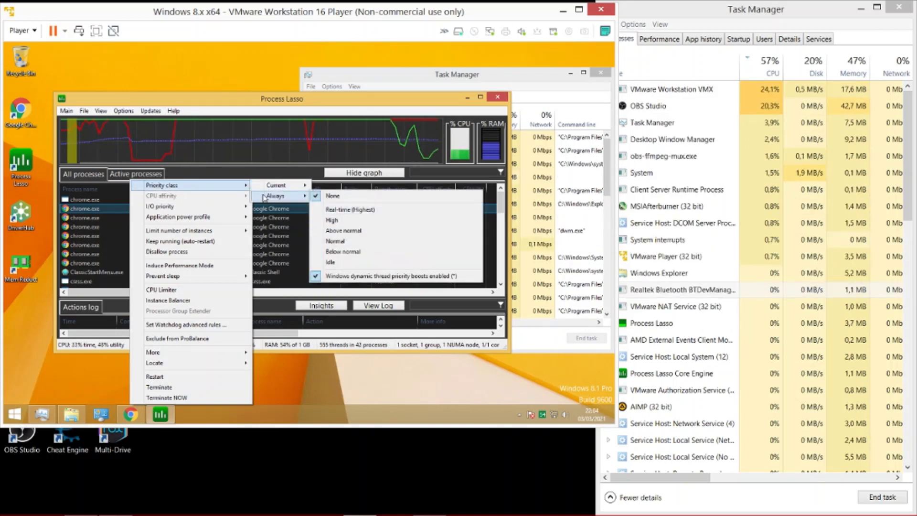
{"action": "left_click", "coordinate": [358, 254]}
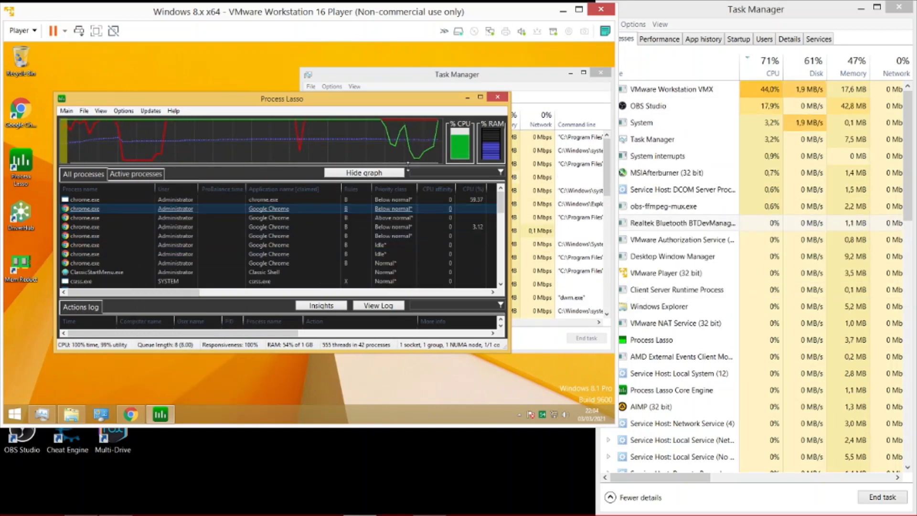
{"action": "left_click", "coordinate": [497, 97]}
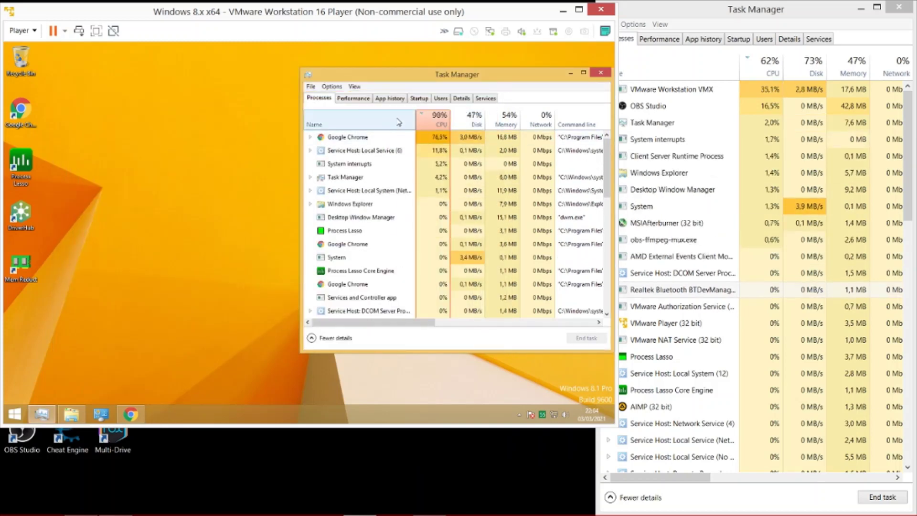
- Sort Task Manager's processes by name and end both Google Crash Handler processes, including the 32 bit one
{"action": "left_click", "coordinate": [409, 121]}
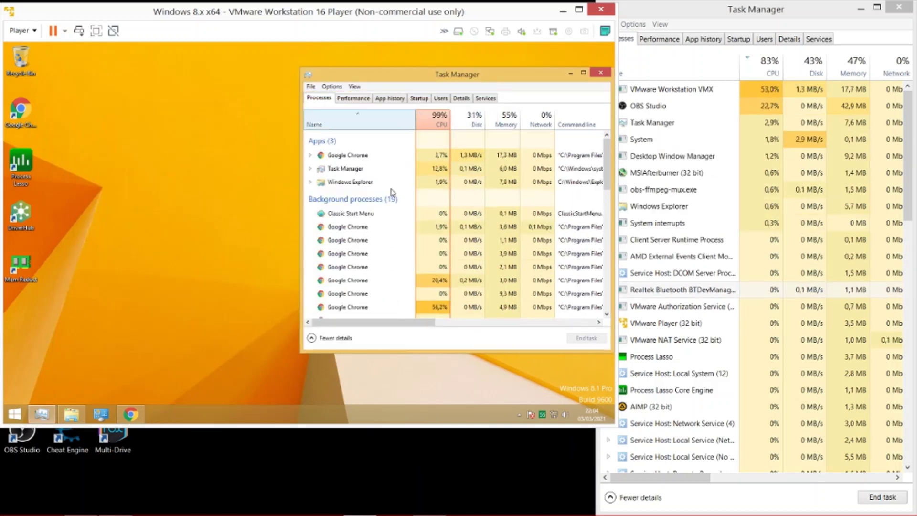
{"action": "scroll", "coordinate": [382, 215], "scroll_direction": "down", "scroll_amount": 2}
{"action": "scroll", "coordinate": [384, 218], "scroll_direction": "down", "scroll_amount": 2}
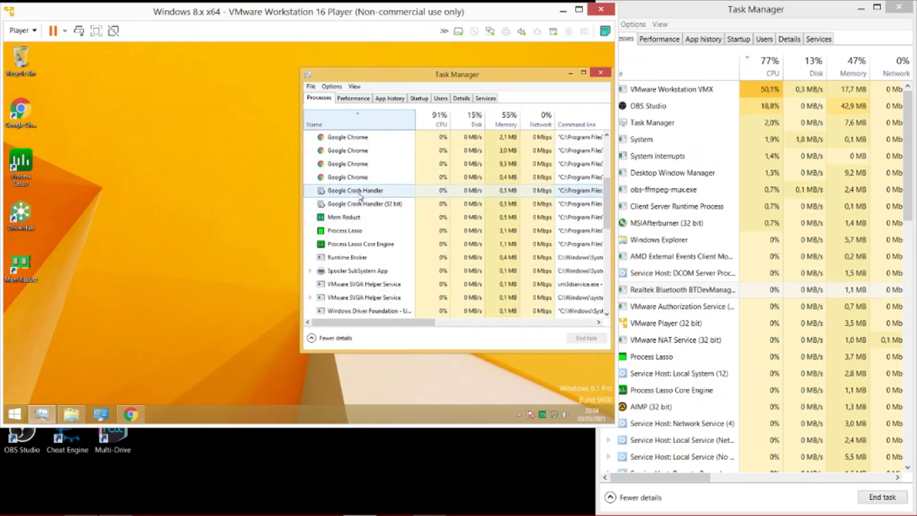
{"action": "right_click", "coordinate": [368, 200]}
{"action": "left_click", "coordinate": [388, 201]}
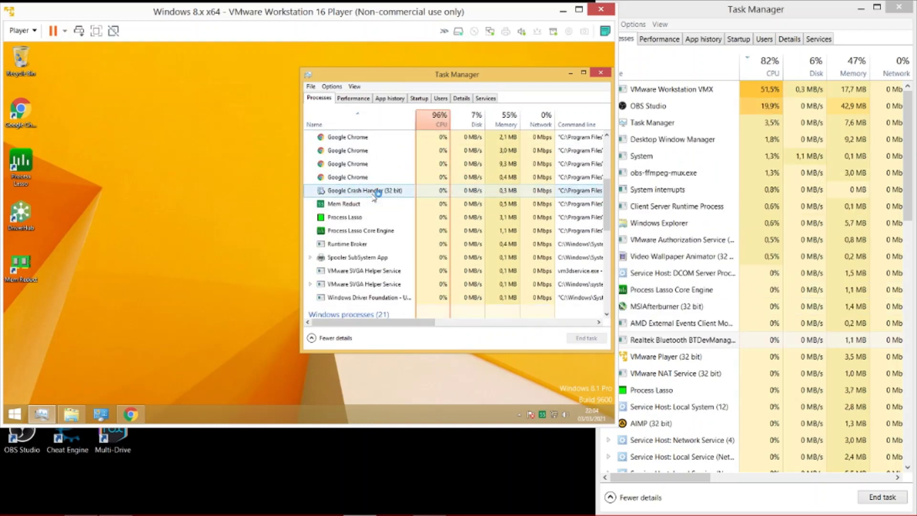
{"action": "right_click", "coordinate": [375, 192]}
{"action": "left_click", "coordinate": [380, 200]}
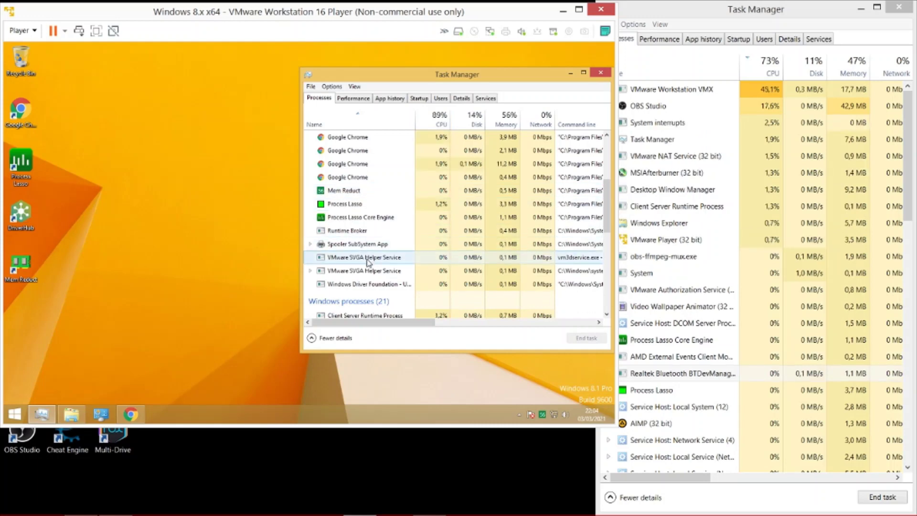
- End the Runtime Broker background process in Task Manager
{"action": "right_click", "coordinate": [342, 244]}
{"action": "left_click", "coordinate": [368, 247]}
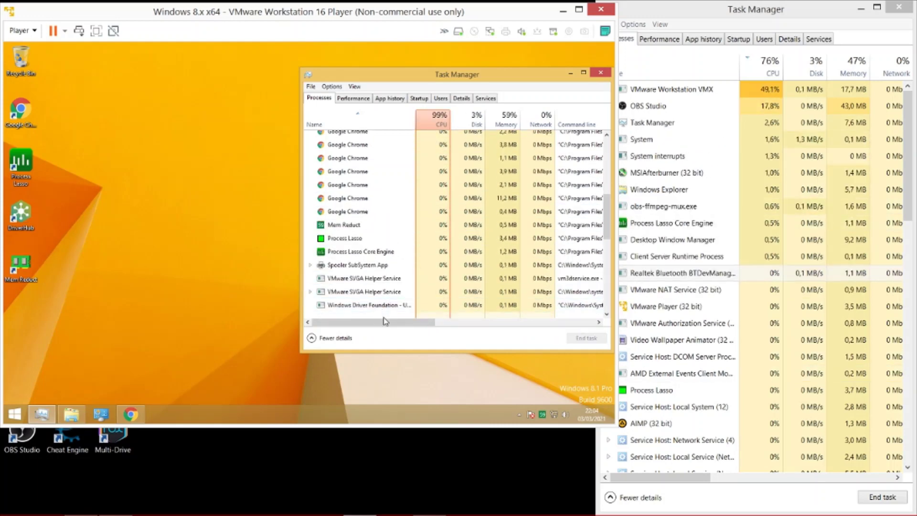
{"action": "mouse_move", "coordinate": [385, 321]}
{"action": "left_mouse_down"}
{"action": "mouse_move", "coordinate": [422, 320]}
{"action": "mouse_move", "coordinate": [390, 321]}
{"action": "left_mouse_up"}
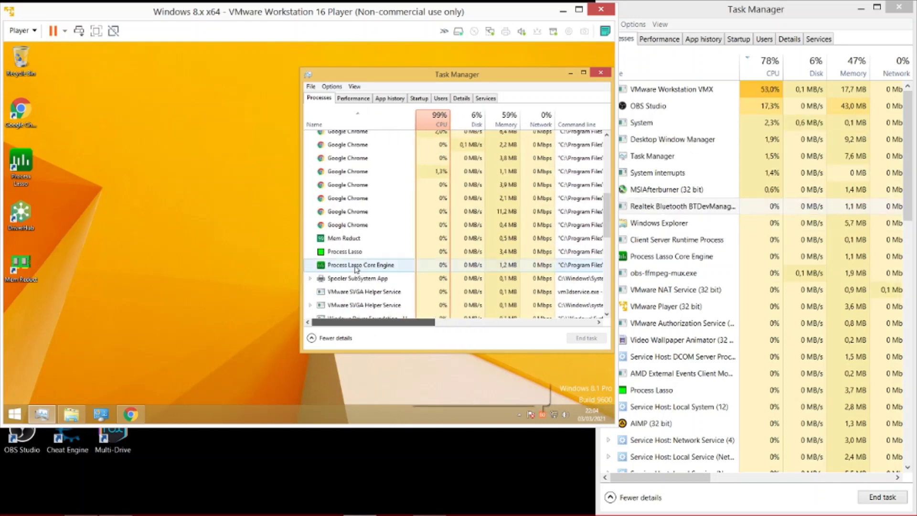
- Examine the Google Chrome and other background processes in the virtual machine's Task Manager, and check Mem Reduct's cleanup threshold options
{"action": "scroll", "coordinate": [362, 257], "scroll_direction": "down", "scroll_amount": 1}
{"action": "scroll", "coordinate": [362, 258], "scroll_direction": "up", "scroll_amount": 3}
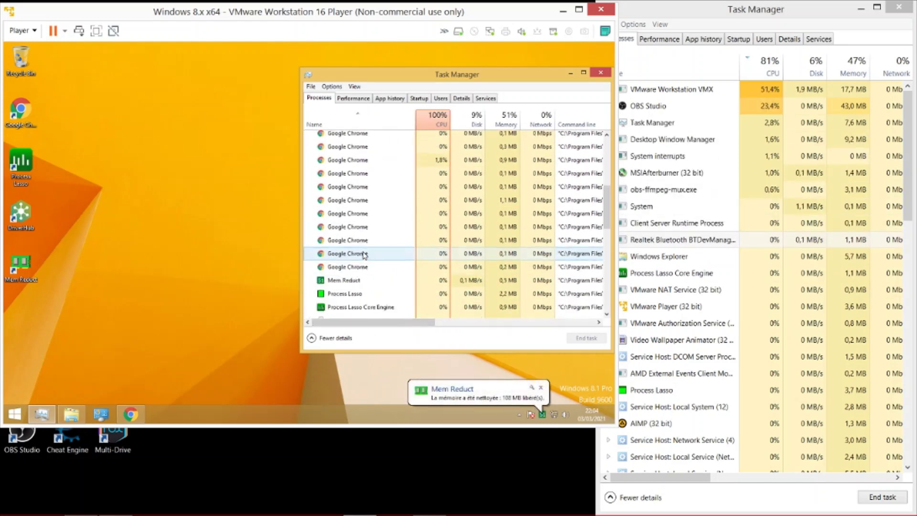
{"action": "scroll", "coordinate": [364, 254], "scroll_direction": "up", "scroll_amount": 2}
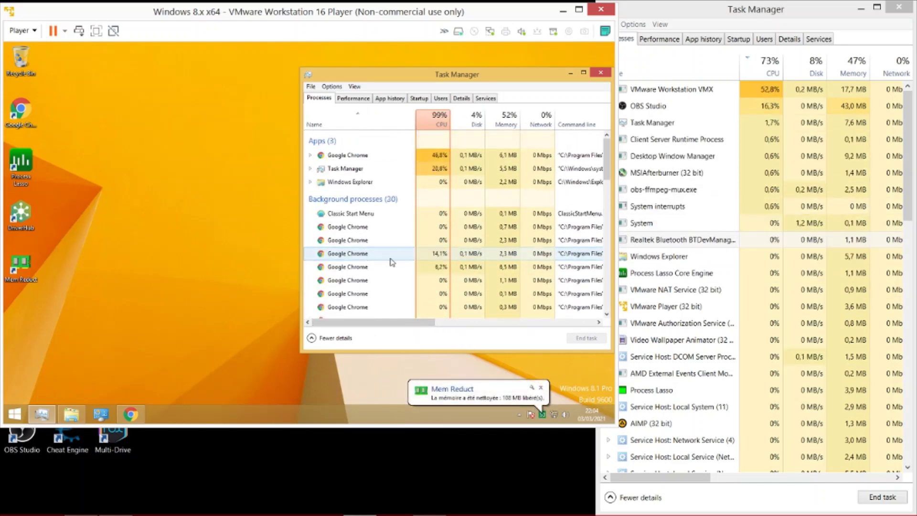
{"action": "right_click", "coordinate": [546, 415]}
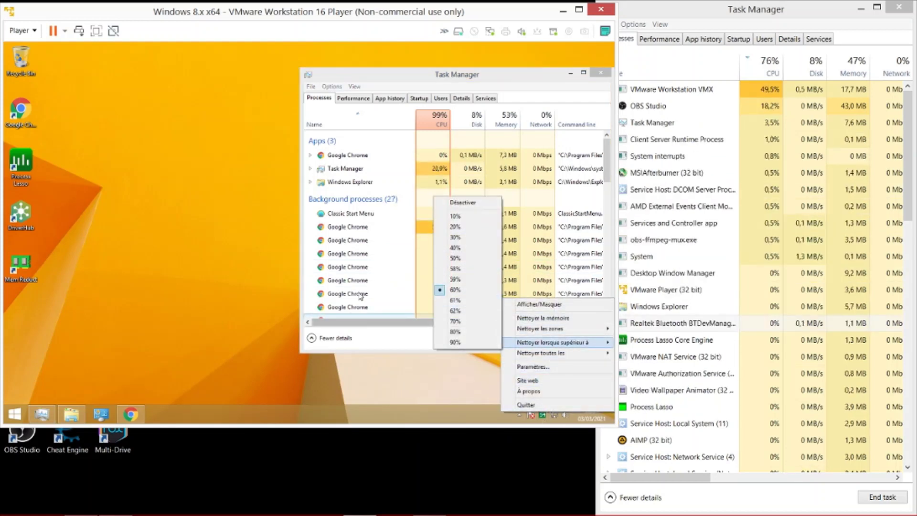
{"action": "left_click", "coordinate": [363, 280]}
{"action": "scroll", "coordinate": [367, 240], "scroll_direction": "down", "scroll_amount": 3}
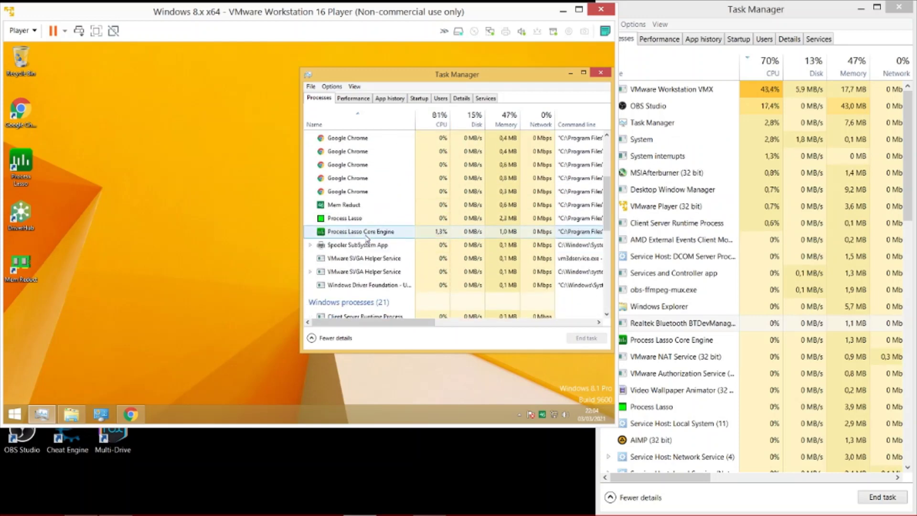
{"action": "scroll", "coordinate": [370, 249], "scroll_direction": "down", "scroll_amount": 2}
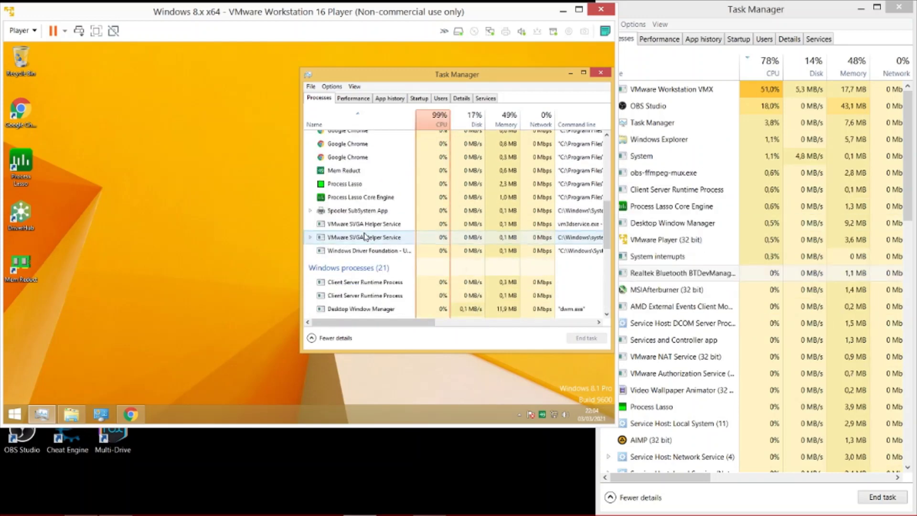
{"action": "scroll", "coordinate": [378, 268], "scroll_direction": "up", "scroll_amount": 5}
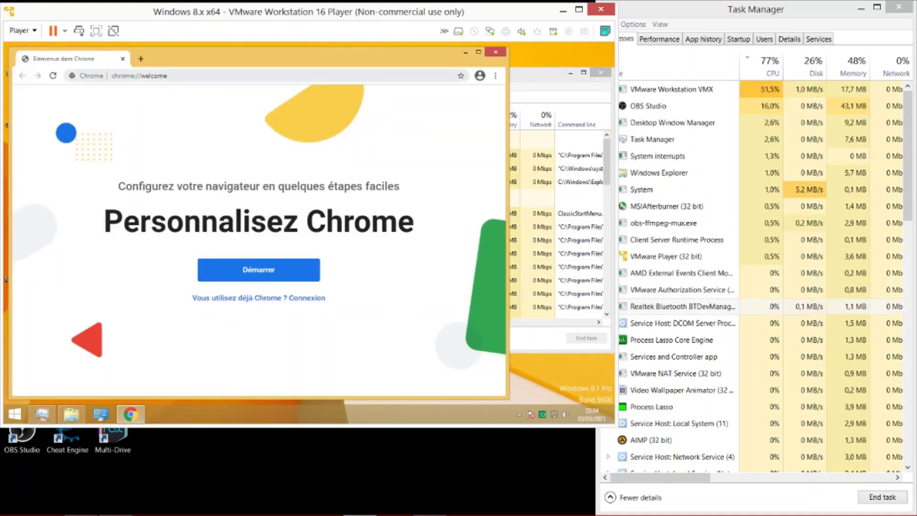
- Search Google for "bug32" in the virtual machine's Chrome window
{"action": "left_click", "coordinate": [168, 78]}
{"action": "key", "text": "BackSpace"}
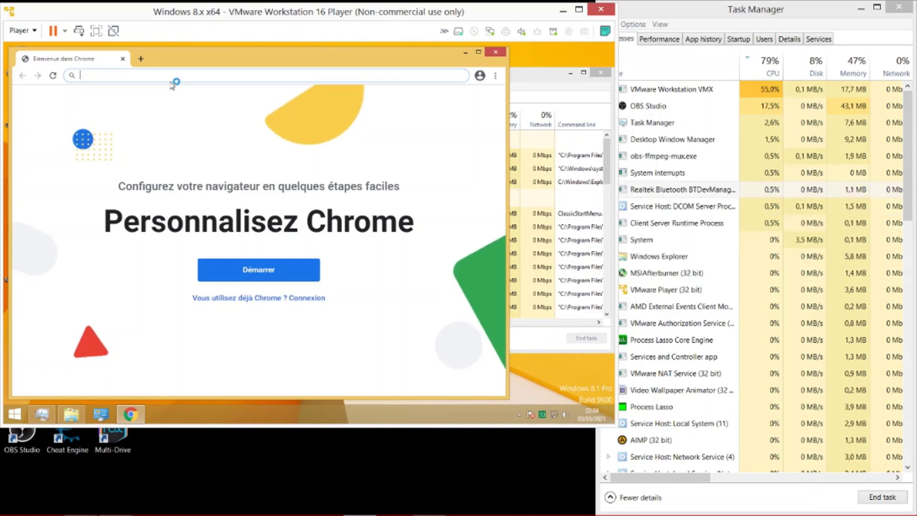
{"action": "type", "text": "bug"}
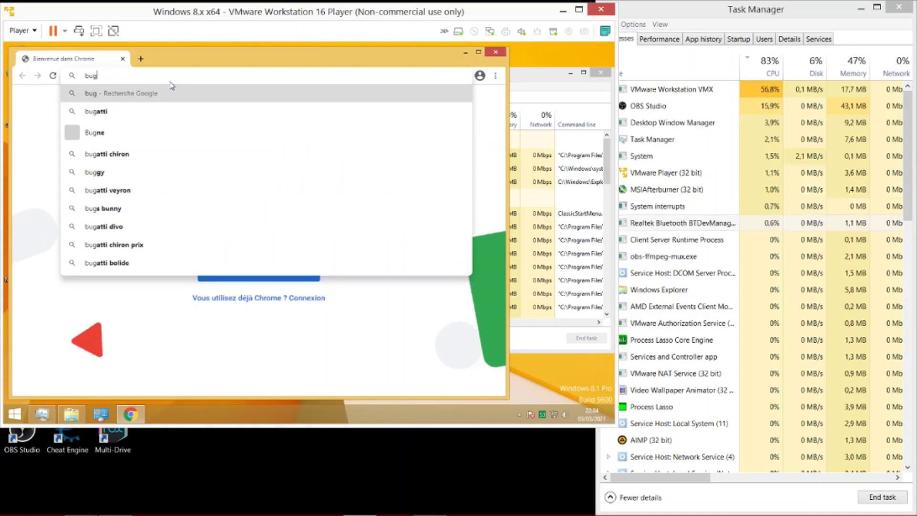
{"action": "type", "text": "32"}
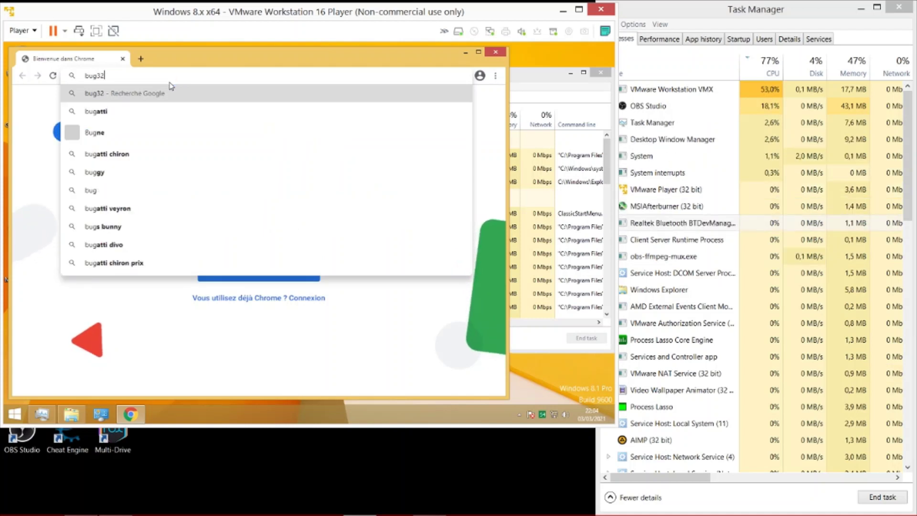
{"action": "key", "text": "Return"}
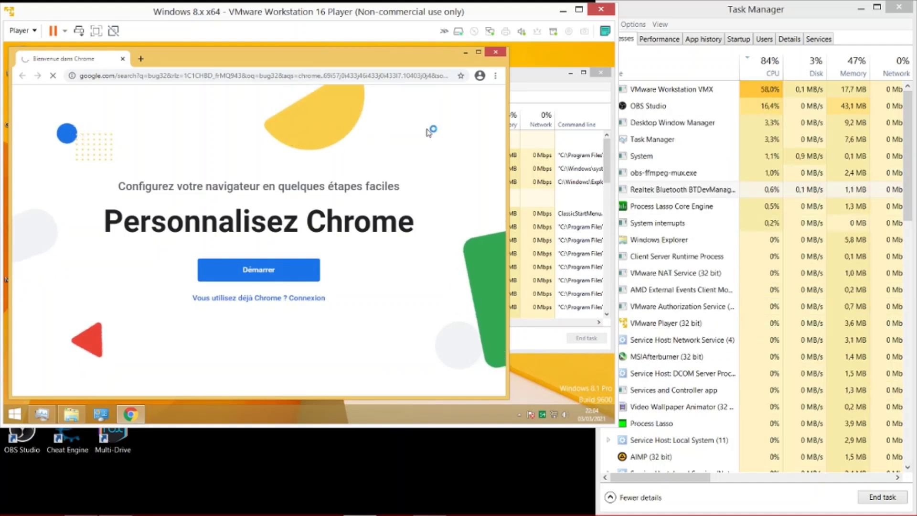
- Arrange and resize the virtual machine's Chrome and Task Manager windows so that they sit side by side
{"action": "key", "text": "ctrl+shift+Escape"}
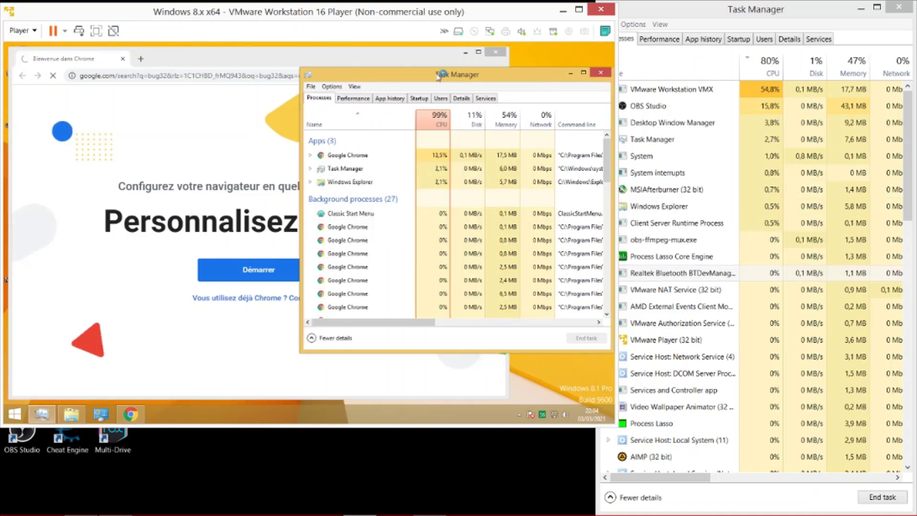
{"action": "left_click_drag", "start_coordinate": [438, 76], "coordinate": [420, 87]}
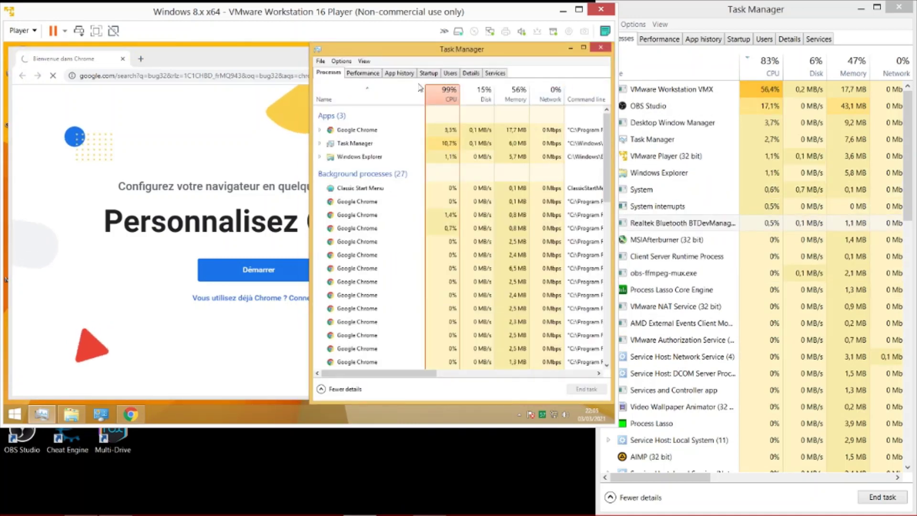
{"action": "left_click_drag", "start_coordinate": [310, 104], "coordinate": [356, 104]}
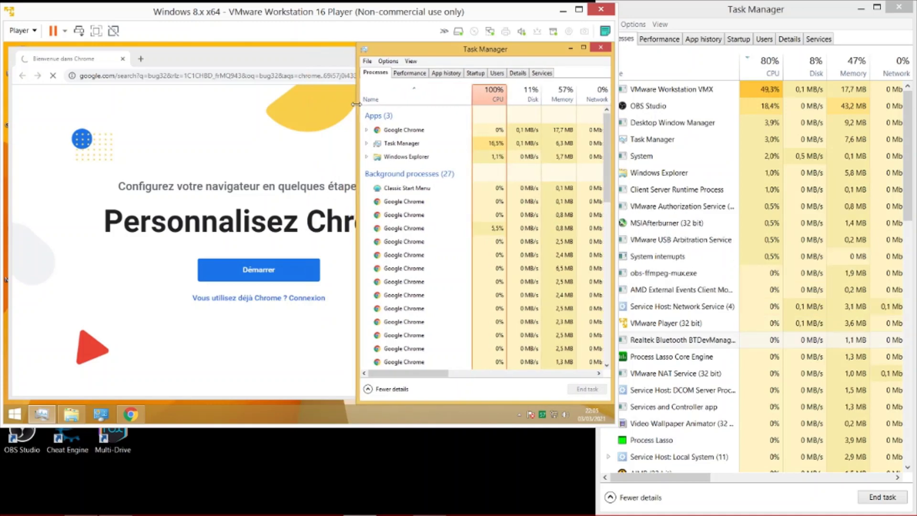
{"action": "left_click", "coordinate": [256, 59]}
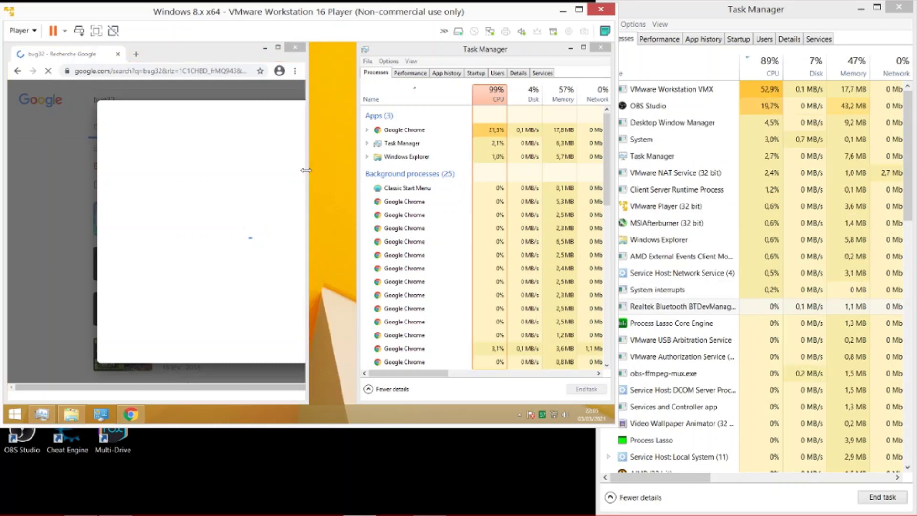
{"action": "left_click_drag", "start_coordinate": [307, 170], "coordinate": [355, 171]}
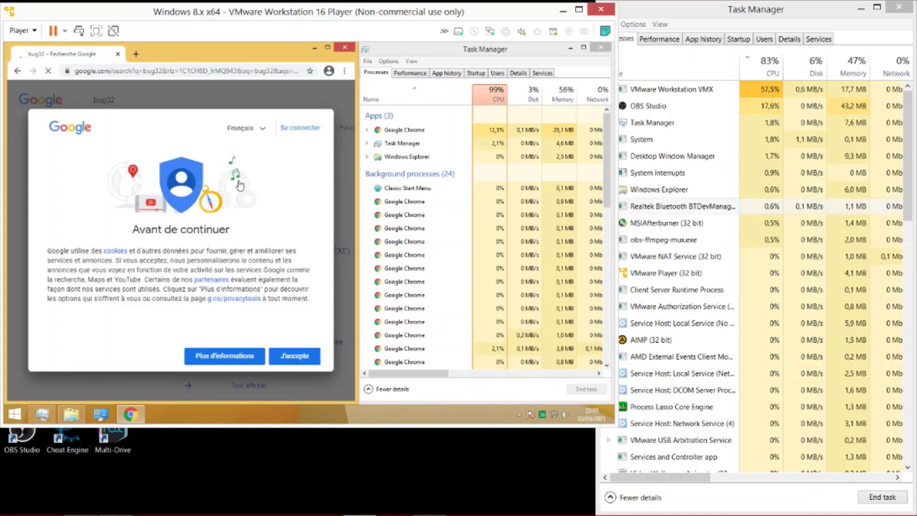
- Accept Google's consent notice, and open the ANY.RUN report on BUG32.exe from the results, agreeing to its cookies
{"action": "left_click", "coordinate": [301, 359]}
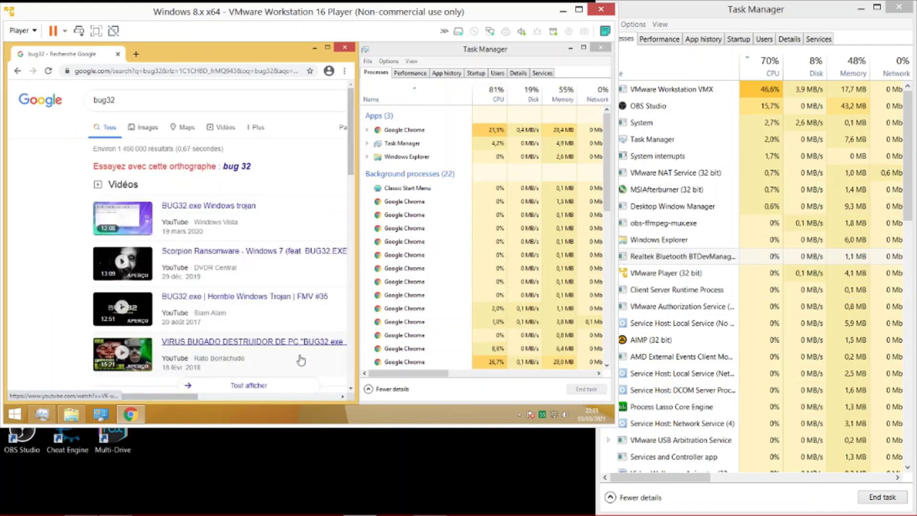
{"action": "scroll", "coordinate": [143, 239], "scroll_direction": "down", "scroll_amount": 3}
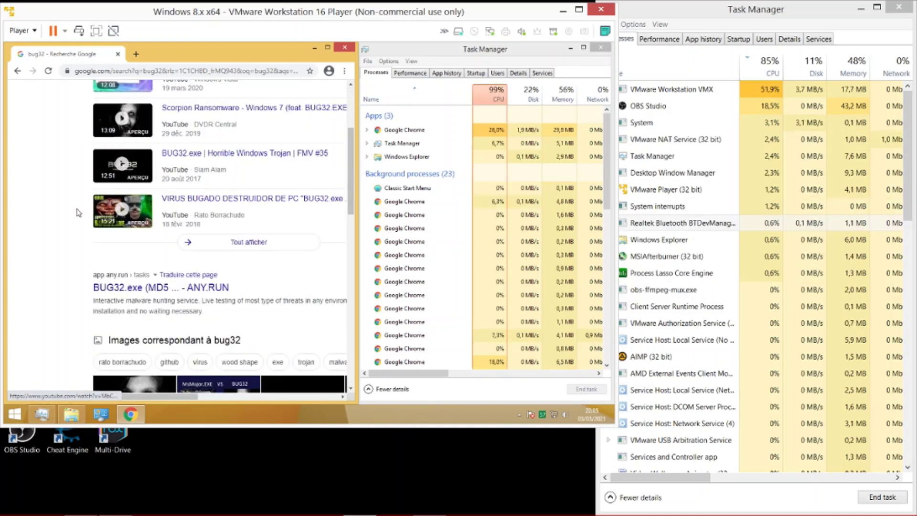
{"action": "left_click", "coordinate": [128, 289]}
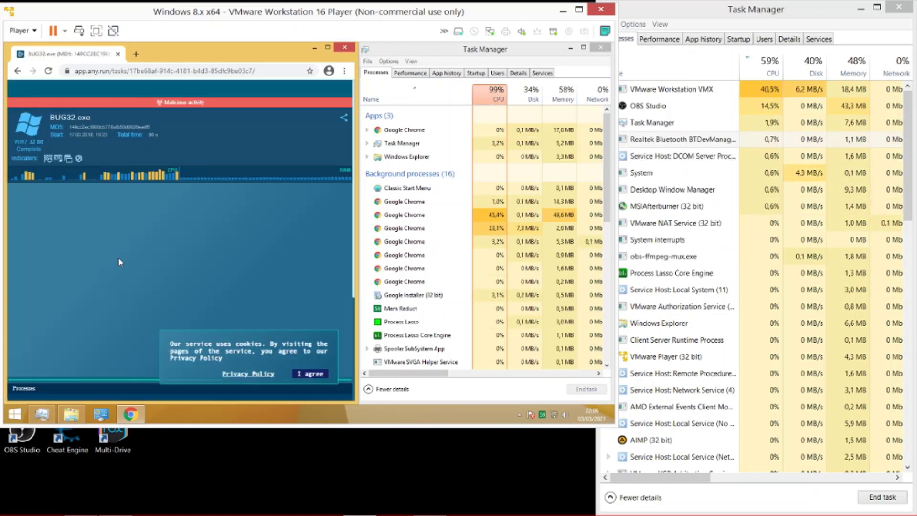
{"action": "left_click", "coordinate": [319, 374]}
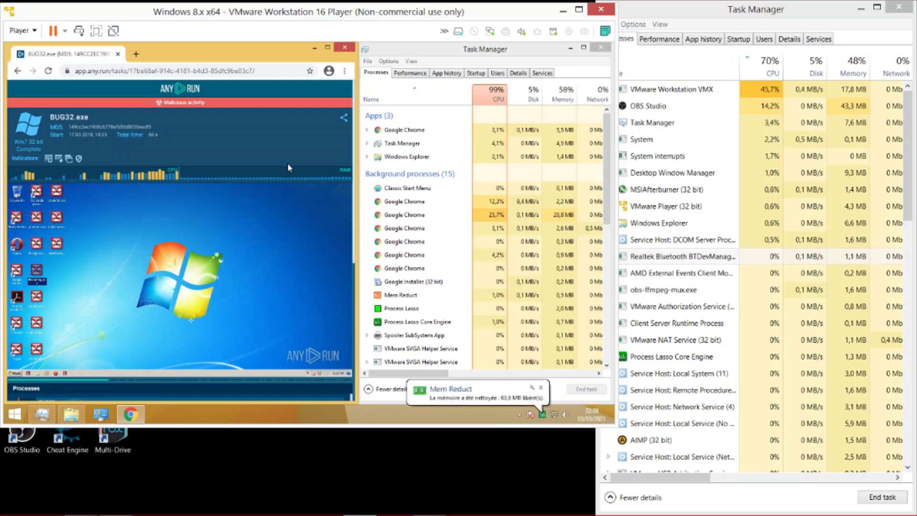
- Sort the virtual machine's Task Manager processes by CPU usage, and widen the Chrome window so that it overlaps Task Manager
{"action": "left_click", "coordinate": [490, 97]}
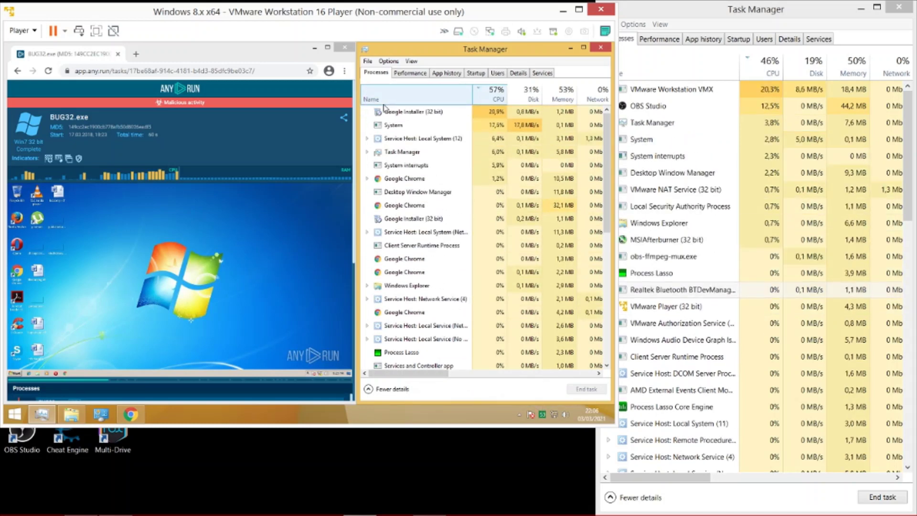
{"action": "left_click", "coordinate": [285, 53]}
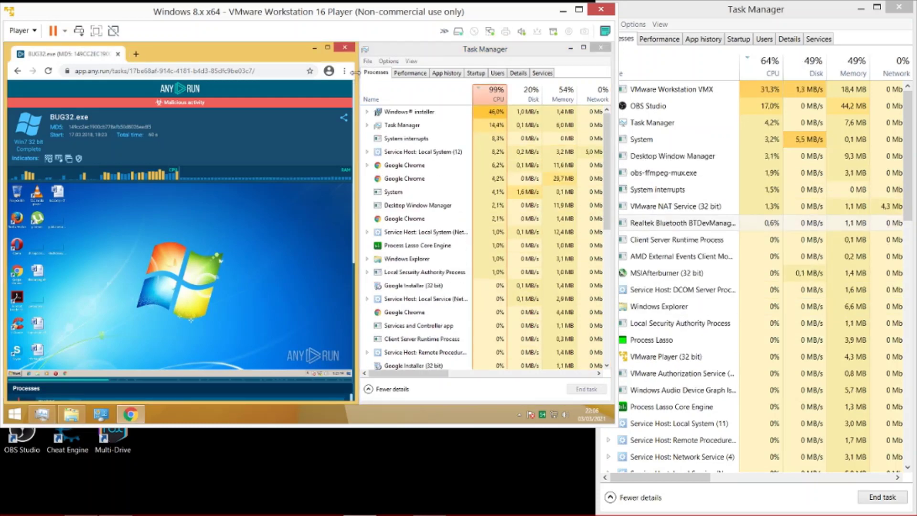
{"action": "left_click_drag", "start_coordinate": [354, 71], "coordinate": [391, 71]}
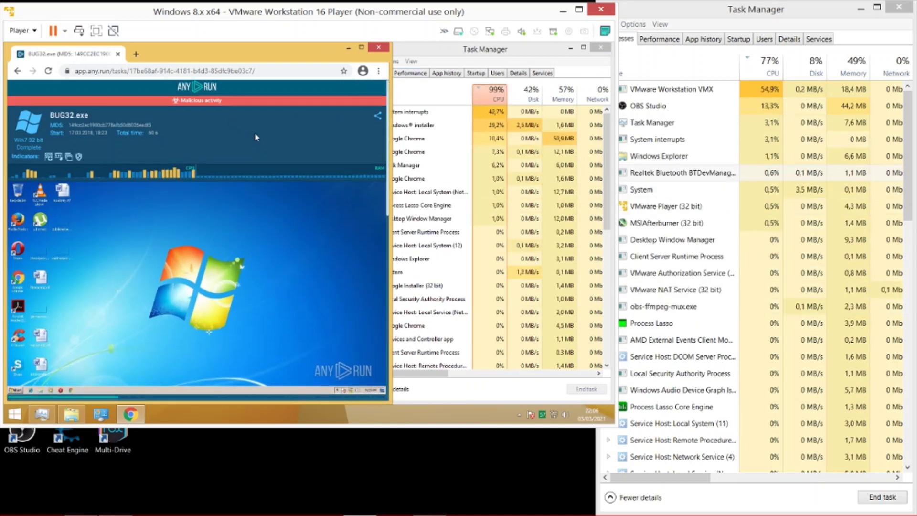
- Examine the ANY.RUN report on BUG32.exe, including its tree of wscript.exe, wmplayer.exe and cmd.exe processes
{"action": "scroll", "coordinate": [255, 134], "scroll_direction": "down", "scroll_amount": 3}
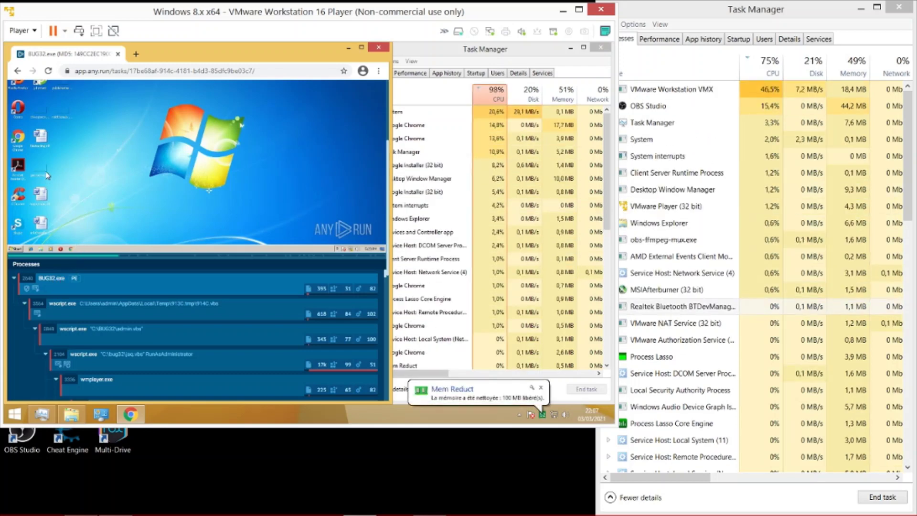
{"action": "scroll", "coordinate": [60, 182], "scroll_direction": "up", "scroll_amount": 3}
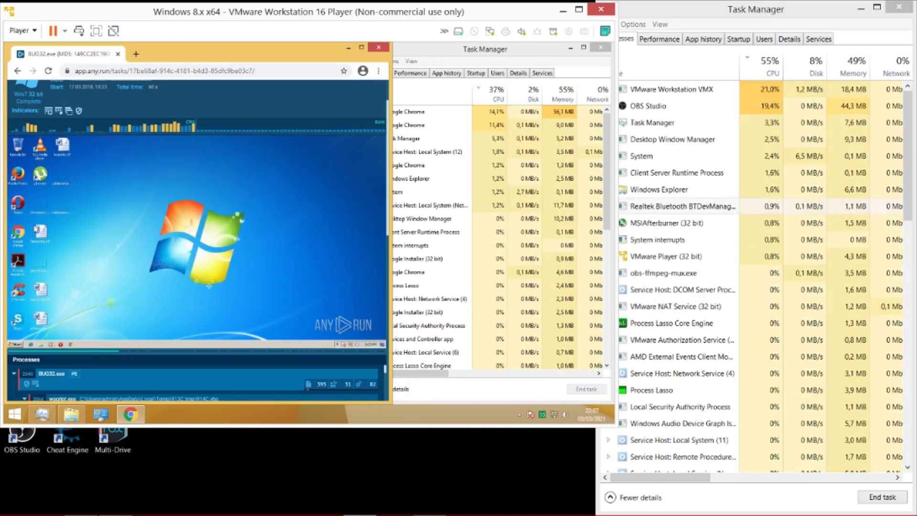
{"action": "scroll", "coordinate": [72, 179], "scroll_direction": "up", "scroll_amount": 2}
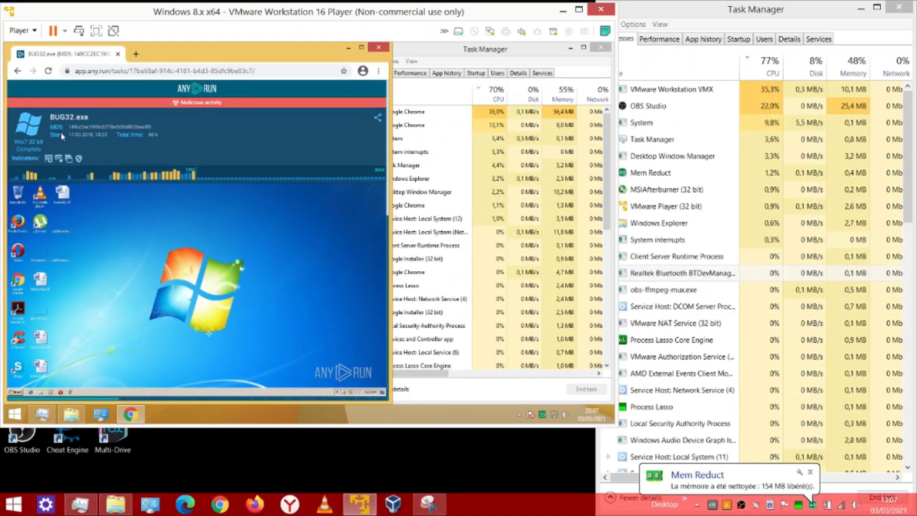
{"action": "scroll", "coordinate": [119, 172], "scroll_direction": "down", "scroll_amount": 6}
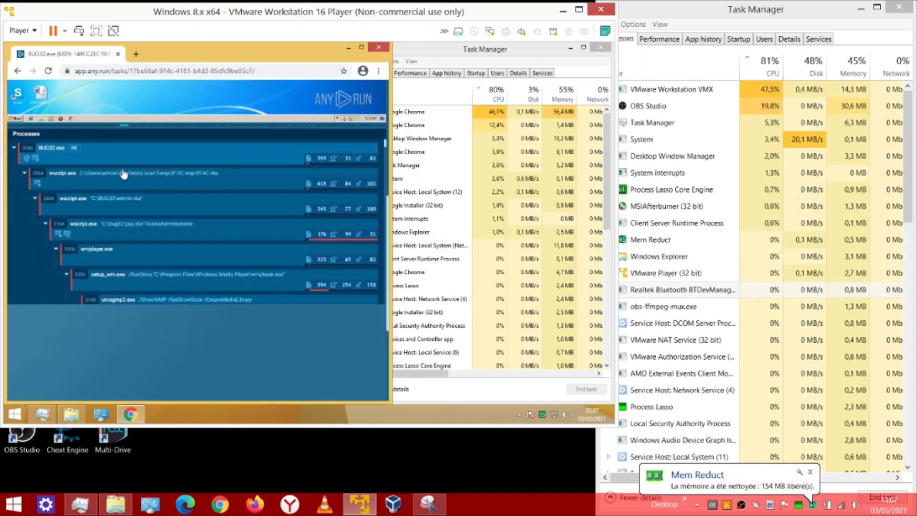
{"action": "scroll", "coordinate": [124, 174], "scroll_direction": "down", "scroll_amount": 3}
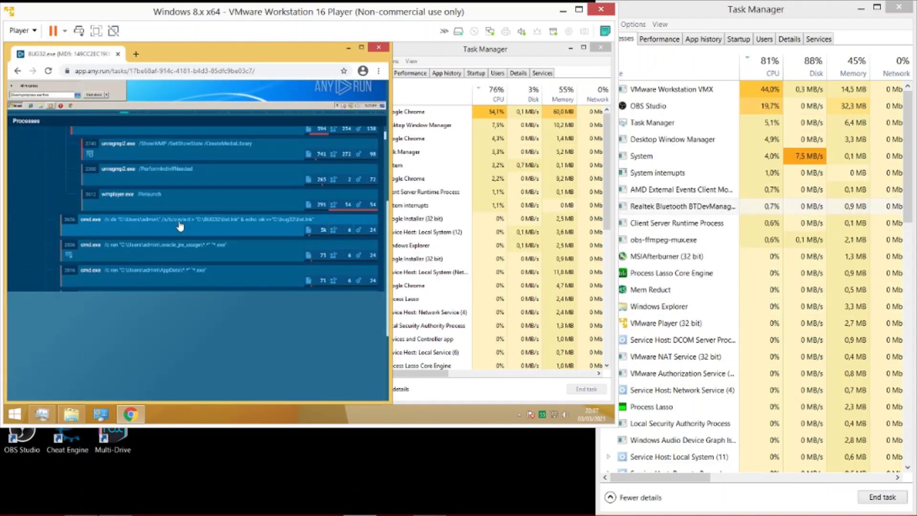
{"action": "scroll", "coordinate": [138, 204], "scroll_direction": "down", "scroll_amount": 3}
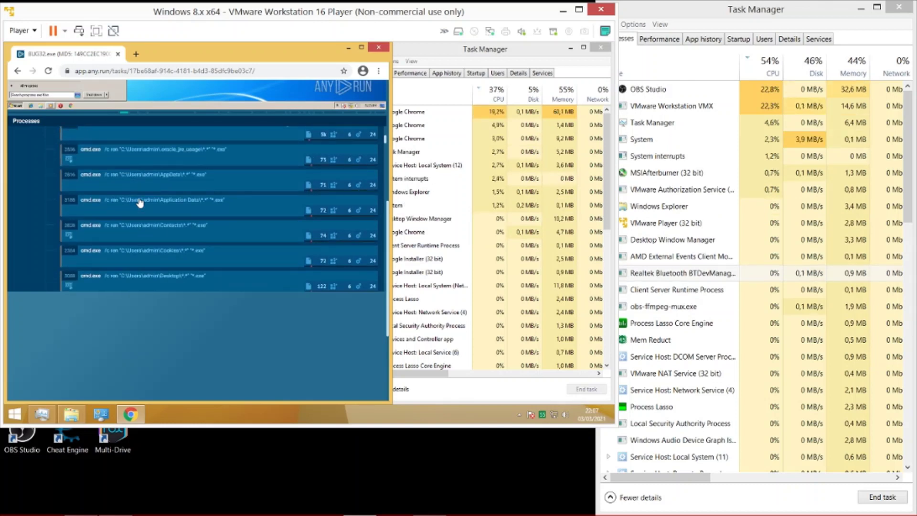
{"action": "scroll", "coordinate": [128, 179], "scroll_direction": "up", "scroll_amount": 1}
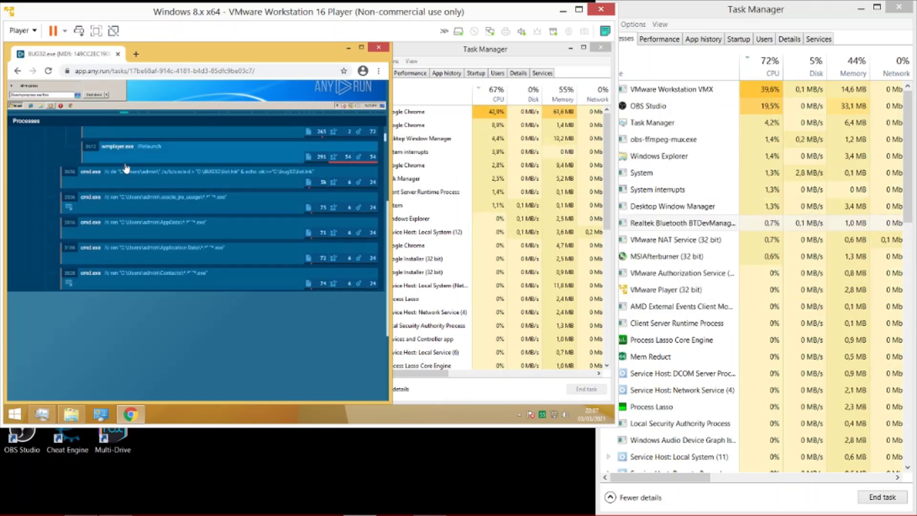
{"action": "scroll", "coordinate": [126, 172], "scroll_direction": "down", "scroll_amount": 6}
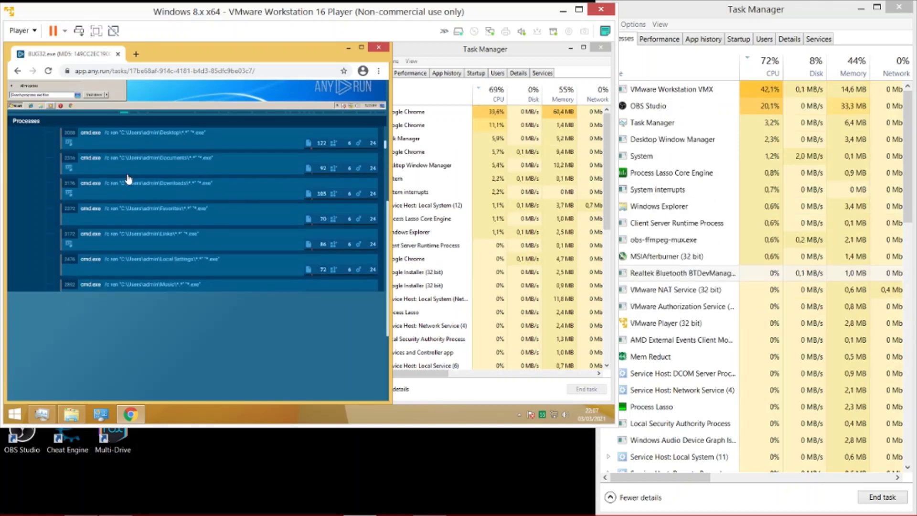
{"action": "scroll", "coordinate": [128, 179], "scroll_direction": "down", "scroll_amount": 3}
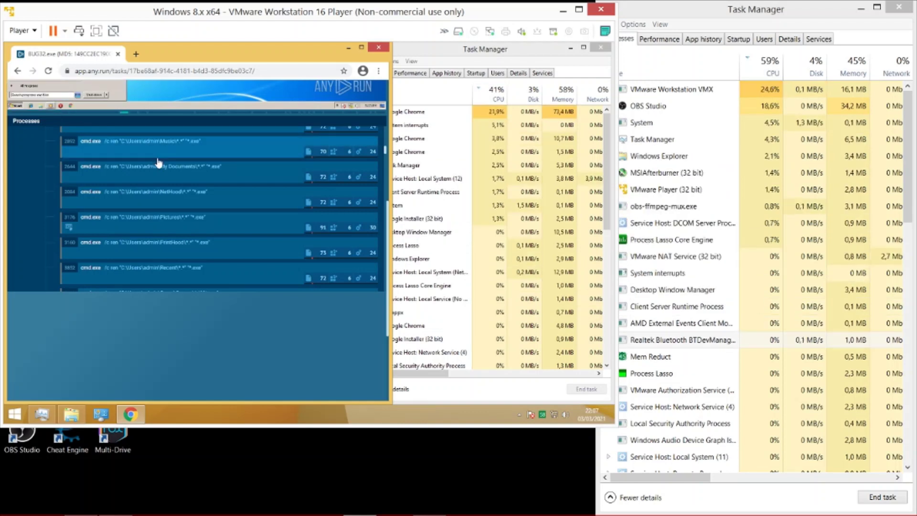
{"action": "scroll", "coordinate": [159, 166], "scroll_direction": "up", "scroll_amount": 5}
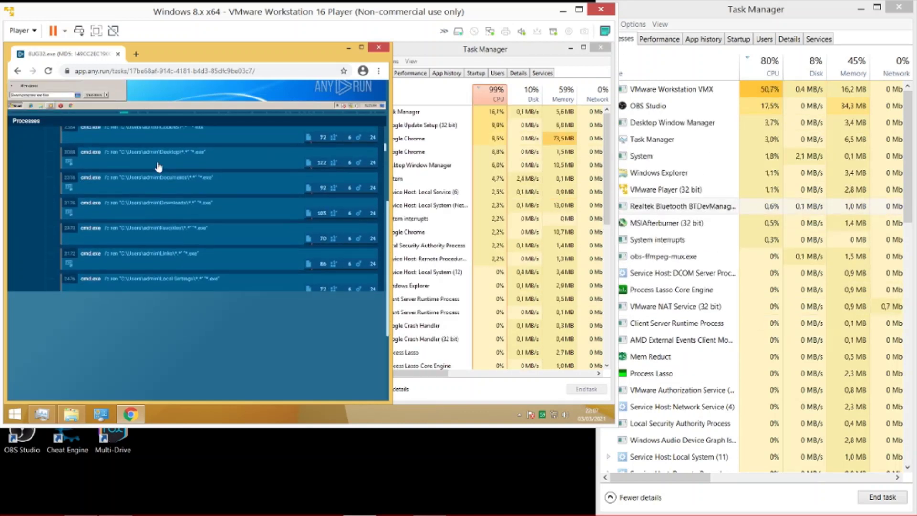
{"action": "scroll", "coordinate": [159, 166], "scroll_direction": "up", "scroll_amount": 10}
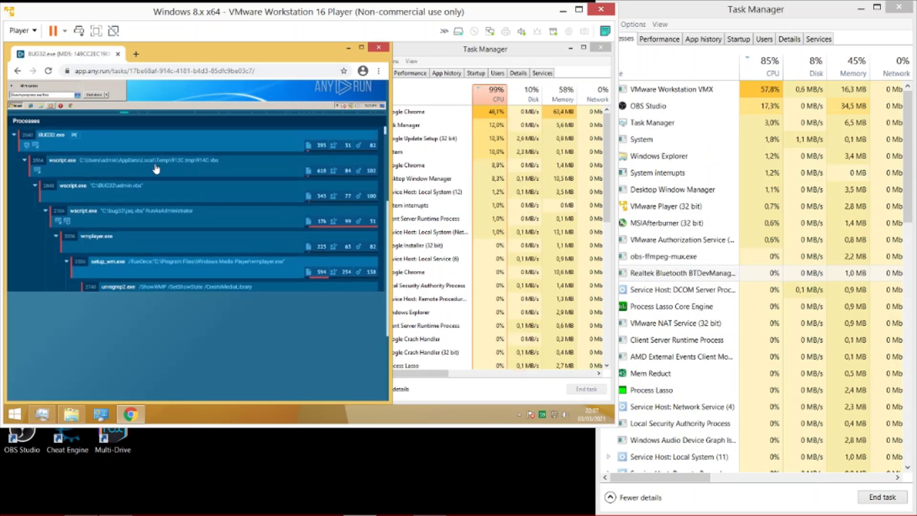
{"action": "scroll", "coordinate": [111, 183], "scroll_direction": "up", "scroll_amount": 5}
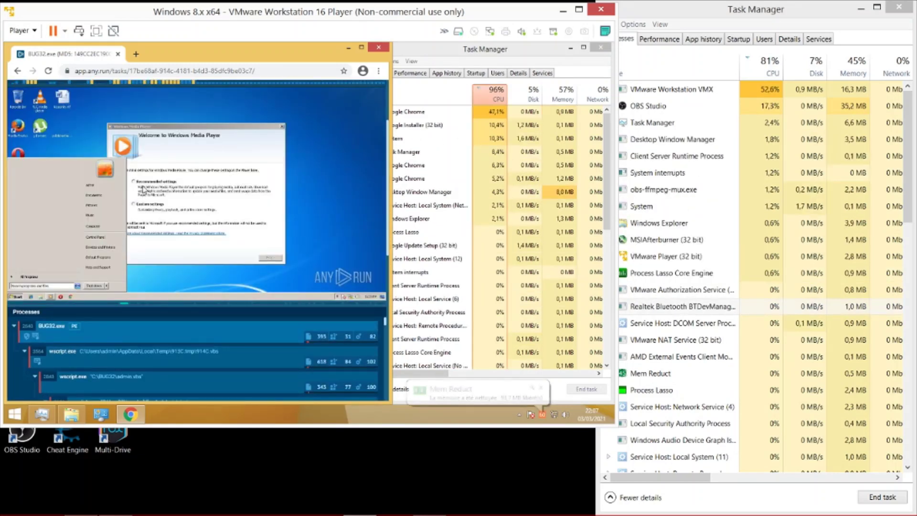
{"action": "scroll", "coordinate": [92, 158], "scroll_direction": "up", "scroll_amount": 3}
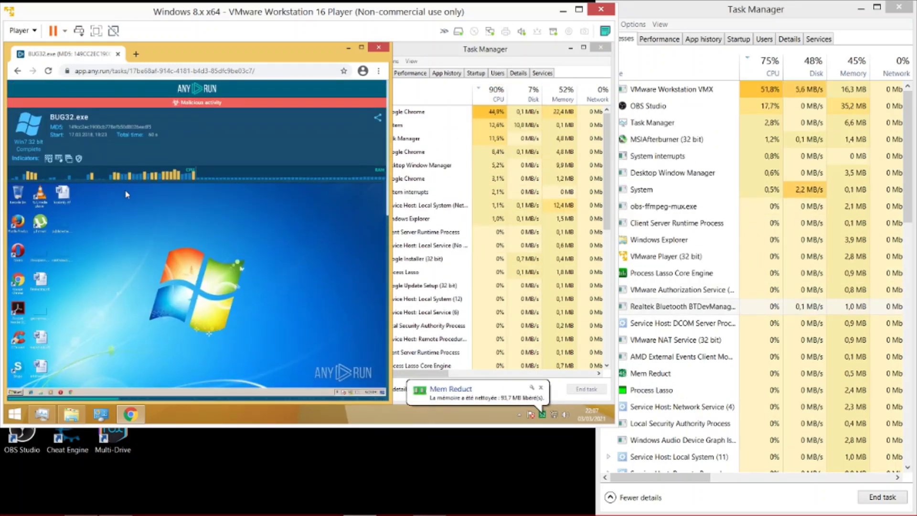
- Look over the BUG32.exe report's desktop replay and the first entries of its process list
{"action": "scroll", "coordinate": [140, 216], "scroll_direction": "down", "scroll_amount": 2}
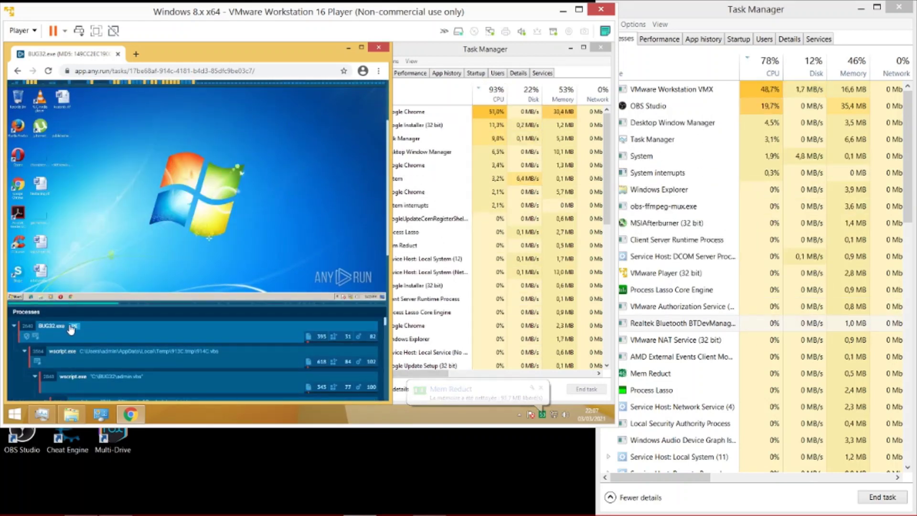
{"action": "right_click", "coordinate": [108, 334]}
{"action": "left_click", "coordinate": [98, 339]}
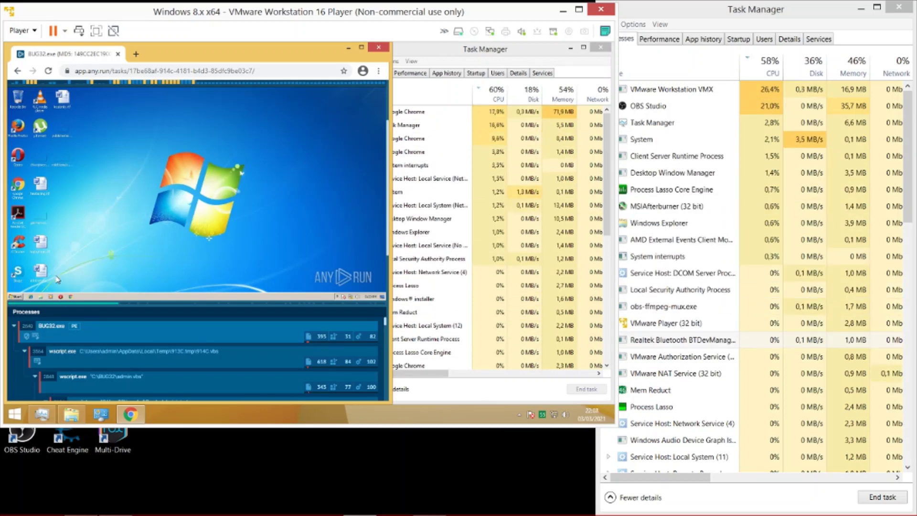
{"action": "scroll", "coordinate": [64, 257], "scroll_direction": "up", "scroll_amount": 3}
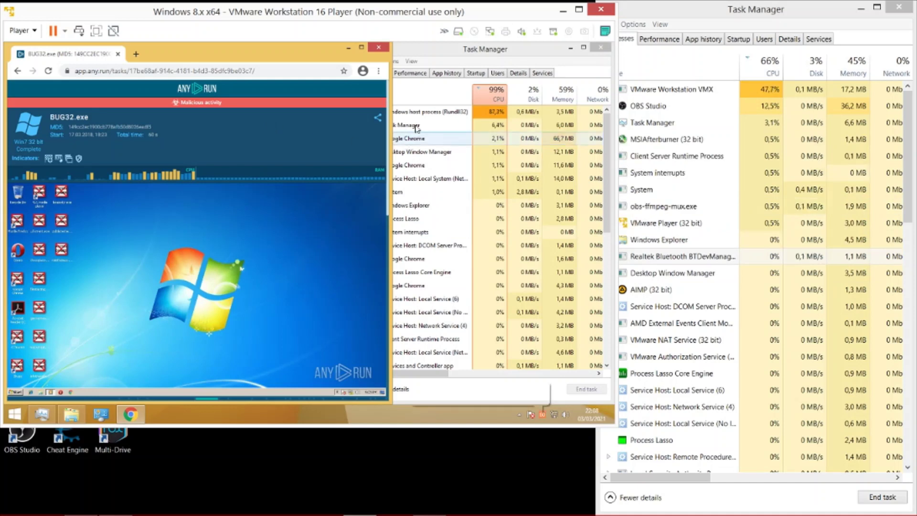
- Check the virtual machine's highest CPU consumers in Task Manager and bring the Chrome window back to the front
{"action": "left_click", "coordinate": [410, 126]}
{"action": "right_click", "coordinate": [411, 124]}
{"action": "left_click", "coordinate": [410, 124]}
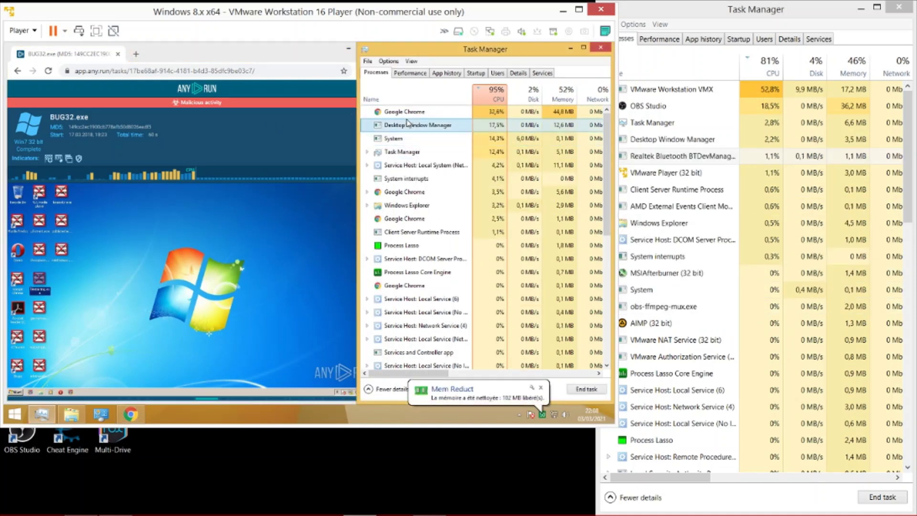
{"action": "left_click", "coordinate": [296, 64]}
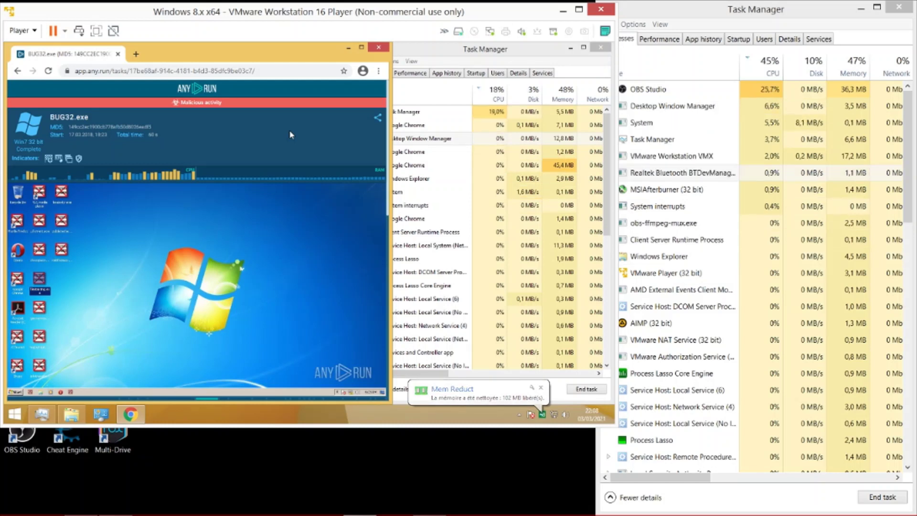
- Examine the BUG32.exe process tree down through its wscript.exe, wmplayer.exe and cmd.exe rename commands
{"action": "scroll", "coordinate": [288, 132], "scroll_direction": "down", "scroll_amount": 1}
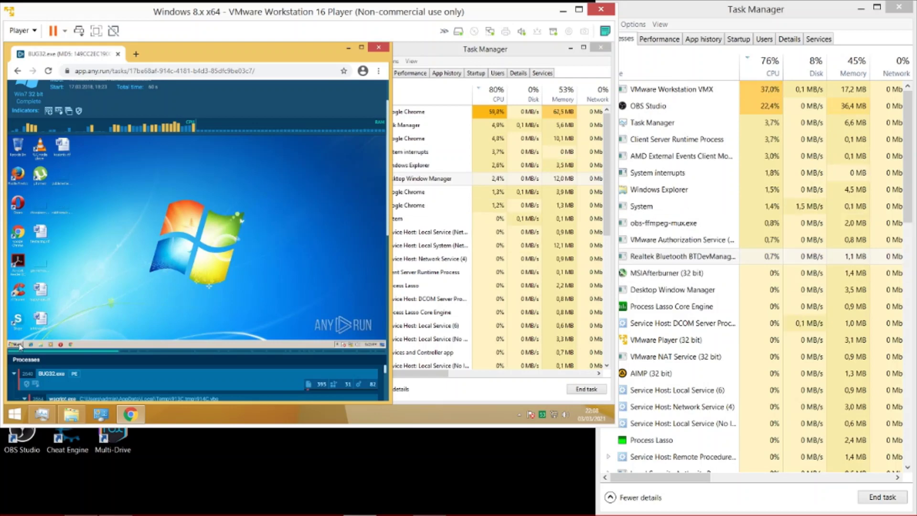
{"action": "scroll", "coordinate": [71, 310], "scroll_direction": "down", "scroll_amount": 2}
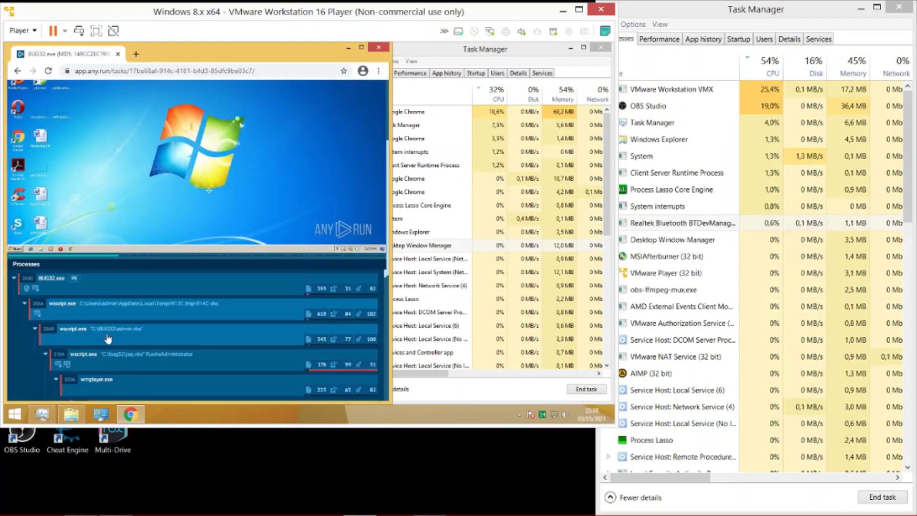
{"action": "scroll", "coordinate": [110, 338], "scroll_direction": "down", "scroll_amount": 5}
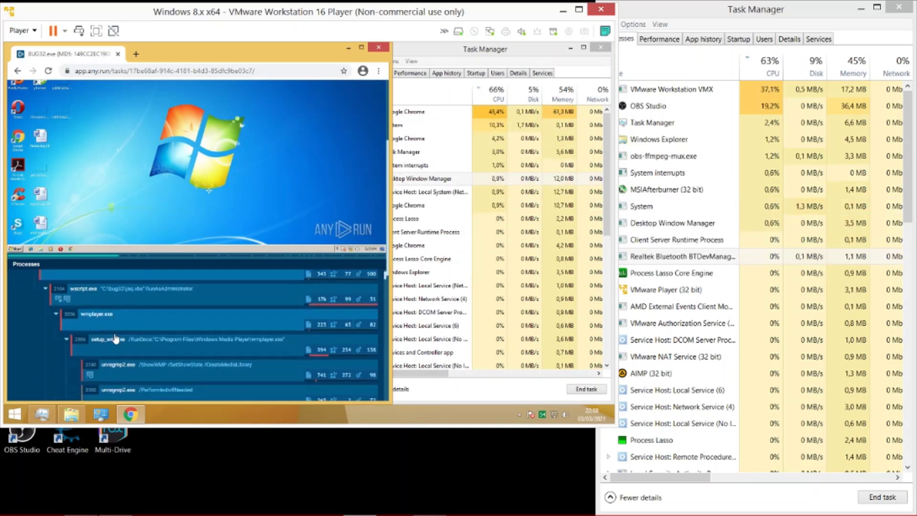
{"action": "scroll", "coordinate": [116, 338], "scroll_direction": "down", "scroll_amount": 10}
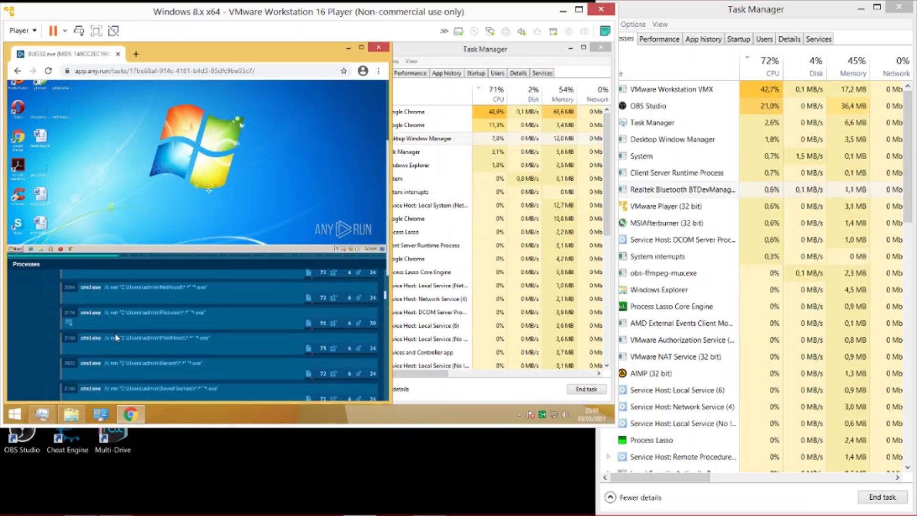
{"action": "scroll", "coordinate": [116, 338], "scroll_direction": "down", "scroll_amount": 5}
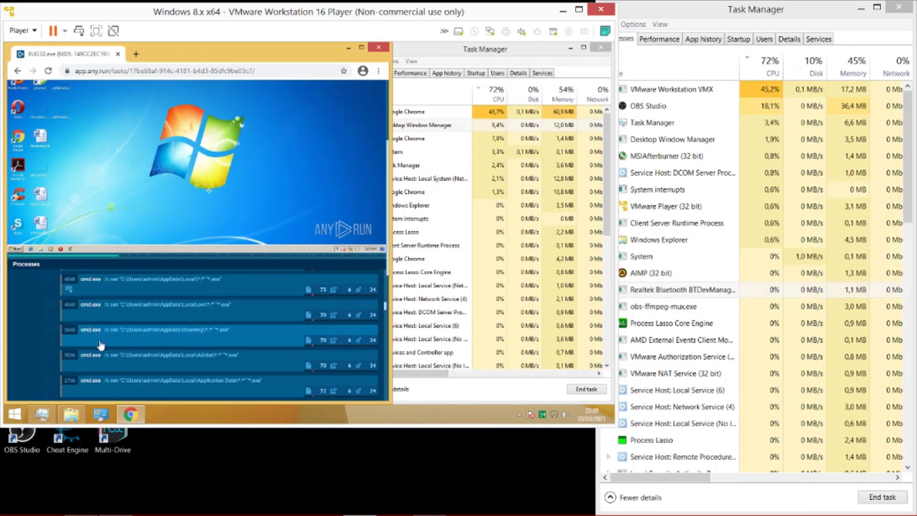
{"action": "scroll", "coordinate": [168, 344], "scroll_direction": "down", "scroll_amount": 5}
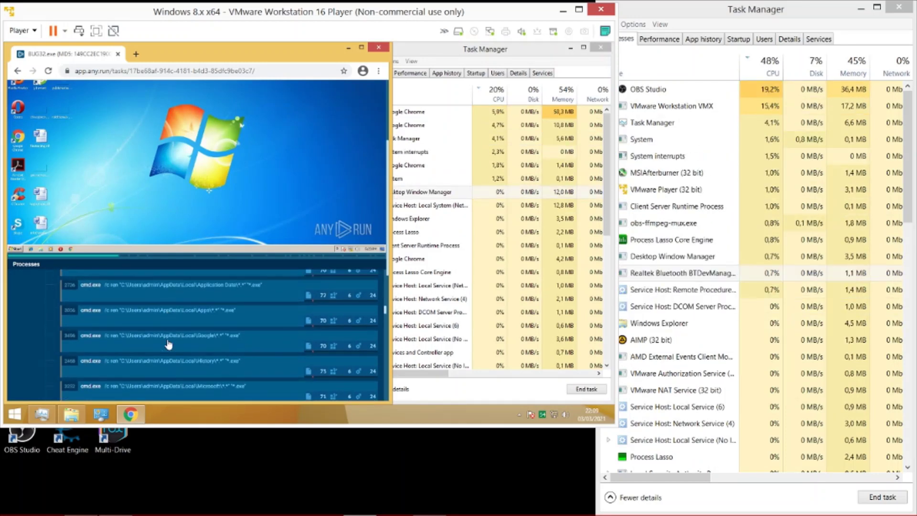
{"action": "scroll", "coordinate": [168, 343], "scroll_direction": "down", "scroll_amount": 5}
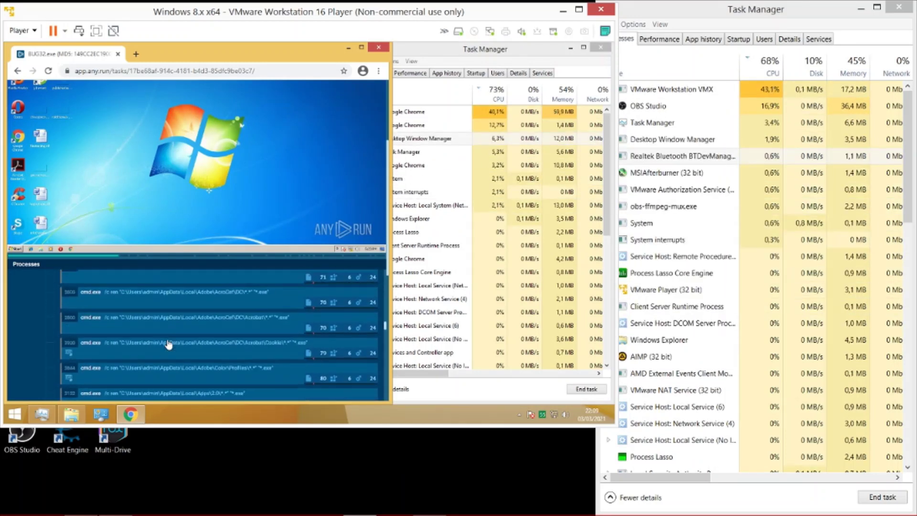
{"action": "scroll", "coordinate": [168, 344], "scroll_direction": "down", "scroll_amount": 5}
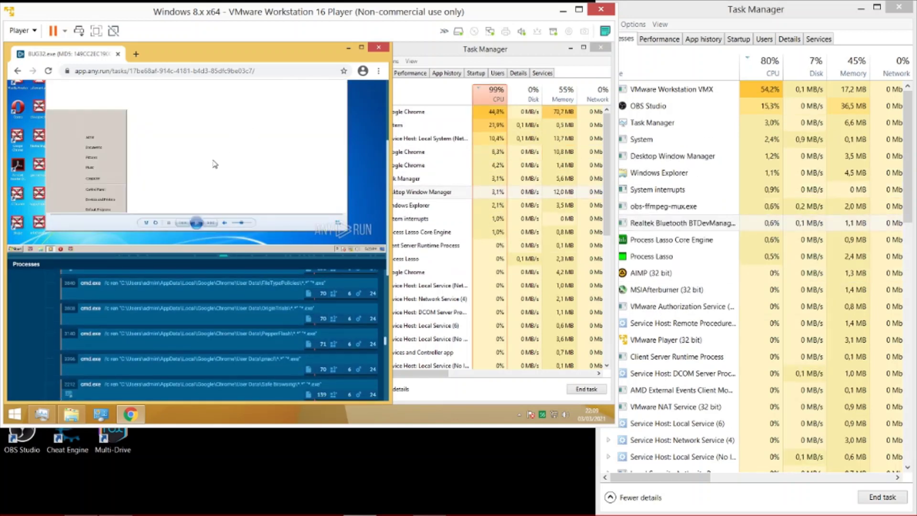
{"action": "scroll", "coordinate": [148, 281], "scroll_direction": "down", "scroll_amount": 5}
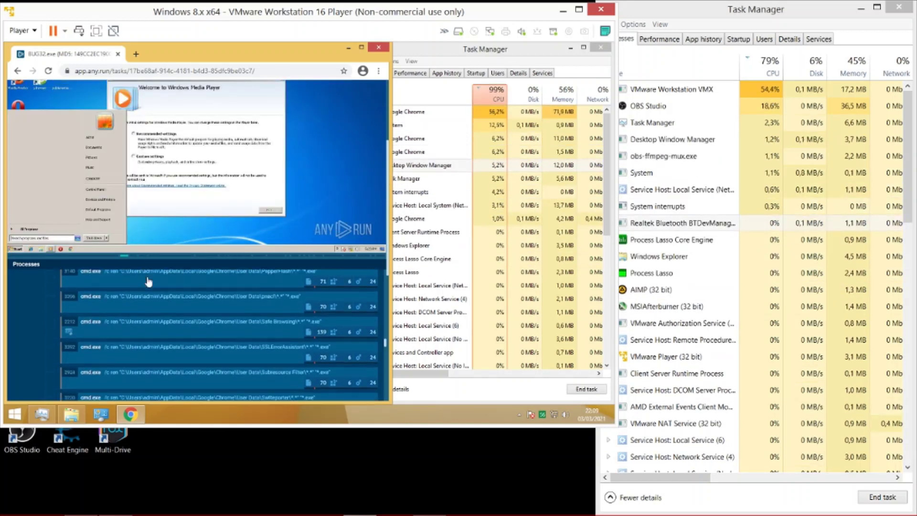
{"action": "scroll", "coordinate": [148, 283], "scroll_direction": "down", "scroll_amount": 5}
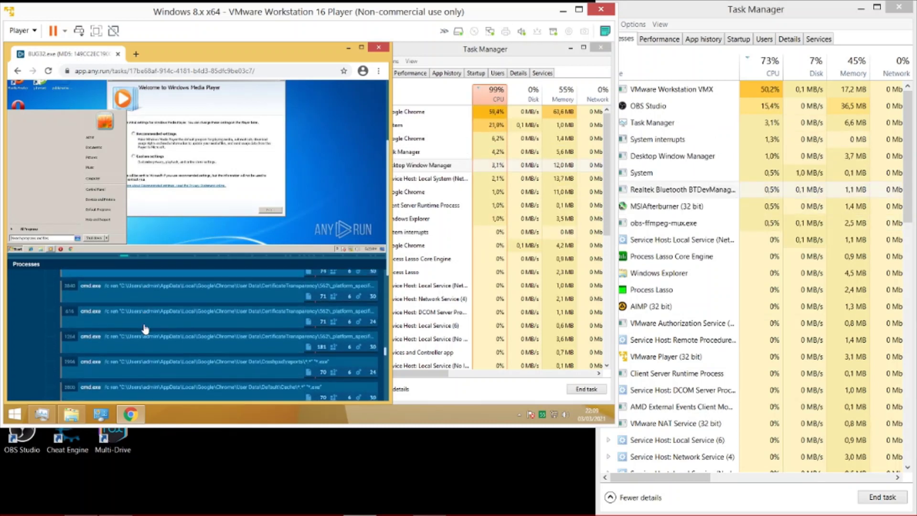
{"action": "scroll", "coordinate": [167, 326], "scroll_direction": "down", "scroll_amount": 5}
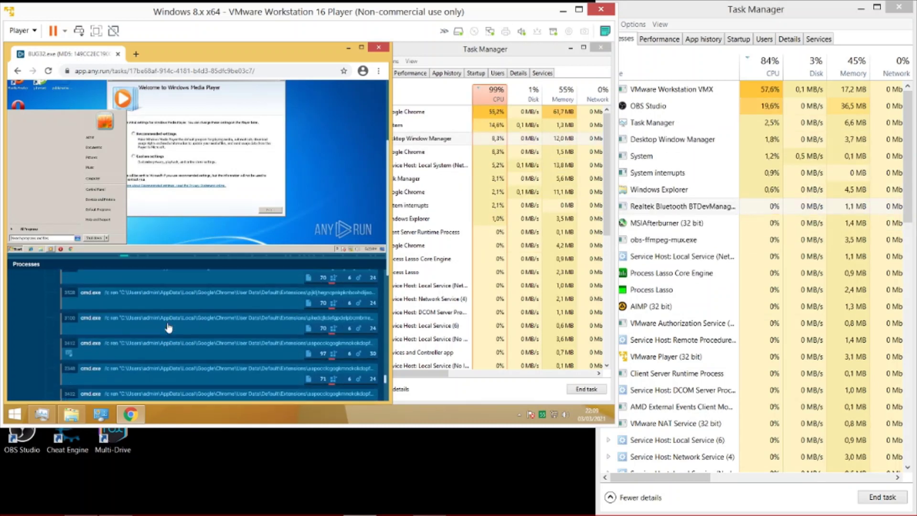
{"action": "scroll", "coordinate": [168, 328], "scroll_direction": "down", "scroll_amount": 5}
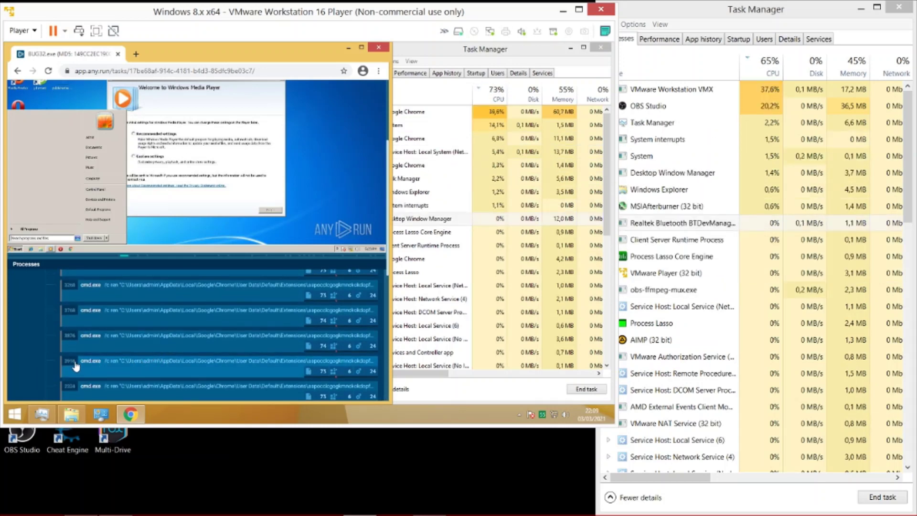
{"action": "scroll", "coordinate": [137, 348], "scroll_direction": "up", "scroll_amount": 10}
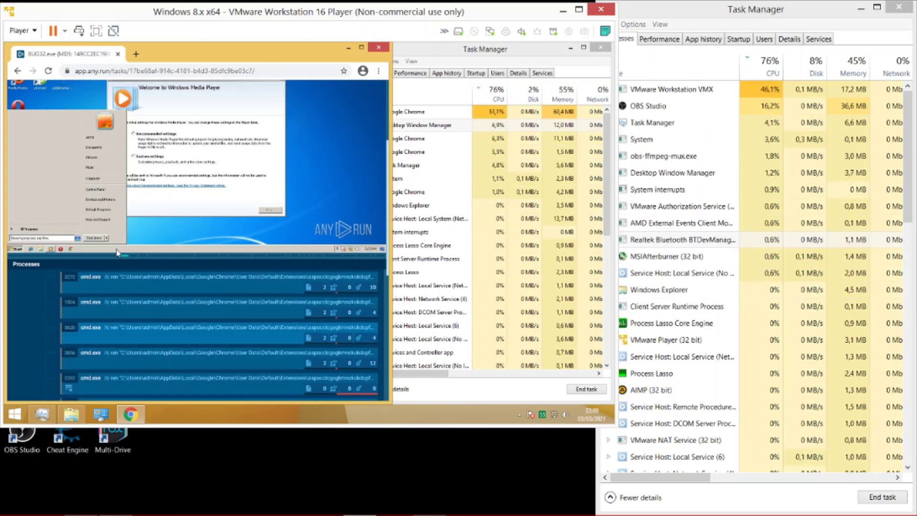
{"action": "scroll", "coordinate": [119, 252], "scroll_direction": "up", "scroll_amount": 2}
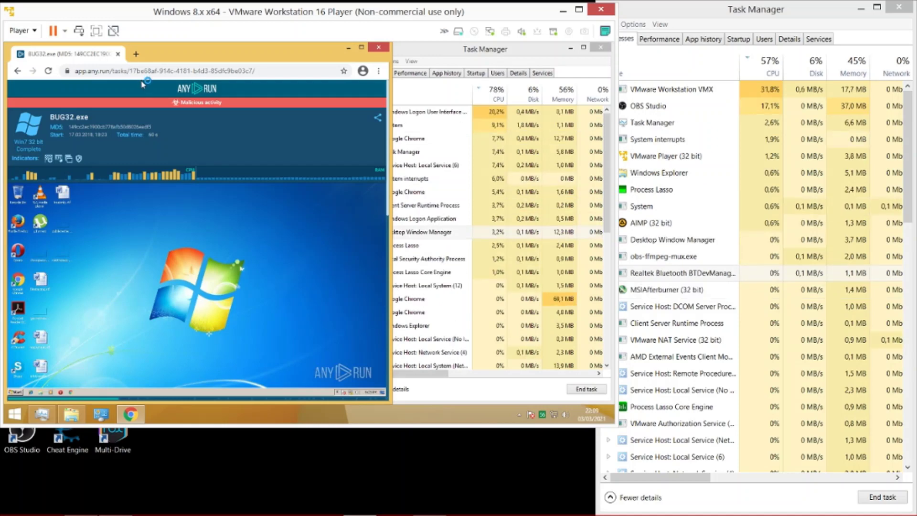
- Sign out of the virtual machine's Windows session and minimize the VMware Player window
{"action": "key", "text": "ctrl+alt+Insert"}
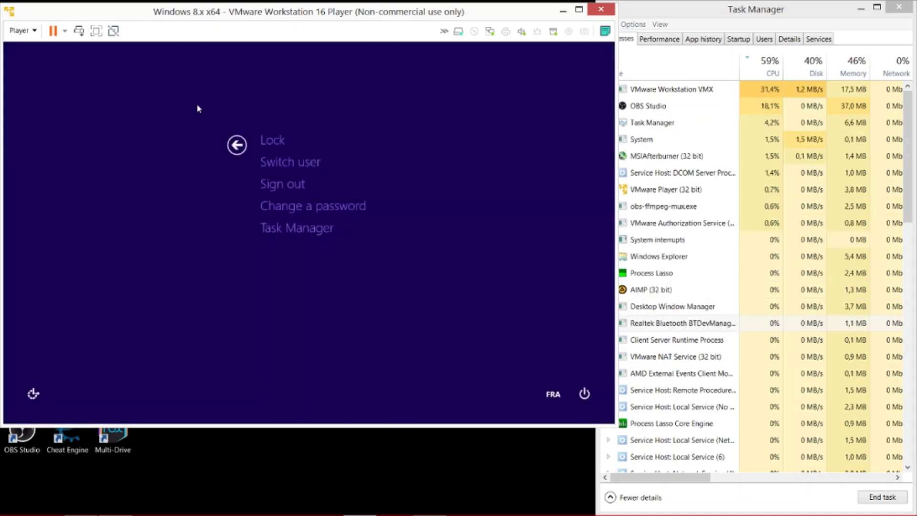
{"action": "left_click", "coordinate": [293, 188]}
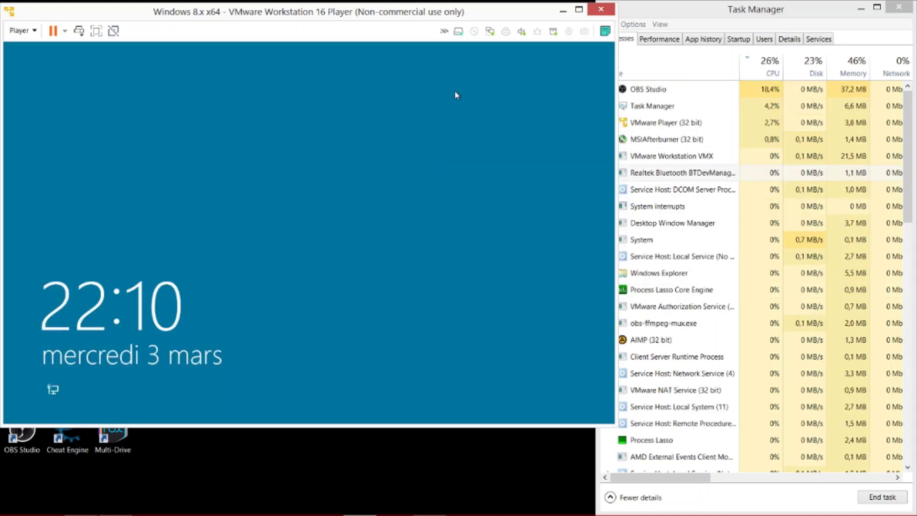
{"action": "left_click", "coordinate": [562, 12]}
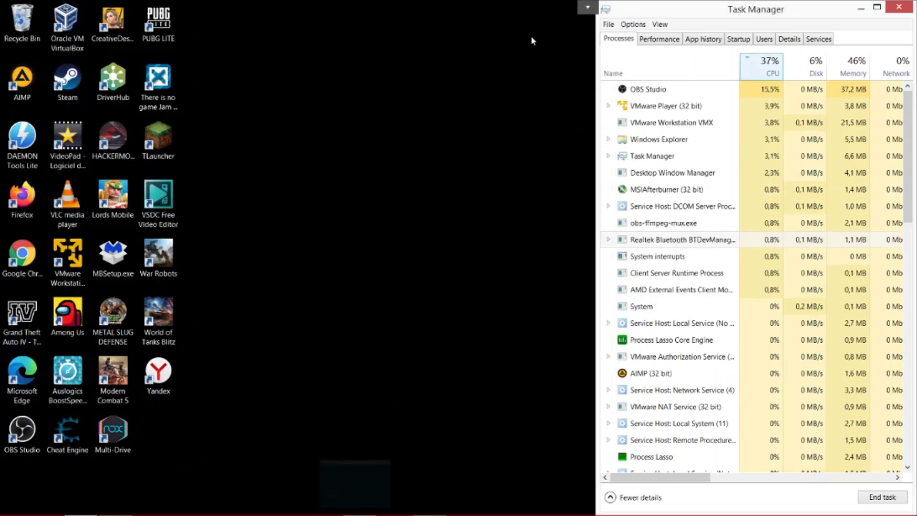
- Refresh the host computer's desktop twice
{"action": "left_click", "coordinate": [453, 111]}
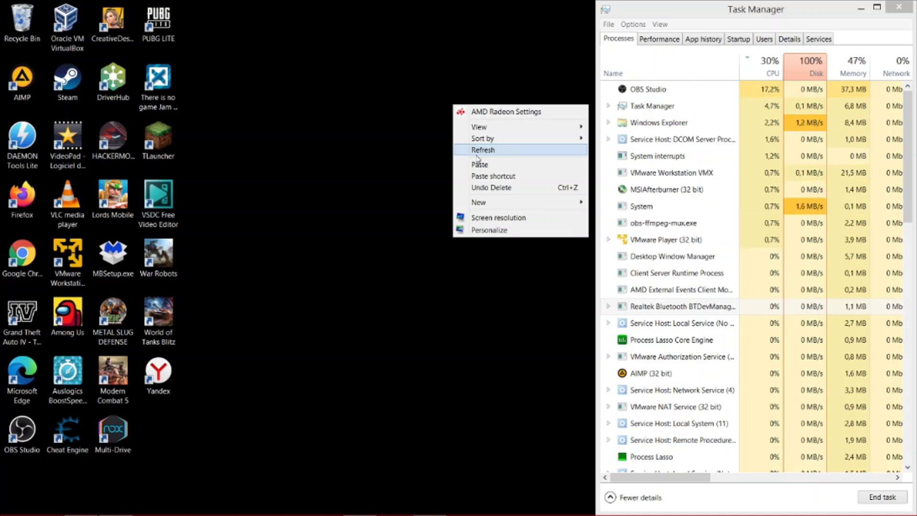
{"action": "left_click", "coordinate": [480, 150]}
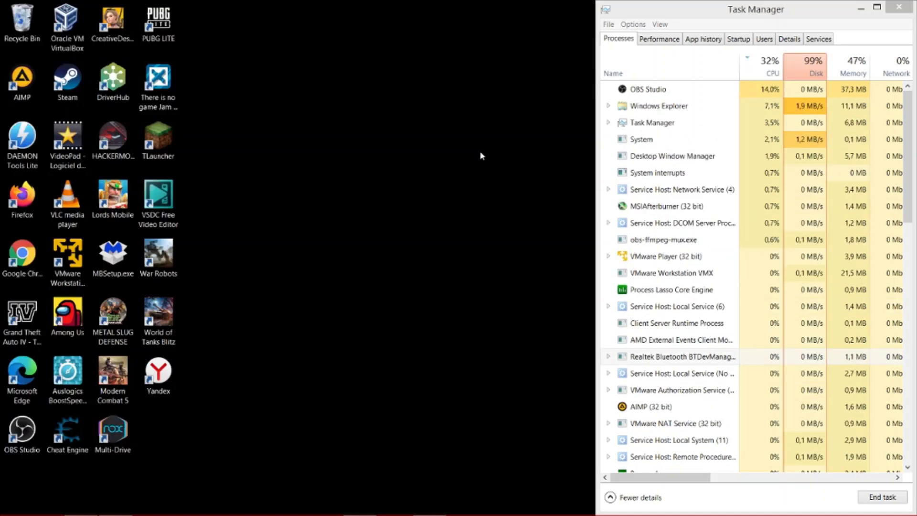
{"action": "right_click", "coordinate": [417, 97]}
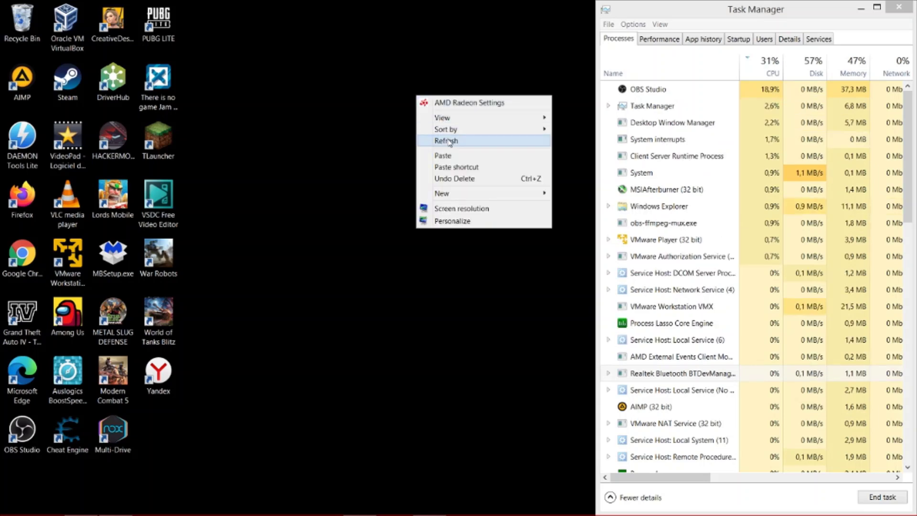
{"action": "left_click", "coordinate": [442, 140]}
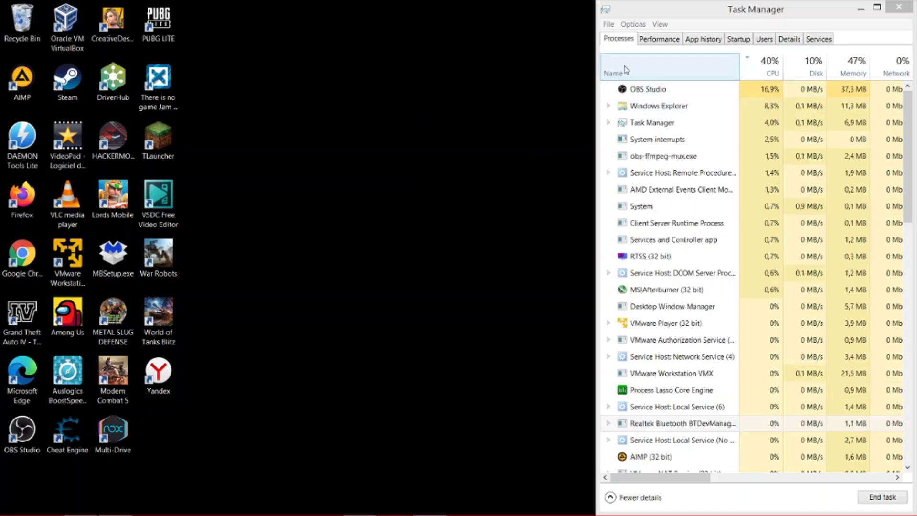
- Sort the host's Task Manager processes by name and review its apps and background processes
{"action": "left_click", "coordinate": [620, 71]}
{"action": "scroll", "coordinate": [653, 248], "scroll_direction": "down", "scroll_amount": 8}
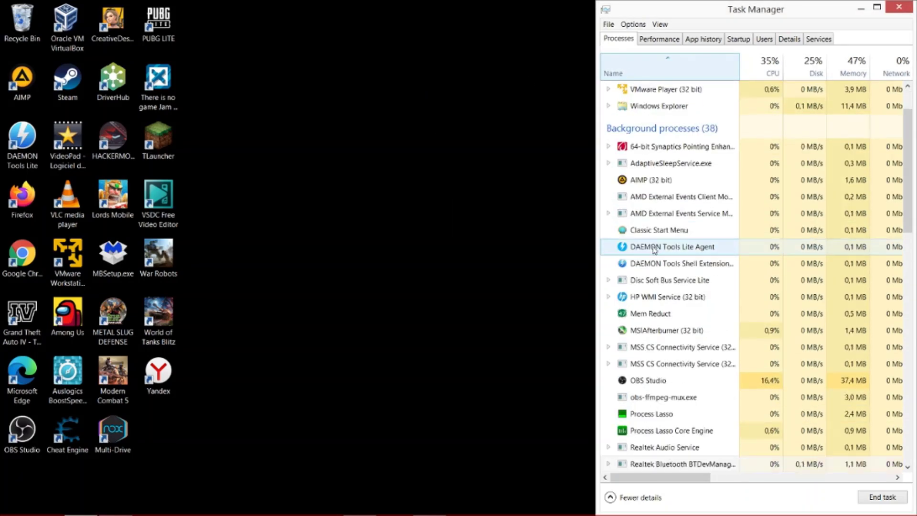
{"action": "scroll", "coordinate": [655, 247], "scroll_direction": "up", "scroll_amount": 8}
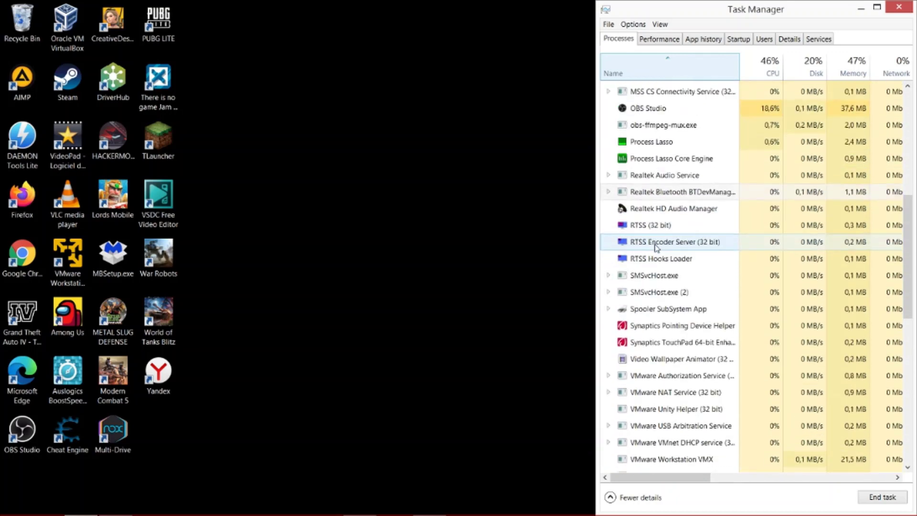
- Open Google Chrome on the host beside Task Manager, and replace its YouTube video tab with a new tab
{"action": "mouse_move", "coordinate": [656, 515]}
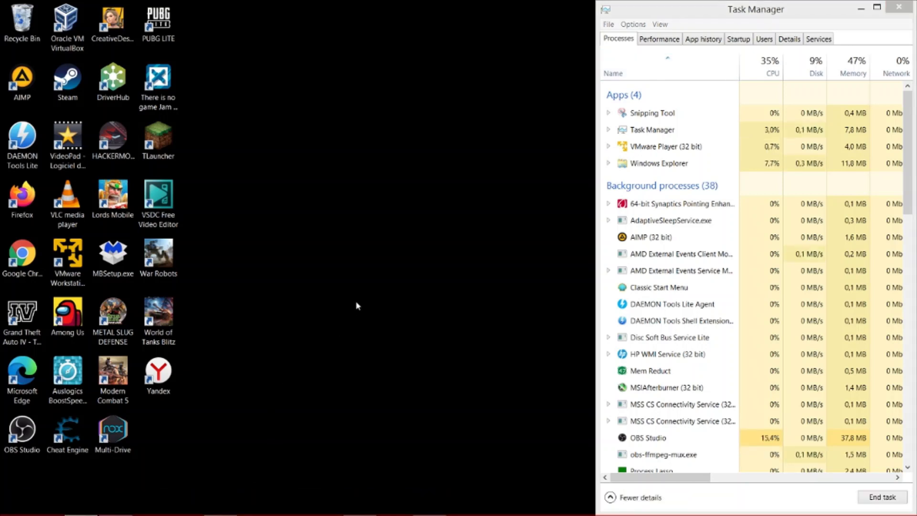
{"action": "left_click", "coordinate": [638, 220]}
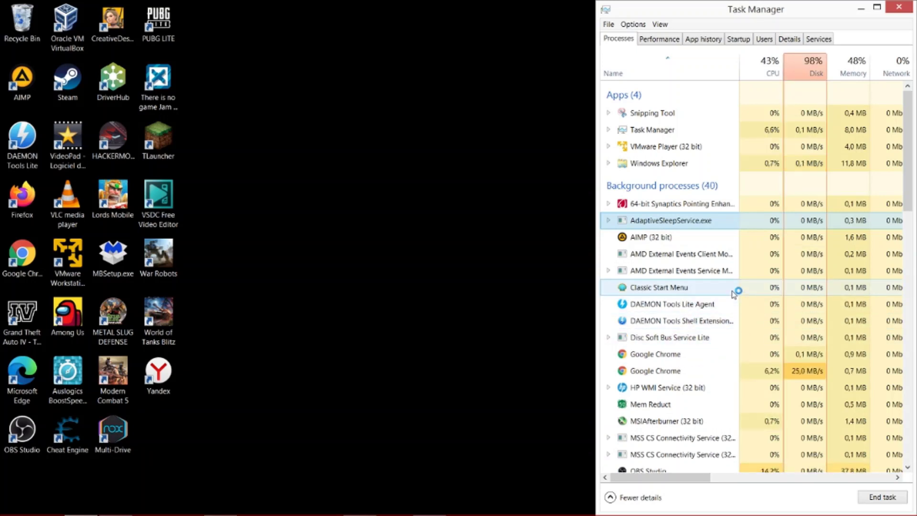
{"action": "left_click", "coordinate": [481, 181]}
{"action": "left_click_drag", "start_coordinate": [384, 377], "coordinate": [230, 444]}
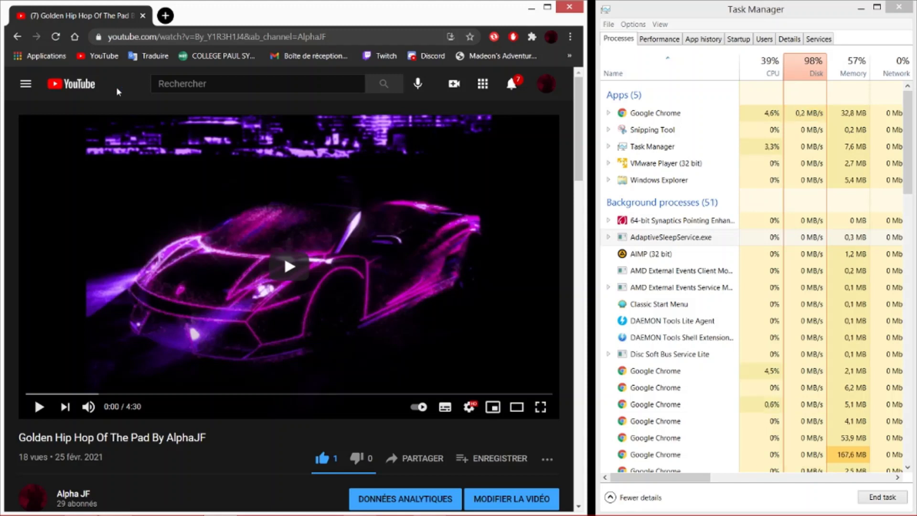
{"action": "left_click", "coordinate": [165, 15]}
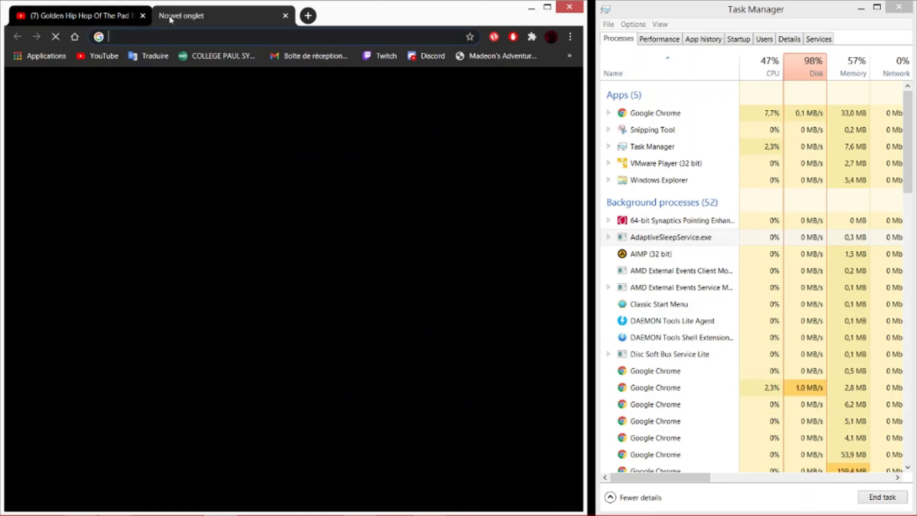
{"action": "left_click", "coordinate": [143, 16]}
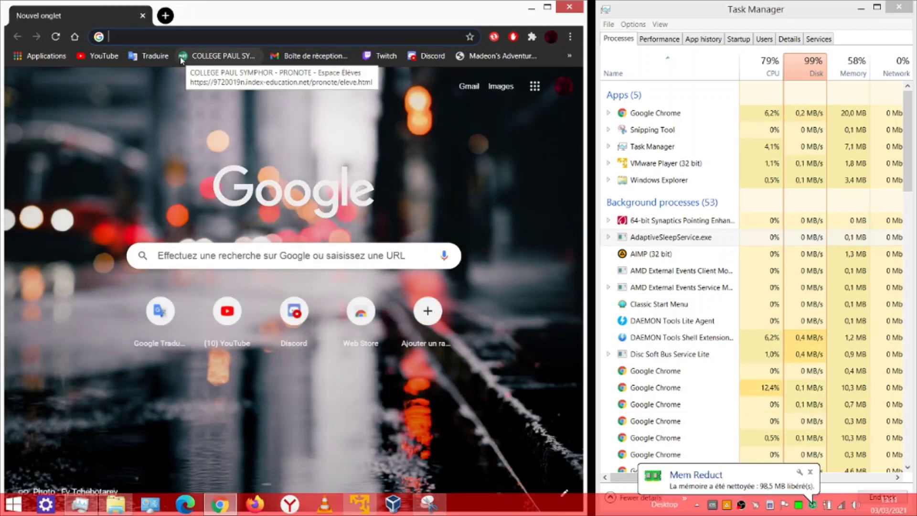
- Review the host's background processes in Task Manager while Chrome is open, including the Google Chrome entries
{"action": "left_click", "coordinate": [654, 255]}
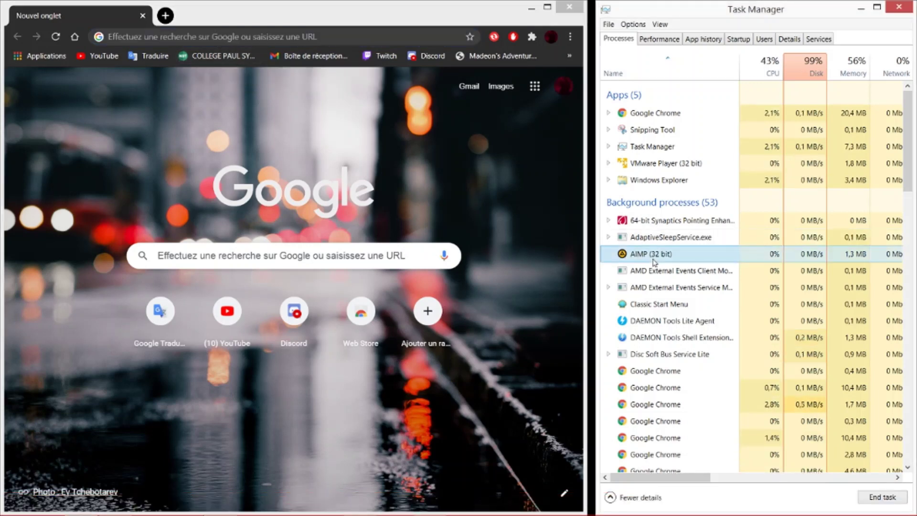
{"action": "scroll", "coordinate": [655, 258], "scroll_direction": "down", "scroll_amount": 5}
{"action": "scroll", "coordinate": [656, 262], "scroll_direction": "down", "scroll_amount": 3}
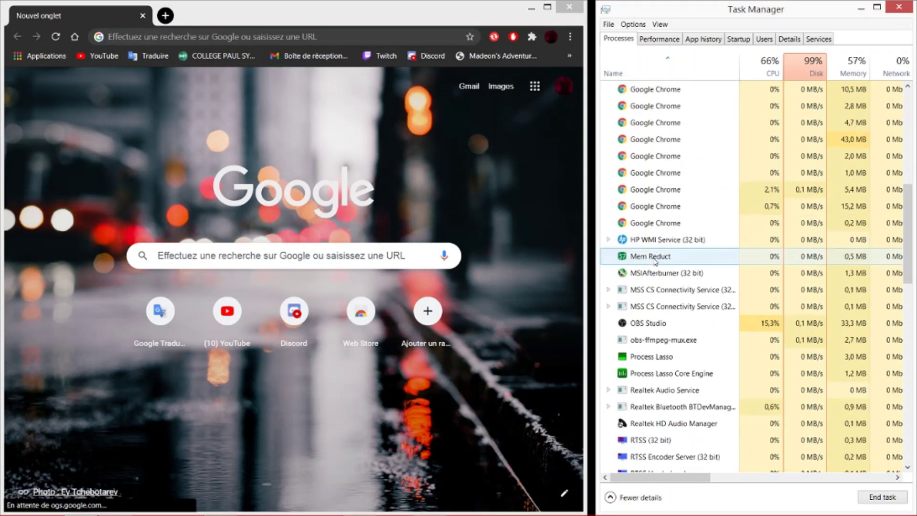
- End the WMI Provider Host background process in the host's Task Manager
{"action": "scroll", "coordinate": [705, 186], "scroll_direction": "down", "scroll_amount": 5}
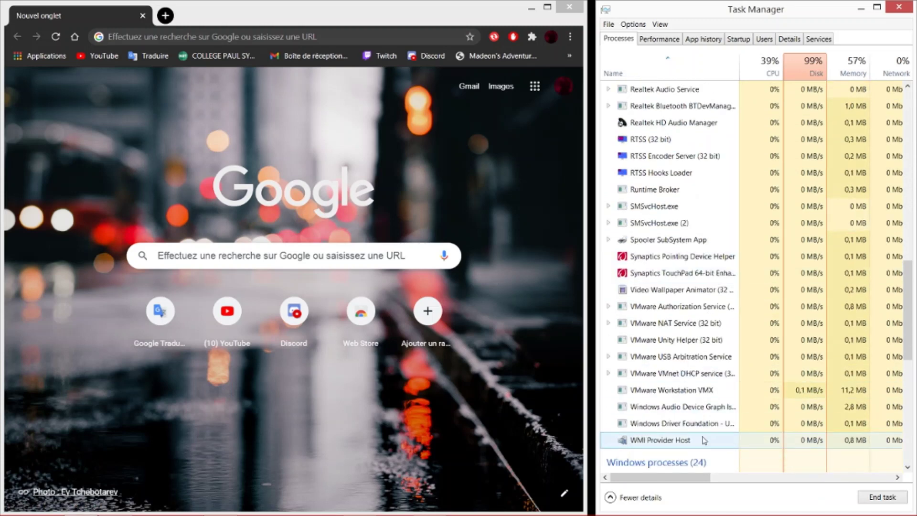
{"action": "right_click", "coordinate": [714, 438]}
{"action": "left_click", "coordinate": [725, 333]}
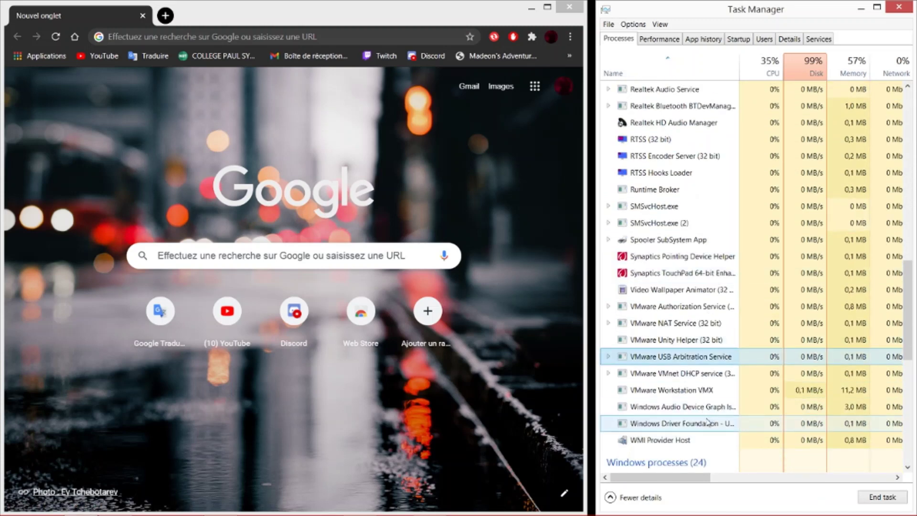
{"action": "right_click", "coordinate": [668, 257]}
{"action": "left_click", "coordinate": [663, 246]}
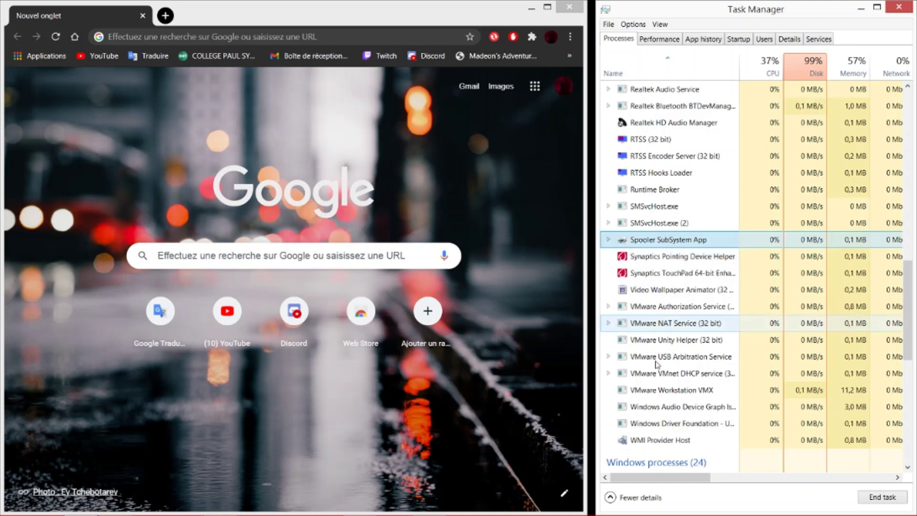
{"action": "left_click", "coordinate": [648, 438]}
- Check the remaining background processes and dismiss the YouTube notifications covering Task Manager
{"action": "scroll", "coordinate": [731, 382], "scroll_direction": "up", "scroll_amount": 3}
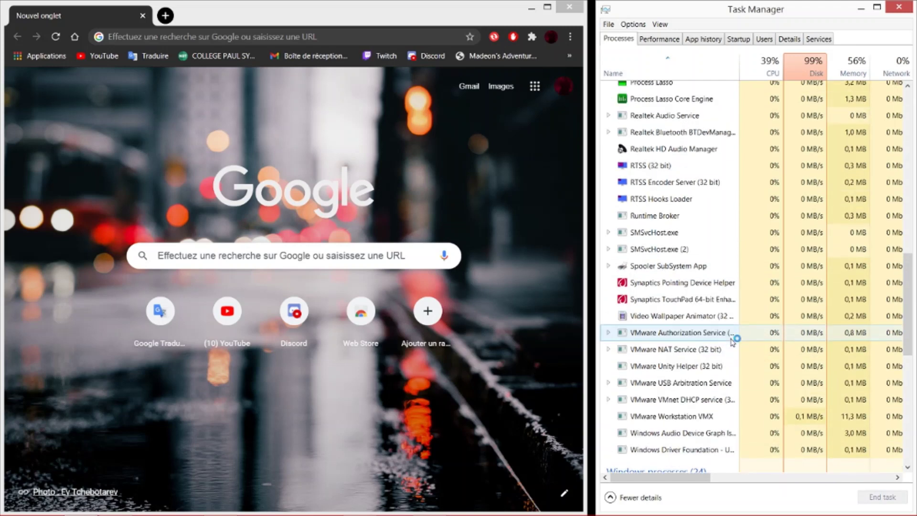
{"action": "scroll", "coordinate": [732, 341], "scroll_direction": "down", "scroll_amount": 2}
{"action": "scroll", "coordinate": [732, 341], "scroll_direction": "down", "scroll_amount": 2}
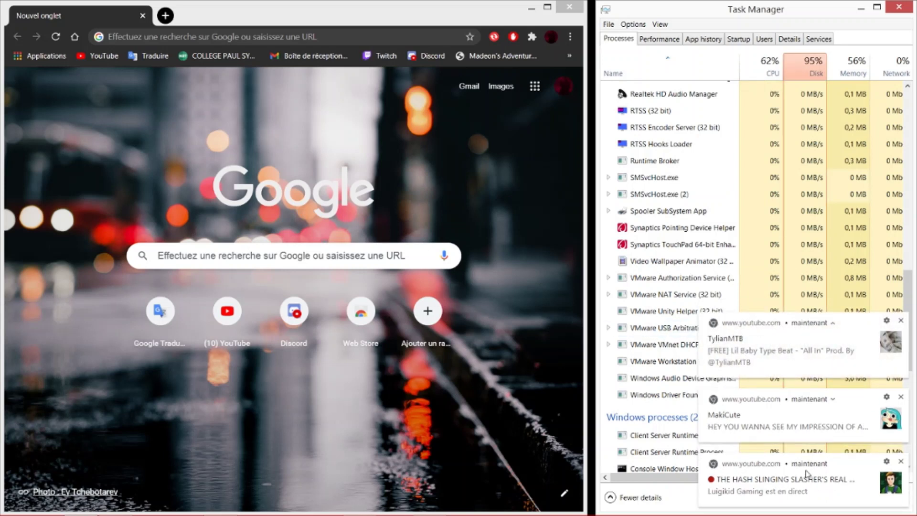
{"action": "left_click", "coordinate": [901, 462]}
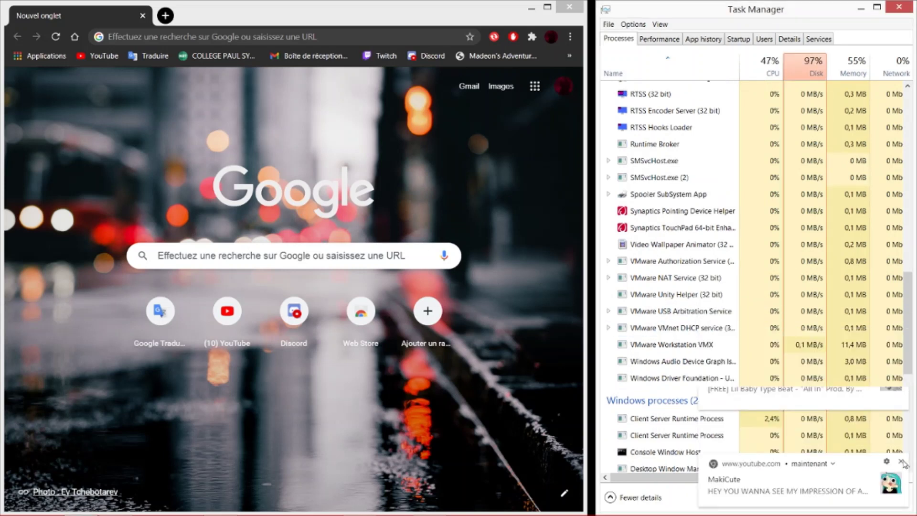
{"action": "left_click", "coordinate": [902, 462]}
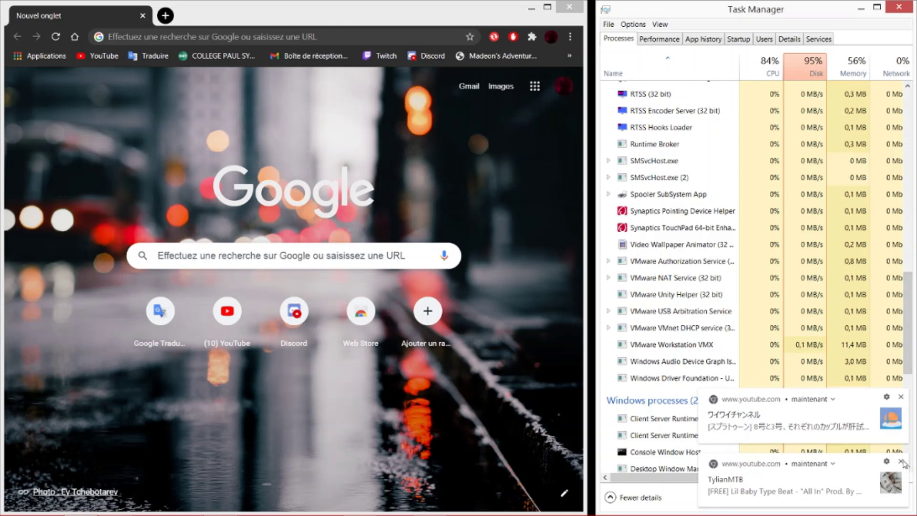
{"action": "left_click", "coordinate": [902, 457]}
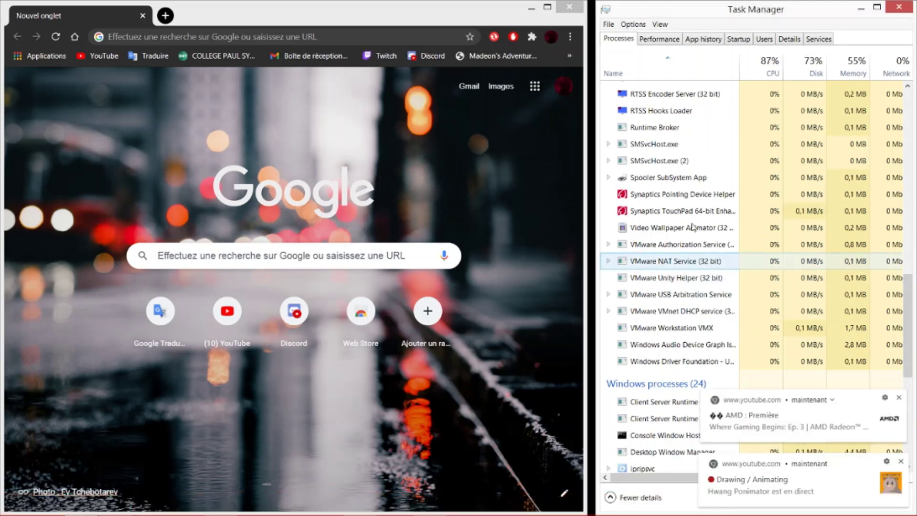
- Review the Google Chrome background processes and the Apps group, and close the newly arrived YouTube notifications
{"action": "scroll", "coordinate": [715, 264], "scroll_direction": "up", "scroll_amount": 4}
{"action": "scroll", "coordinate": [723, 268], "scroll_direction": "up", "scroll_amount": 2}
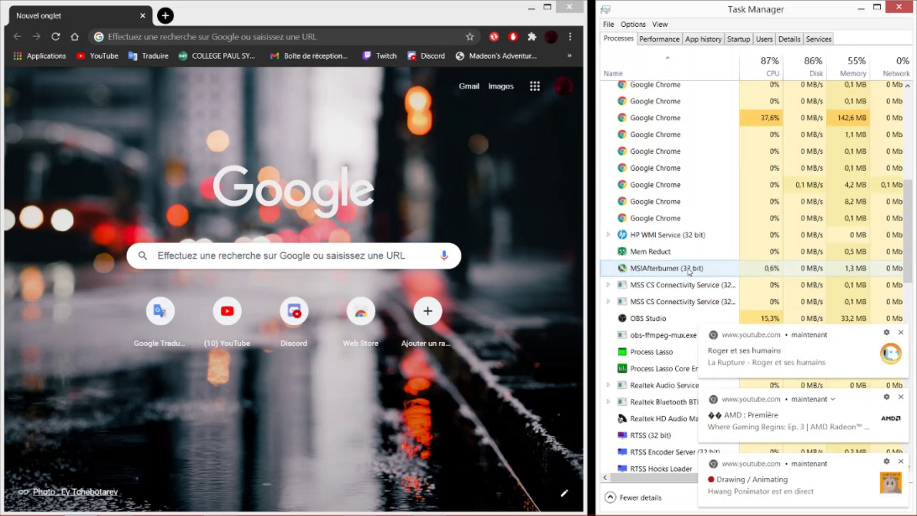
{"action": "scroll", "coordinate": [686, 266], "scroll_direction": "up", "scroll_amount": 5}
{"action": "scroll", "coordinate": [688, 269], "scroll_direction": "up", "scroll_amount": 3}
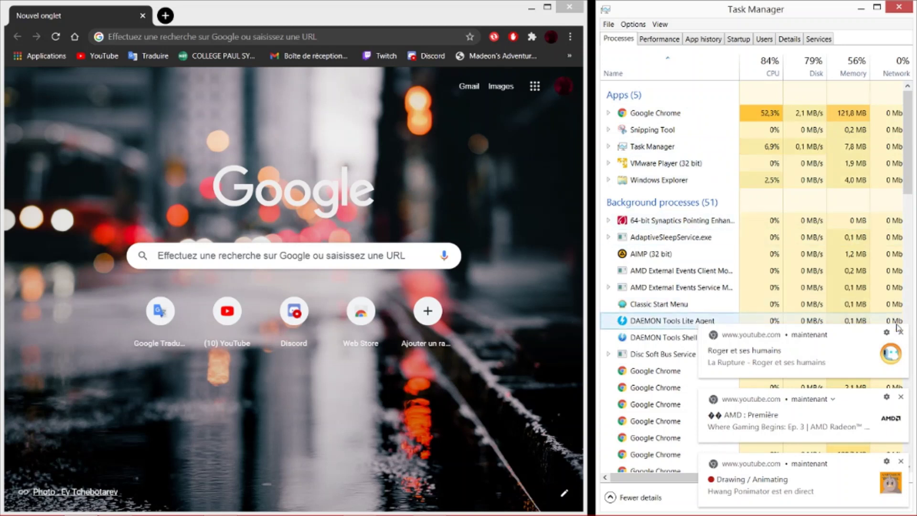
{"action": "left_click", "coordinate": [901, 461]}
{"action": "left_click", "coordinate": [901, 462]}
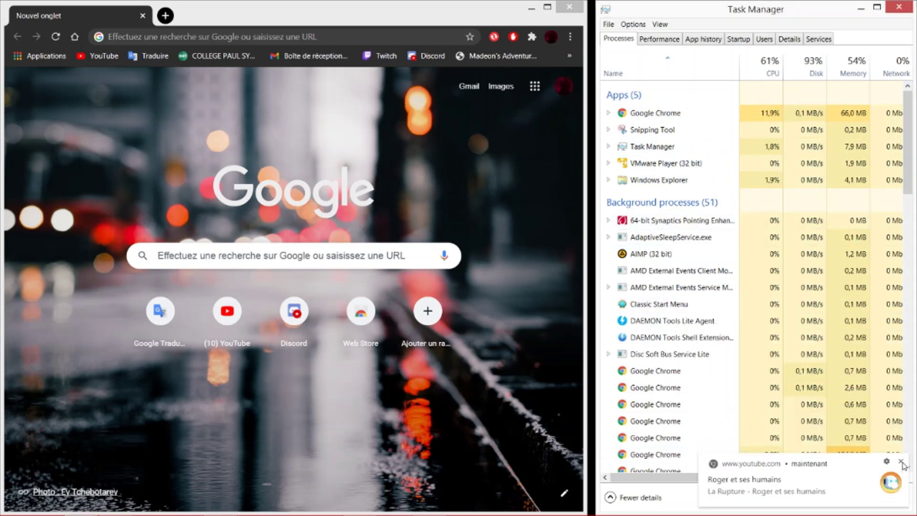
{"action": "left_click", "coordinate": [900, 462]}
- Search Google in Chrome for bug32.bin and open the any.run report in a new tab
{"action": "left_click", "coordinate": [245, 132]}
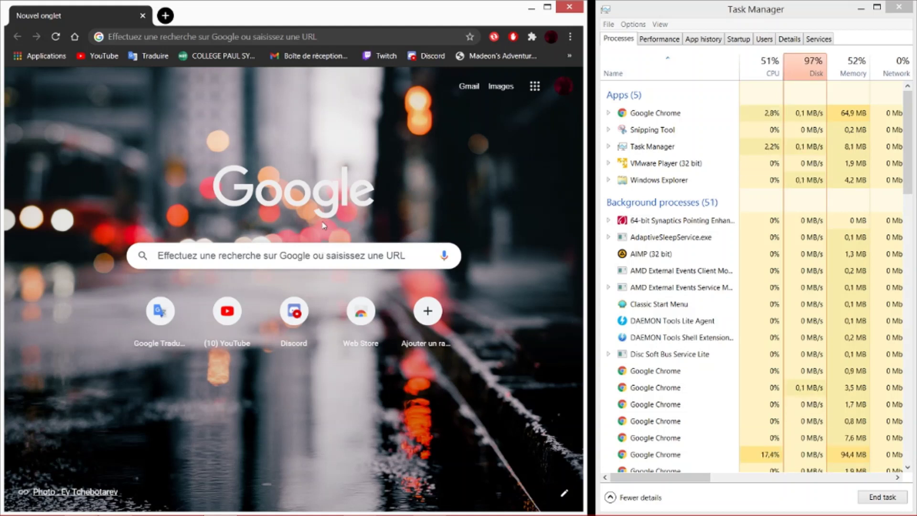
{"action": "left_click", "coordinate": [349, 254]}
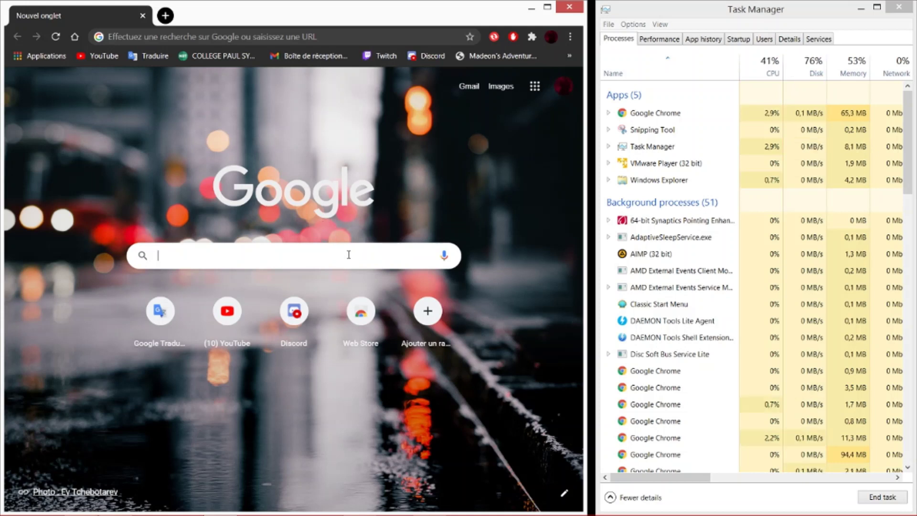
{"action": "type", "text": "bug"}
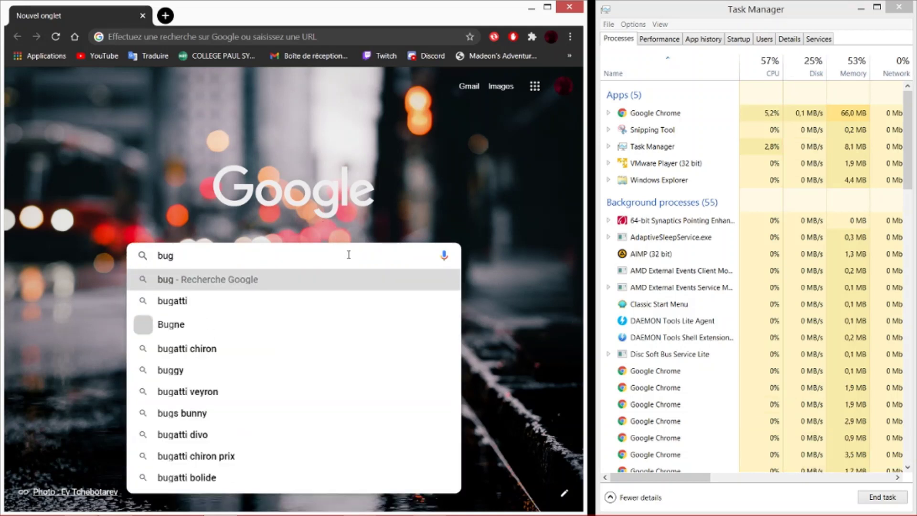
{"action": "type", "text": " 32"}
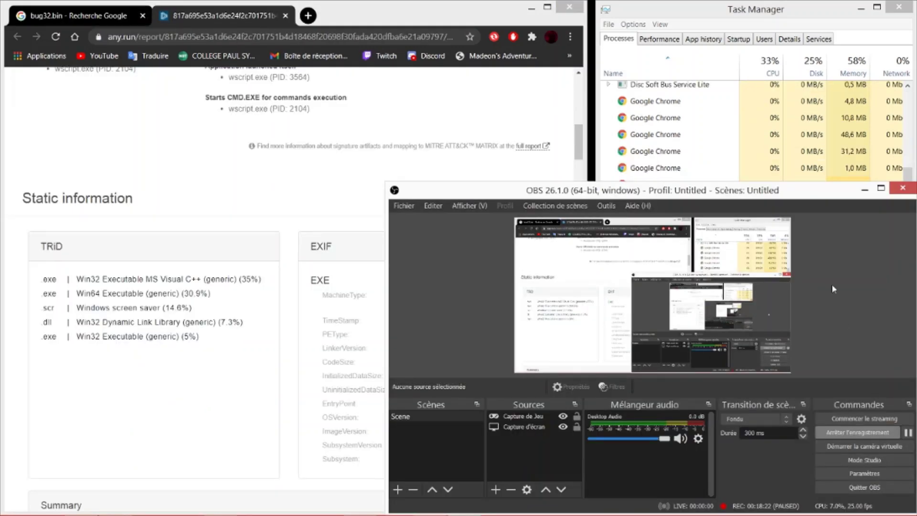
- Review the host's apps and background processes in Task Manager while the any.run report is open
{"action": "left_click", "coordinate": [720, 166]}
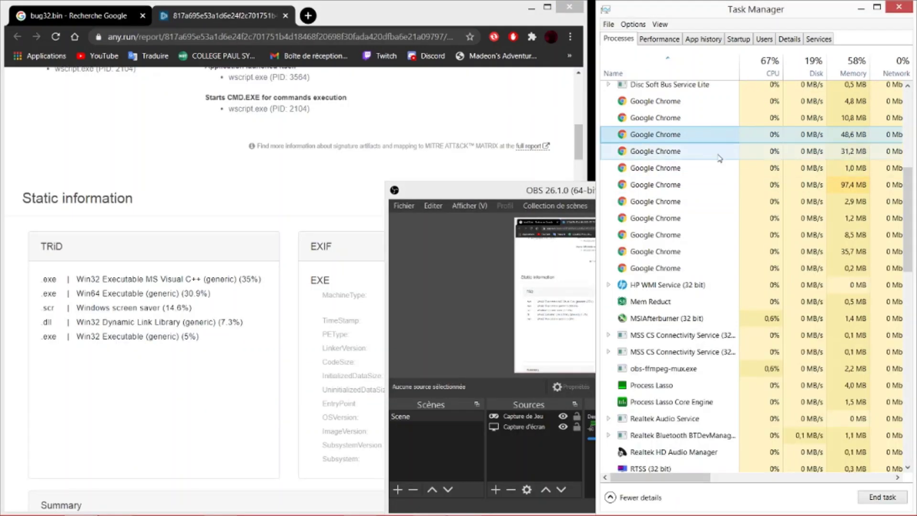
{"action": "scroll", "coordinate": [721, 169], "scroll_direction": "down", "scroll_amount": 1}
{"action": "scroll", "coordinate": [721, 170], "scroll_direction": "up", "scroll_amount": 7}
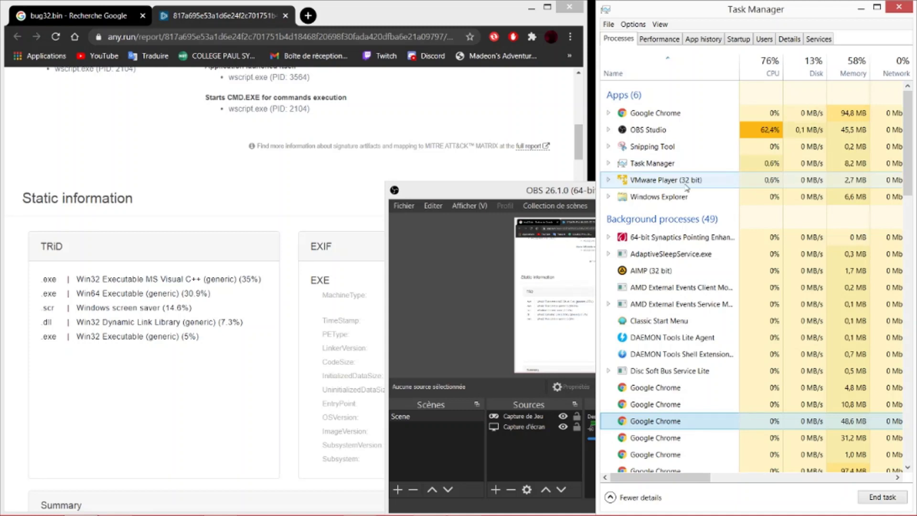
- Switch to OBS and stop the screen recording
{"action": "left_click", "coordinate": [582, 197]}
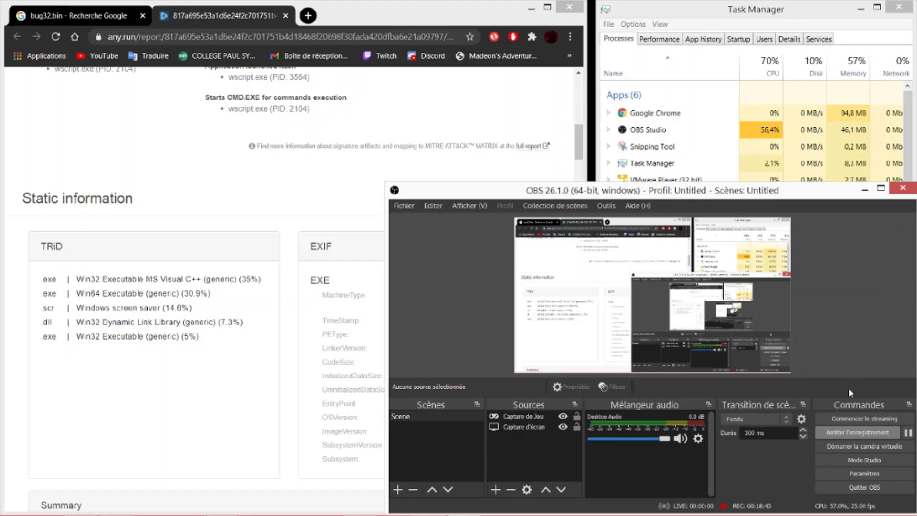
{"action": "left_click", "coordinate": [867, 430]}
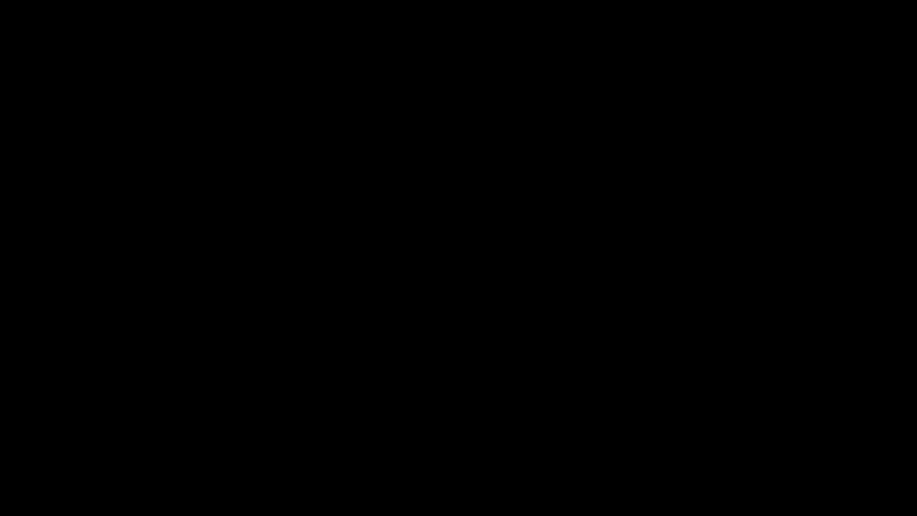